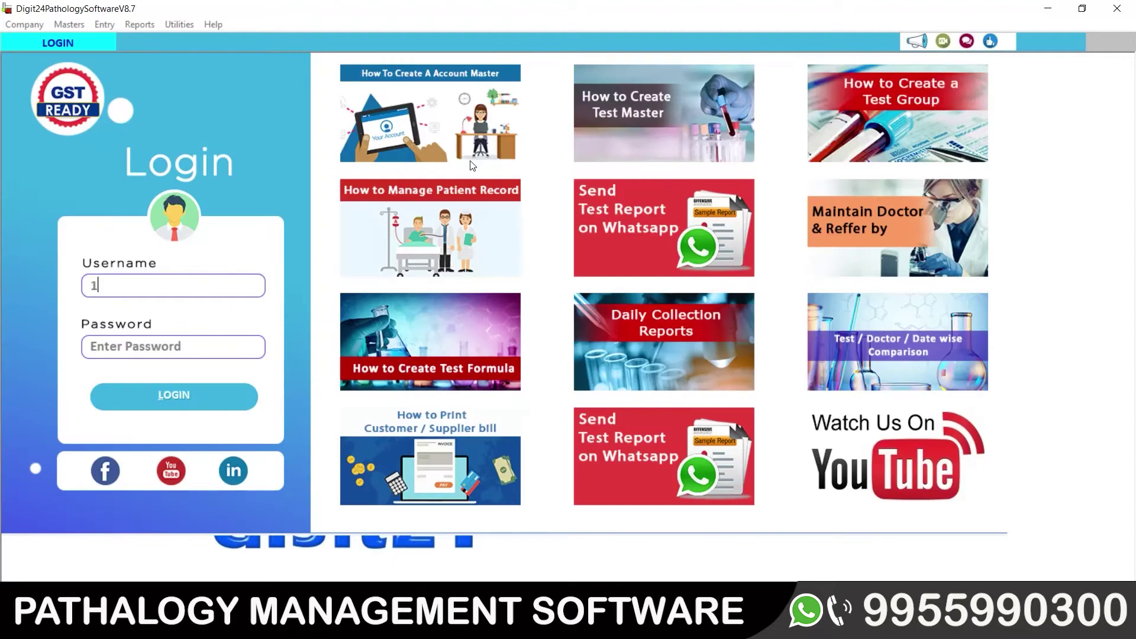
key("Return")
type("1")
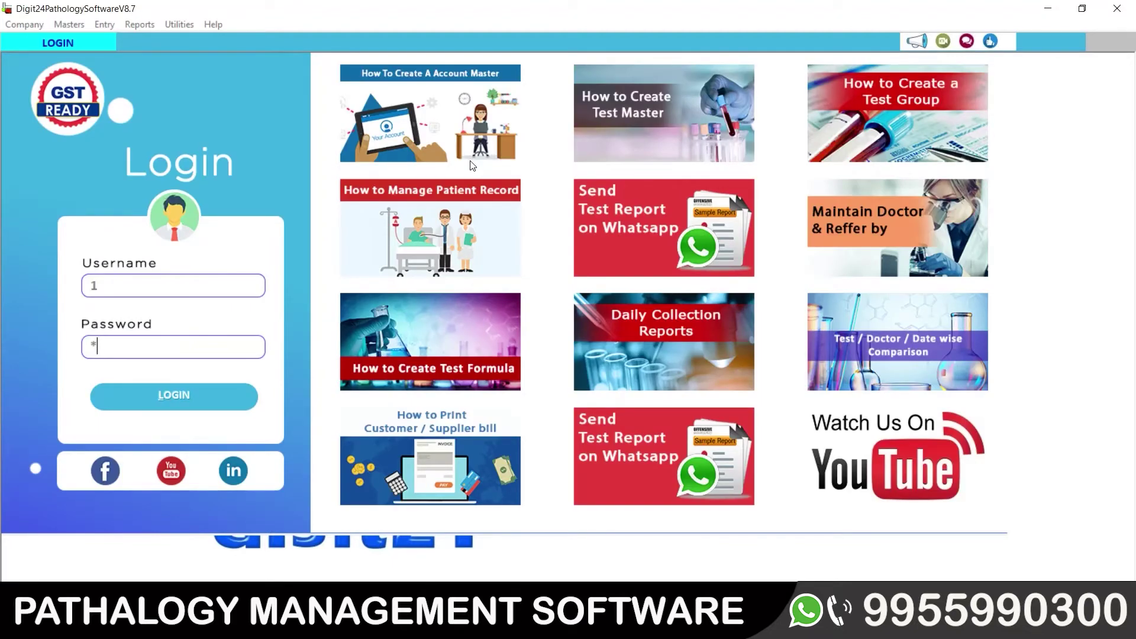
Step: Accept the company and log in with the super user's credentials
key("Return")
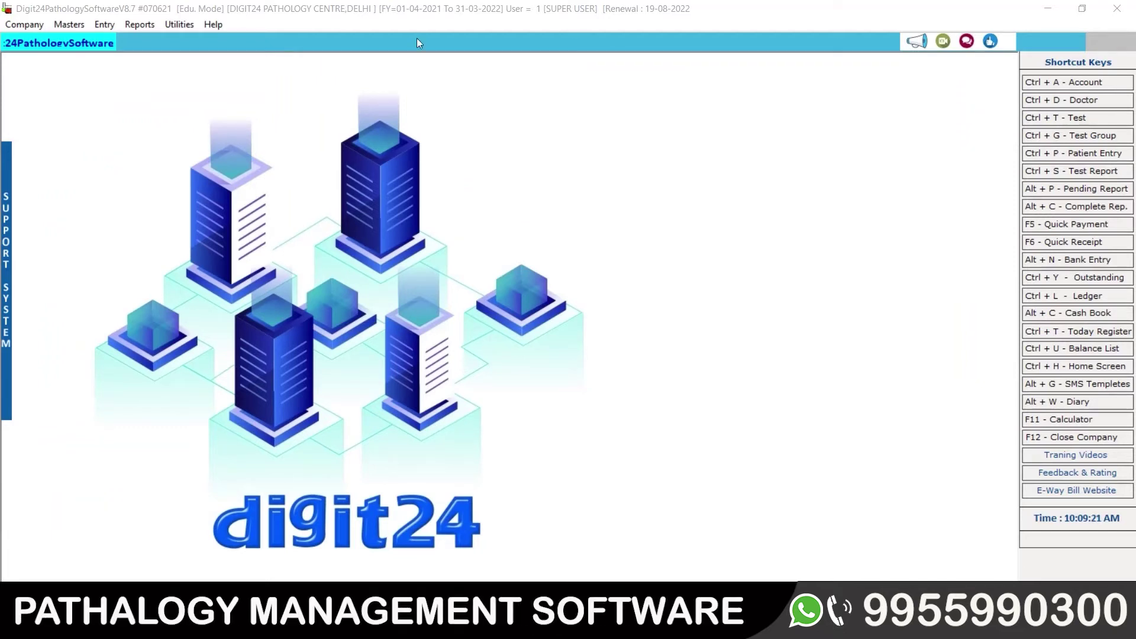
Step: Open the Masters menu, try the Ctrl+T Test shortcut form, then return to Masters
left_click(76, 28)
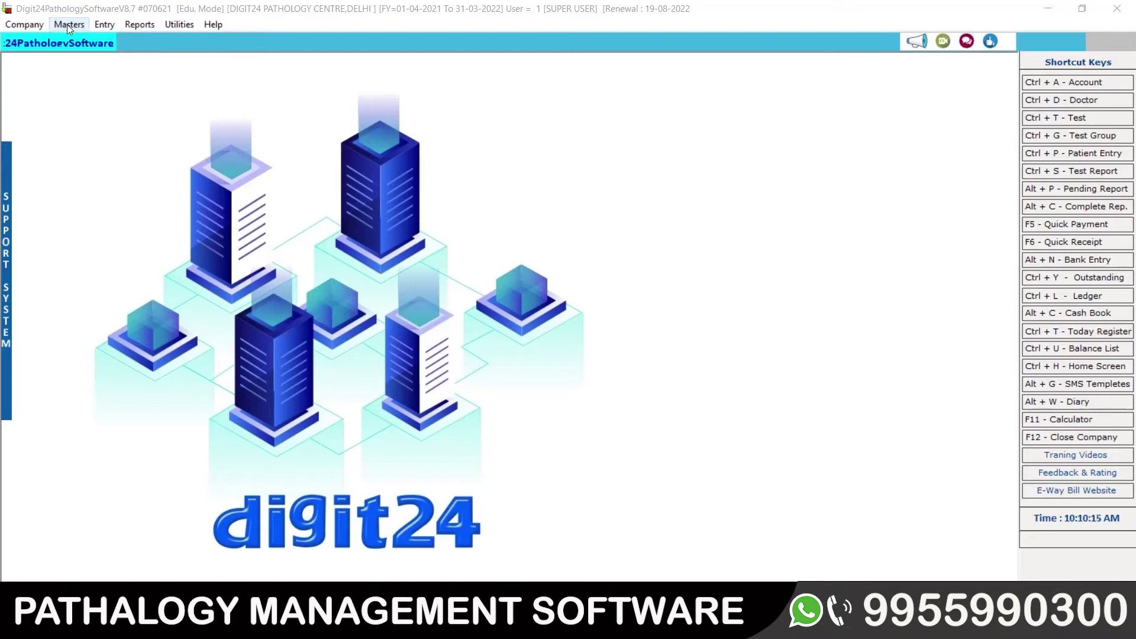
left_click(68, 25)
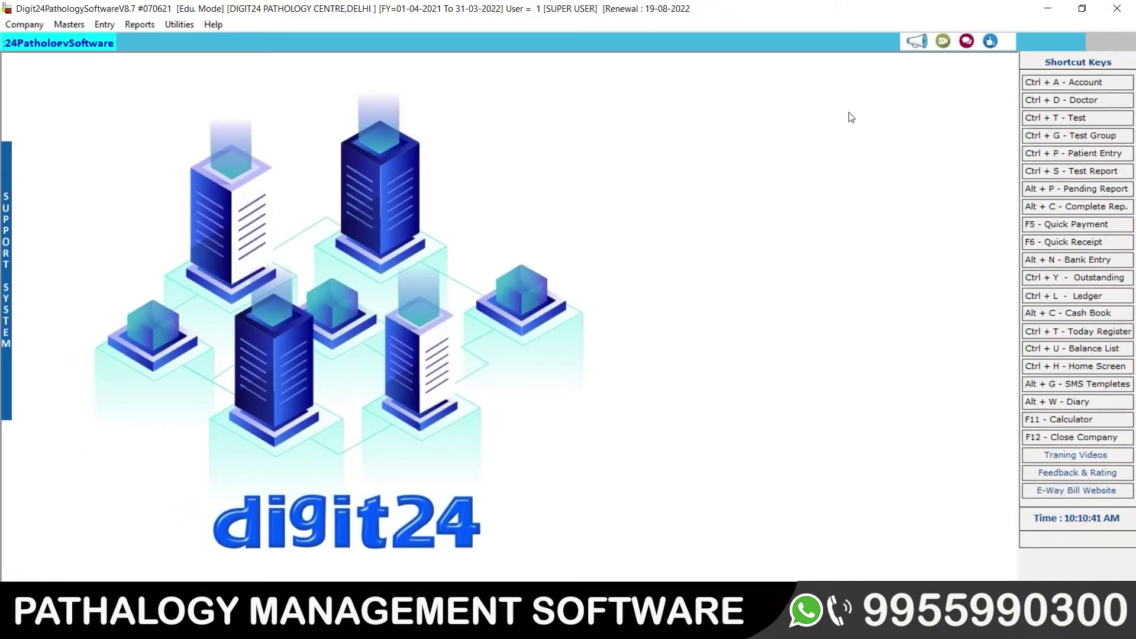
left_click(1071, 118)
left_click(67, 24)
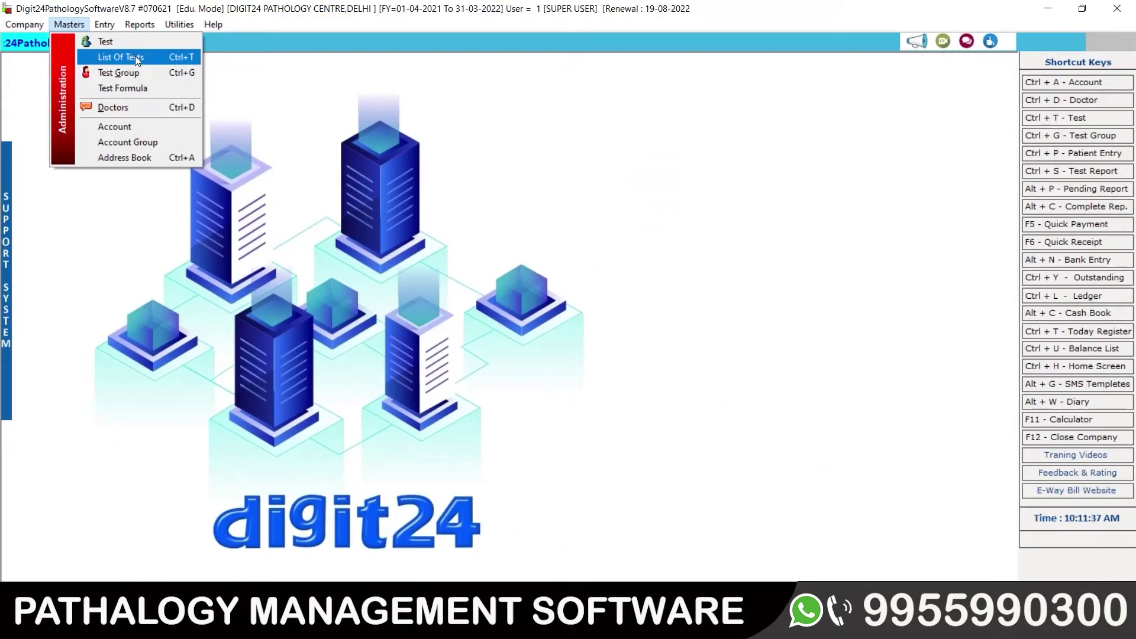
Step: Open Masters > List Of Tests, scroll it, and select the Test Group filter box
left_click(135, 56)
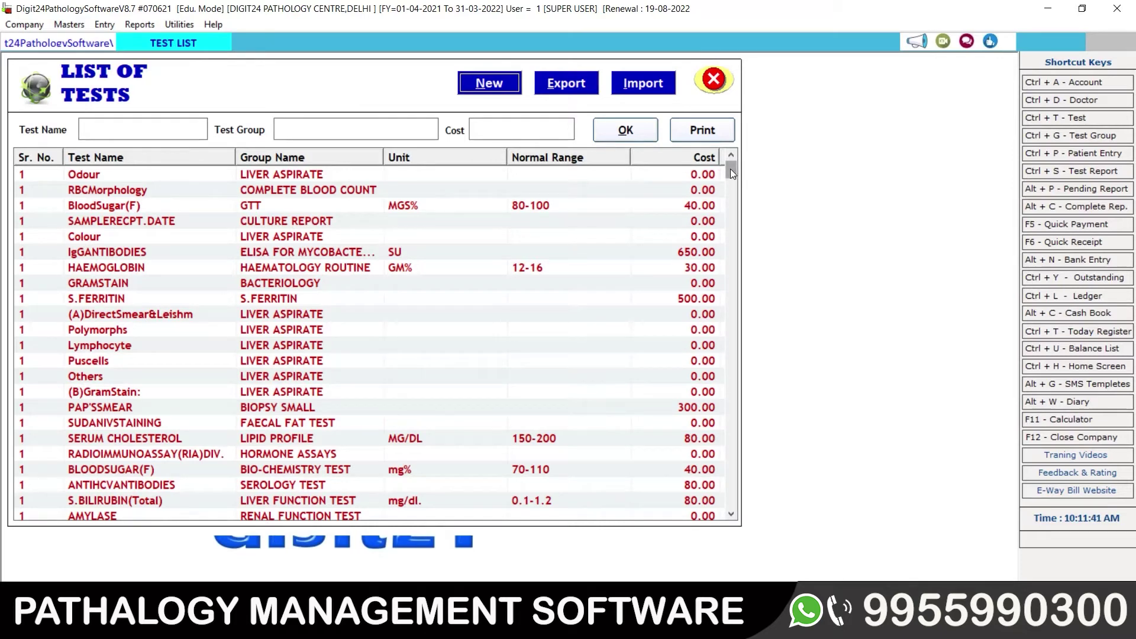
mouse_move(730, 169)
left_mouse_down()
mouse_move(732, 520)
mouse_move(732, 156)
left_mouse_up()
left_click(290, 131)
Step: Filter by 'bio-chemistry' and browse its tests from BLOODSUGAR(F) to SERUMAMYLASE and CHLORIDE
type("bio")
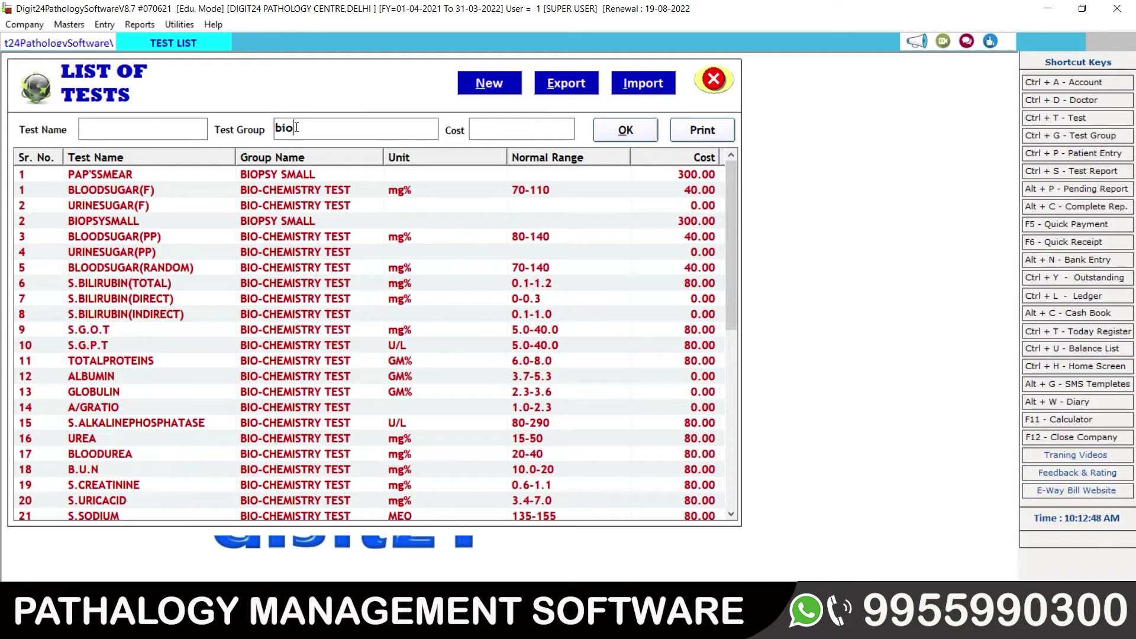
type("-che")
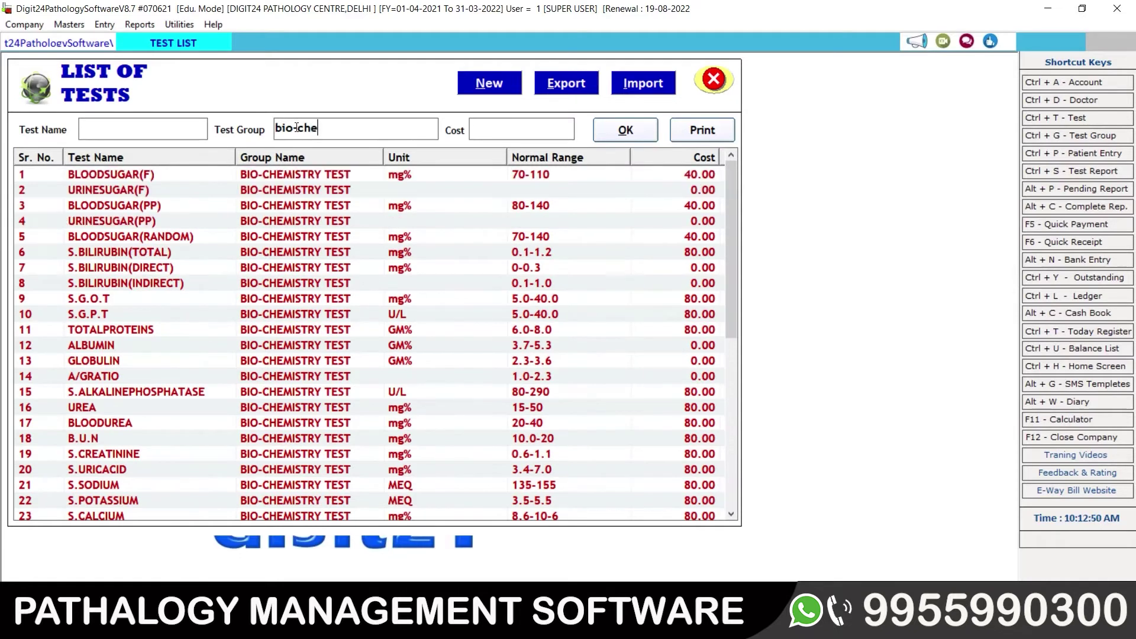
type("mistry")
mouse_move(729, 179)
left_mouse_down()
mouse_move(732, 412)
mouse_move(739, 180)
left_mouse_up()
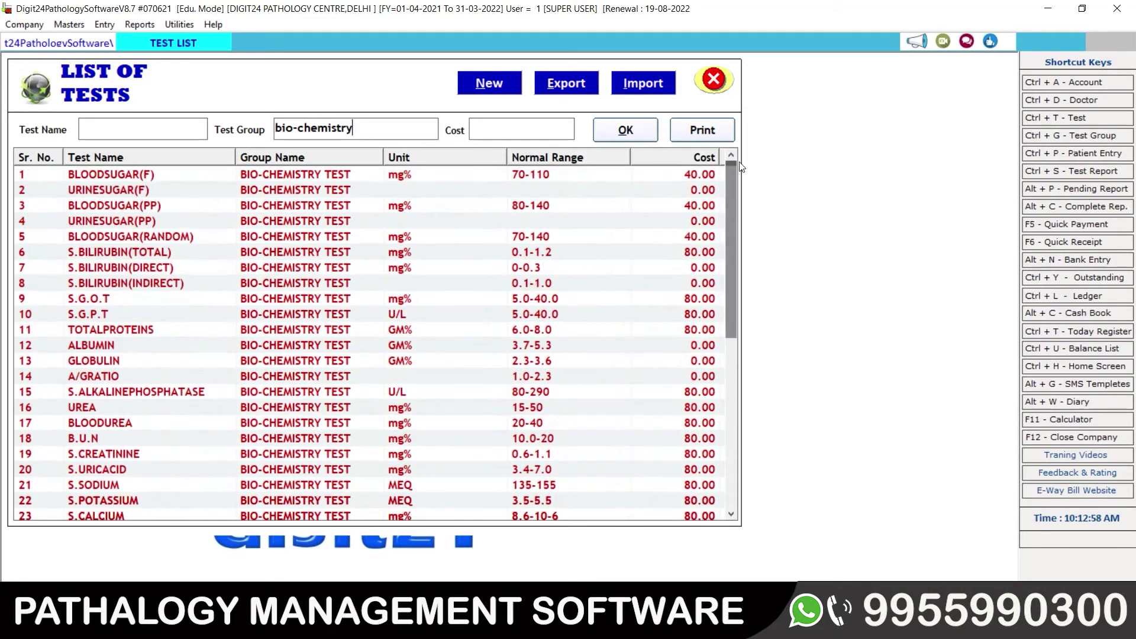
left_click(232, 170)
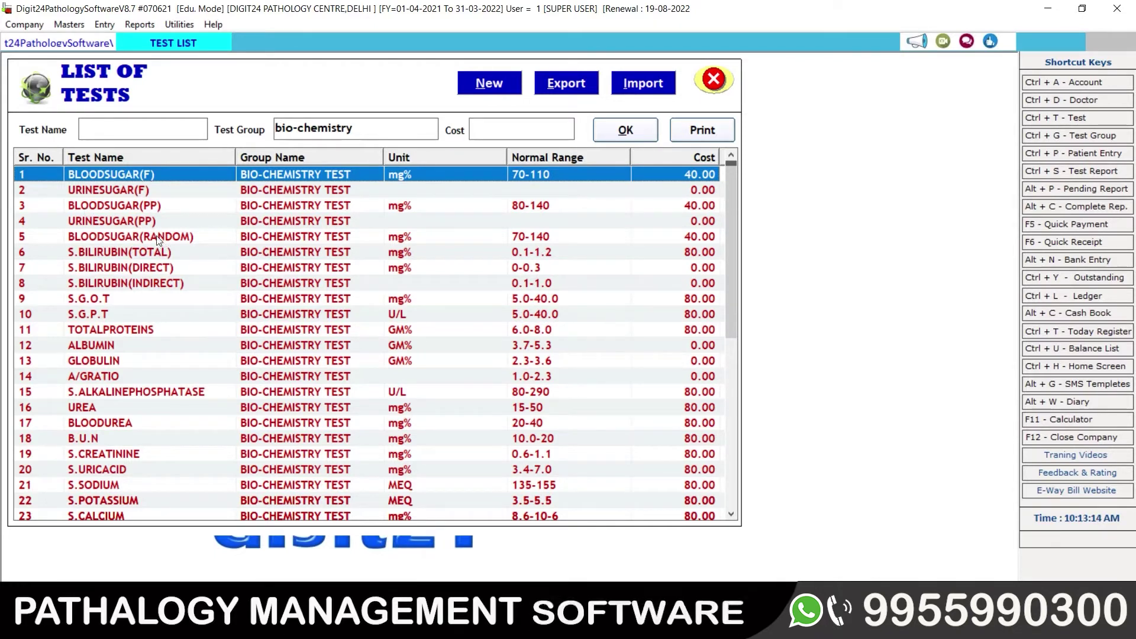
left_click_drag(732, 218, 730, 479)
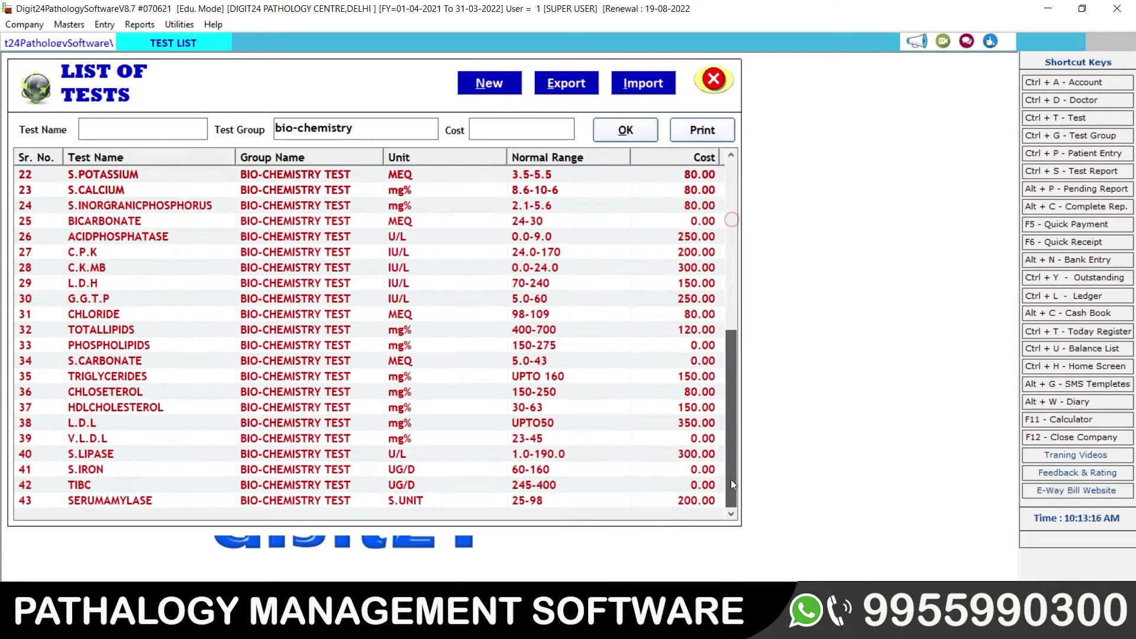
left_click(82, 505)
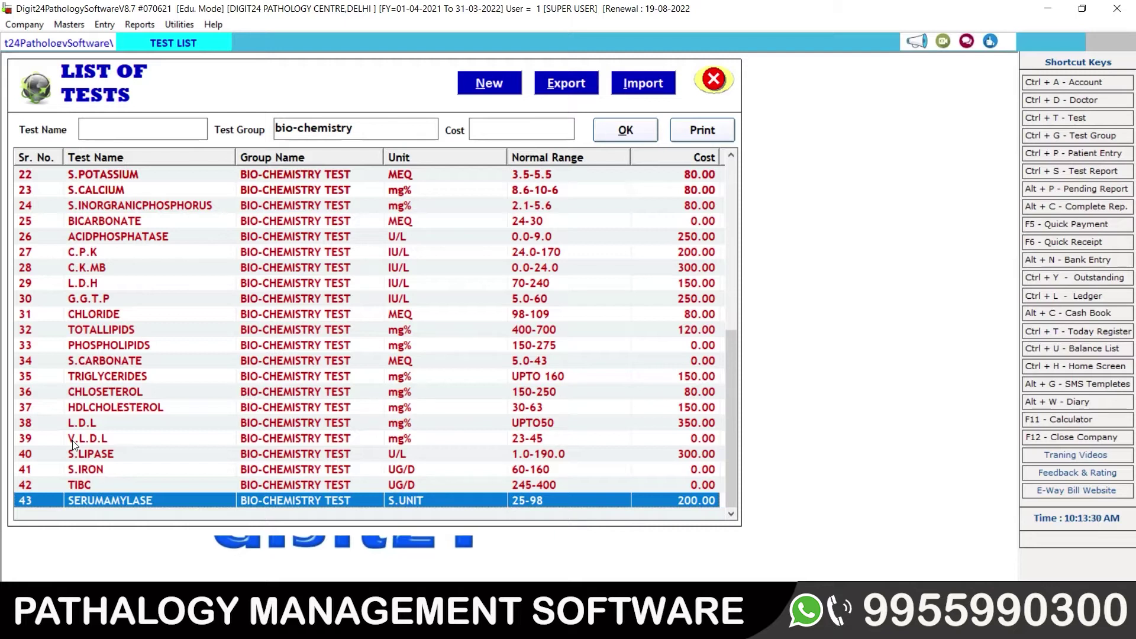
left_click(94, 308)
key("Up")
key("Up")
key("Up")
key("Up")
key("Up")
key("Up")
key("Up")
key("Up")
key("Up")
key("Up")
key("Up")
key("Up")
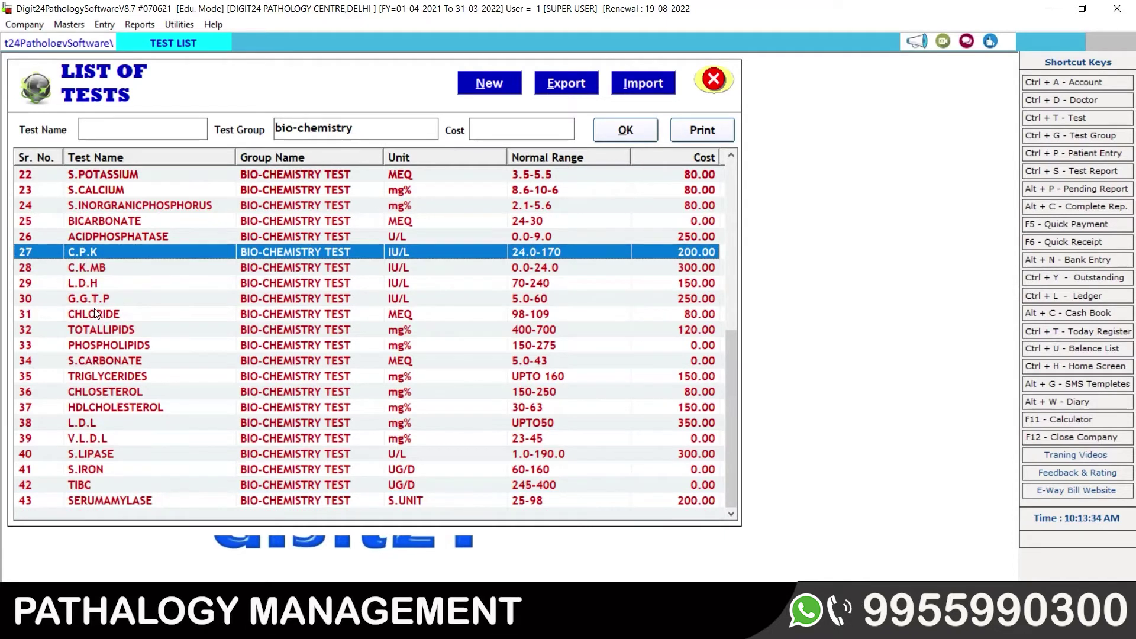
key("Up")
key("Up")
key("Up")
key("Up")
key("Up")
key("Up")
key("Up")
key("Up")
key("Up")
key("Up")
key("Up")
key("Up")
key("Up")
key("Up")
key("Up")
key("Up")
key("Up")
key("Up")
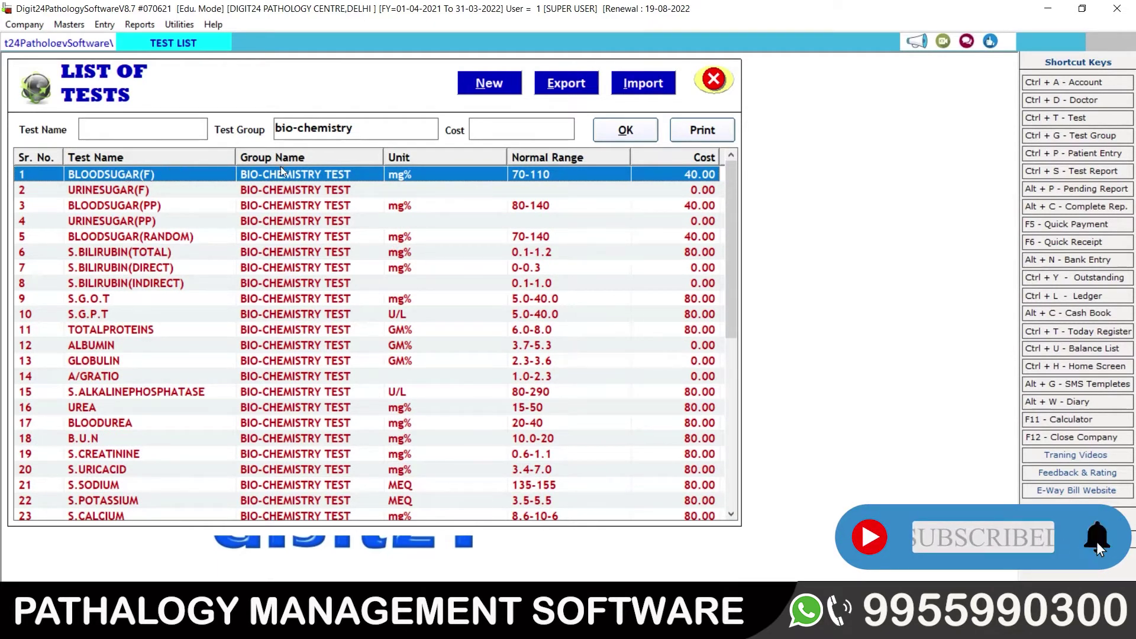
Step: Browse the top bio-chemistry tests from BLOODSUGAR(F) and URINESUGAR(F) down to V.L.D.L and L.D.L
double_click(356, 122)
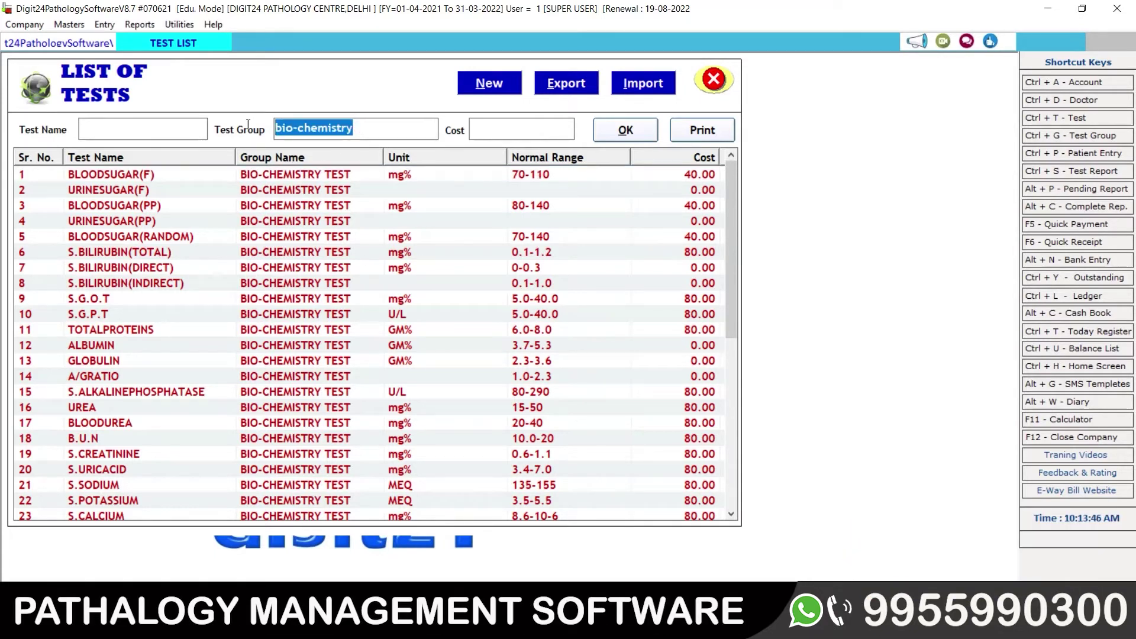
left_click(276, 177)
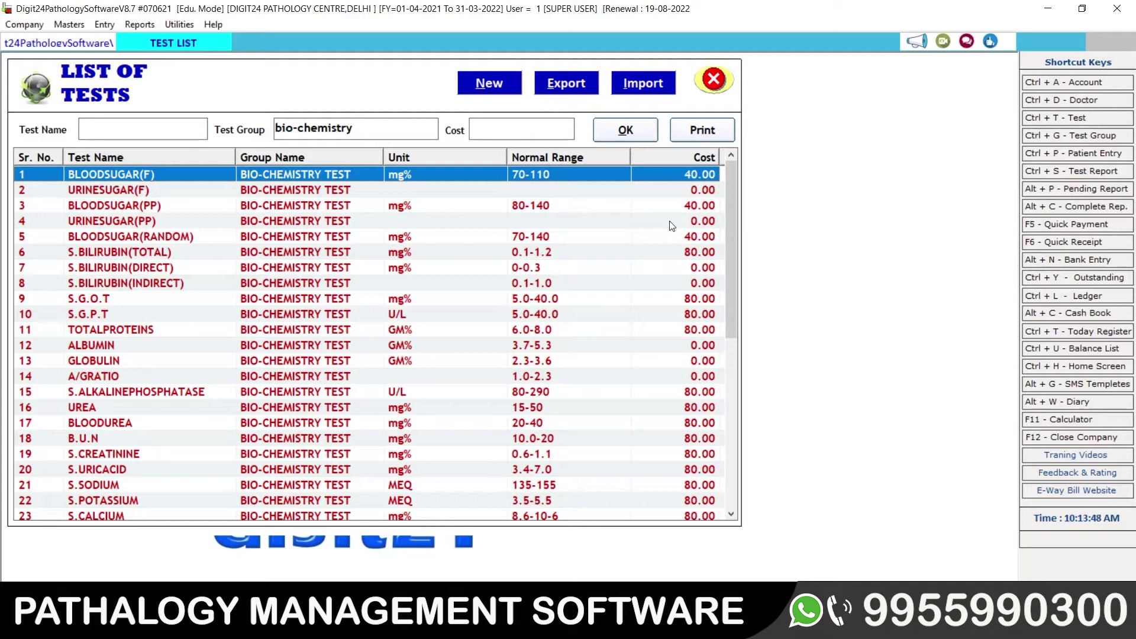
left_click_drag(726, 213, 427, 206)
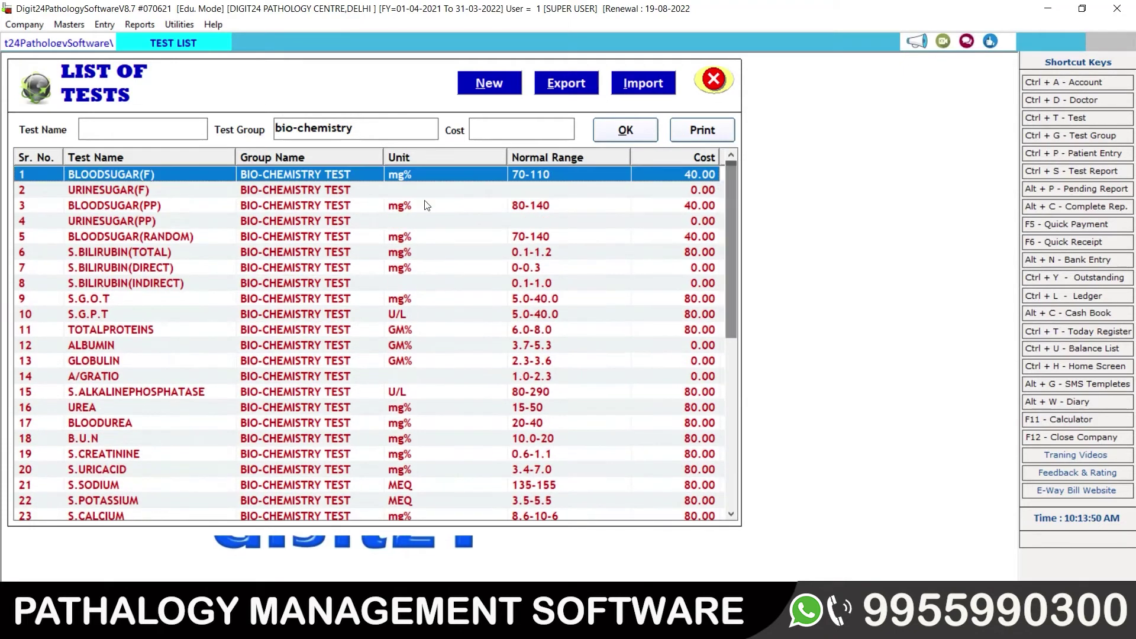
left_click(417, 188)
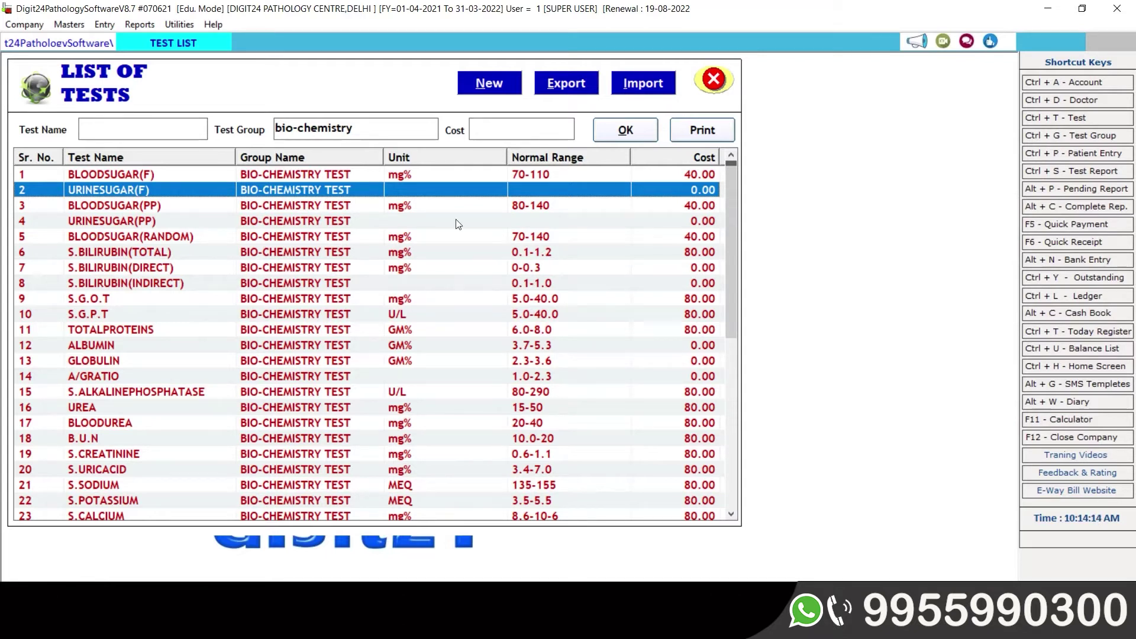
left_click(417, 175)
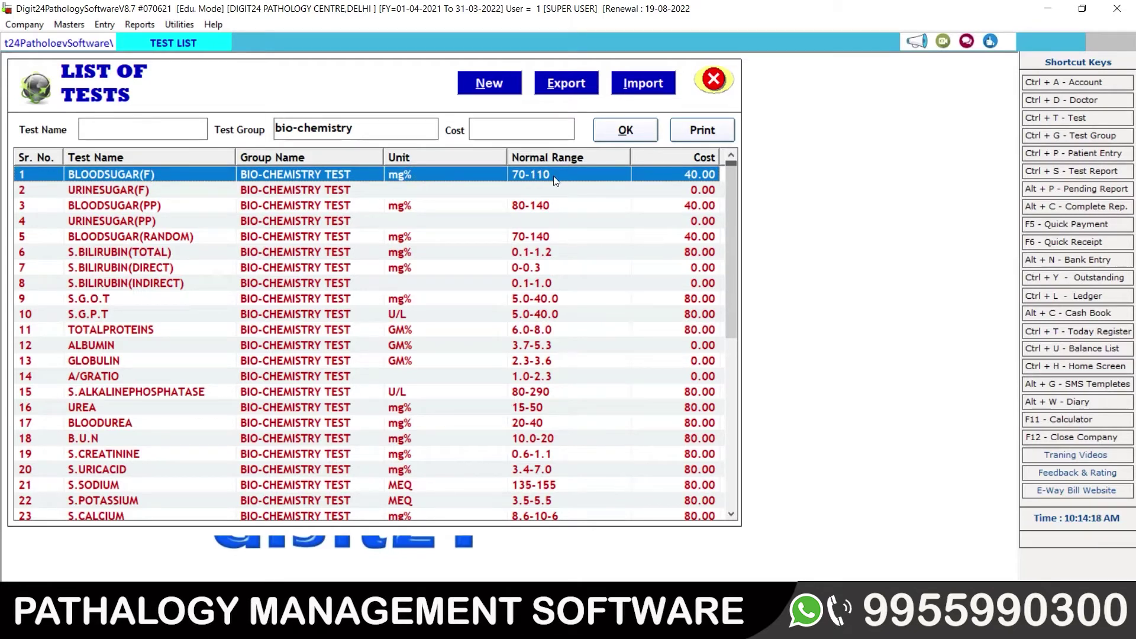
key("Down")
key("Down")
key("Down")
key("Down")
key("Down")
key("Down")
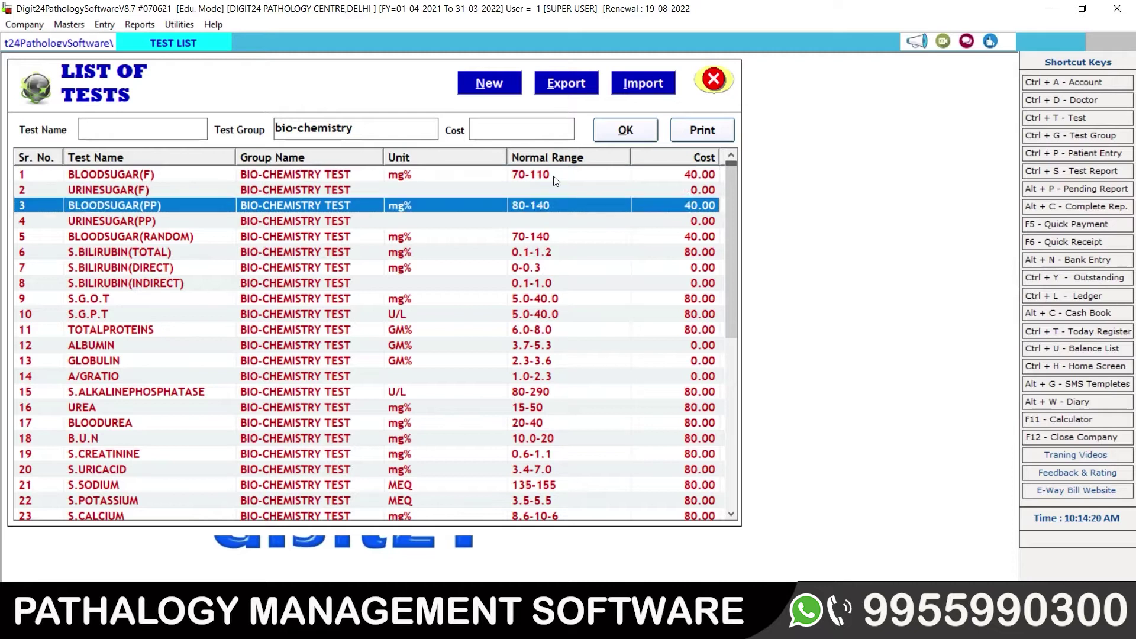
key("Down")
key("Down")
key("Down")
key("Down")
key("Down")
key("Down")
key("Down")
key("Down")
key("Down")
key("Down")
key("Down")
key("Down")
key("Down")
key("Down")
key("Down")
key("Down")
key("Down")
key("Down")
key("Down")
key("Down")
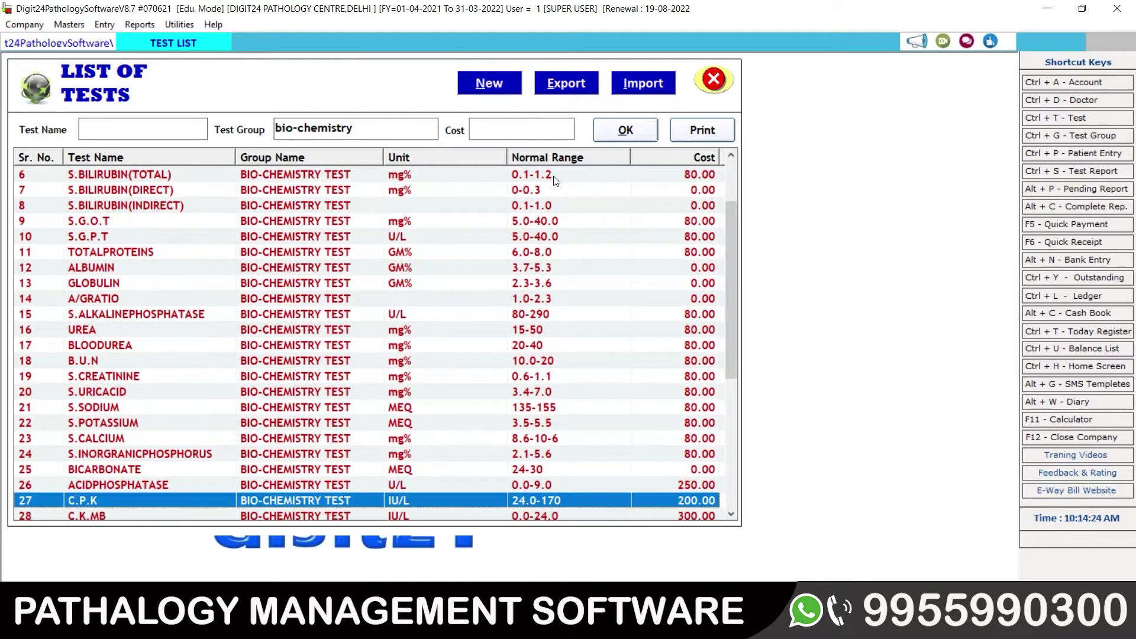
key("Down")
key("Down")
key("Down")
key("Down")
key("Down")
key("Down")
key("Down")
key("Down")
key("Down")
key("Down")
key("Down")
key("Down")
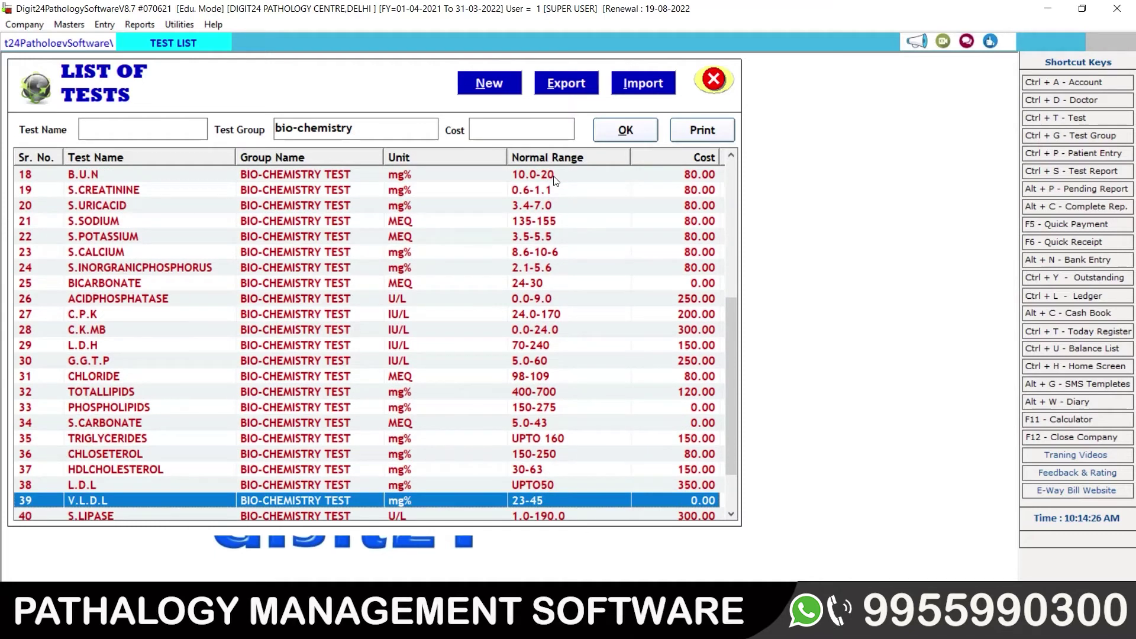
key("Down")
key("Down")
key("Down")
key("Down")
key("Up")
key("Up")
key("Up")
key("Up")
key("Up")
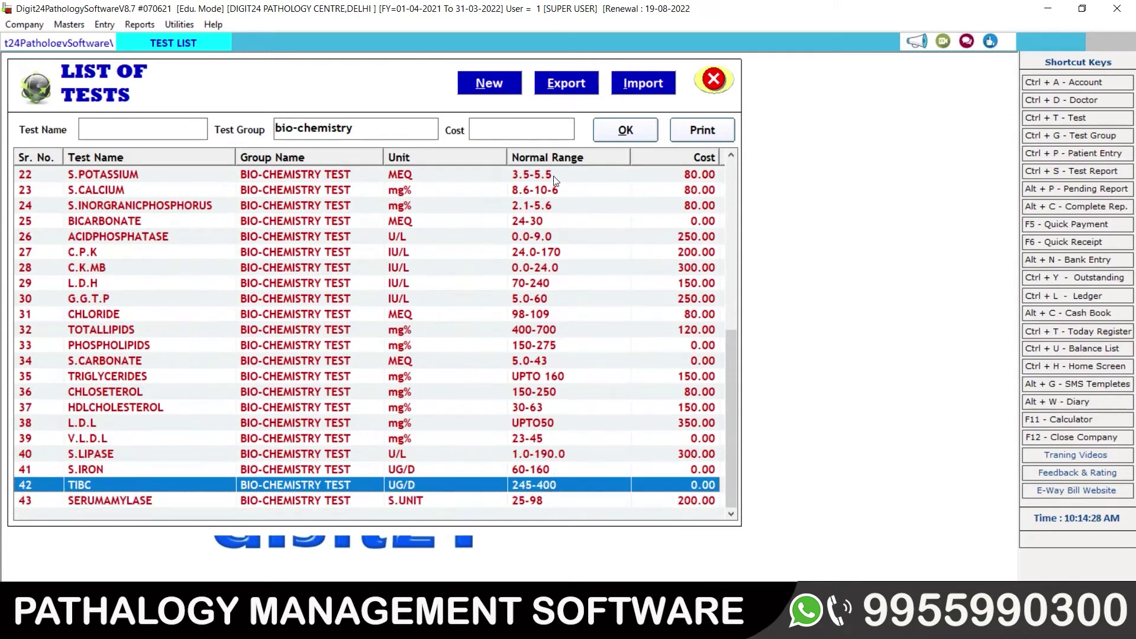
key("Up")
key("Up")
key("Up")
key("Up")
key("Up")
key("Up")
key("Up")
key("Up")
key("Up")
key("Up")
key("Up")
key("Up")
key("Up")
key("Up")
key("Up")
key("Up")
key("Up")
key("Up")
key("Up")
key("Up")
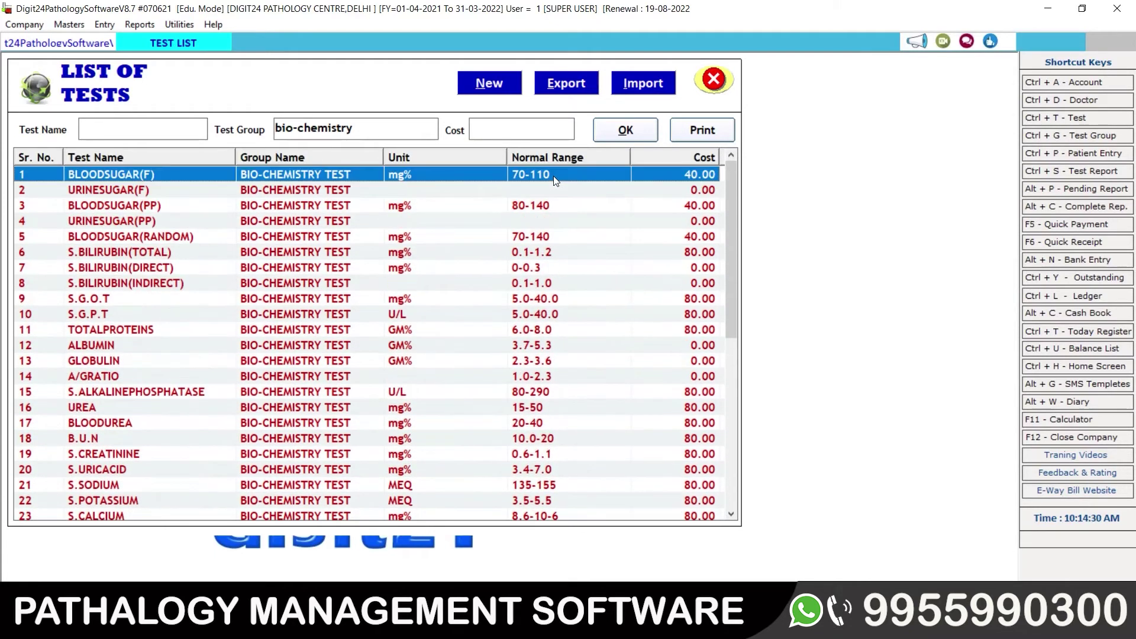
key("Down")
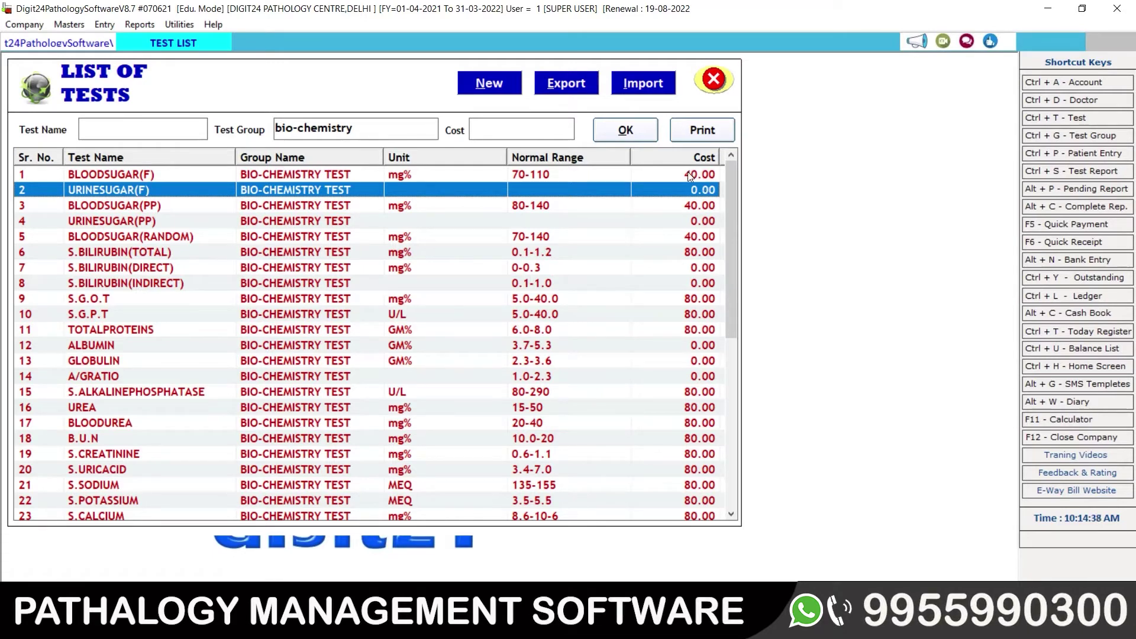
Step: Scroll down to SERUMAMYLASE and back up to BLOODSUGAR(F) in the bio-chemistry list
left_click(689, 175)
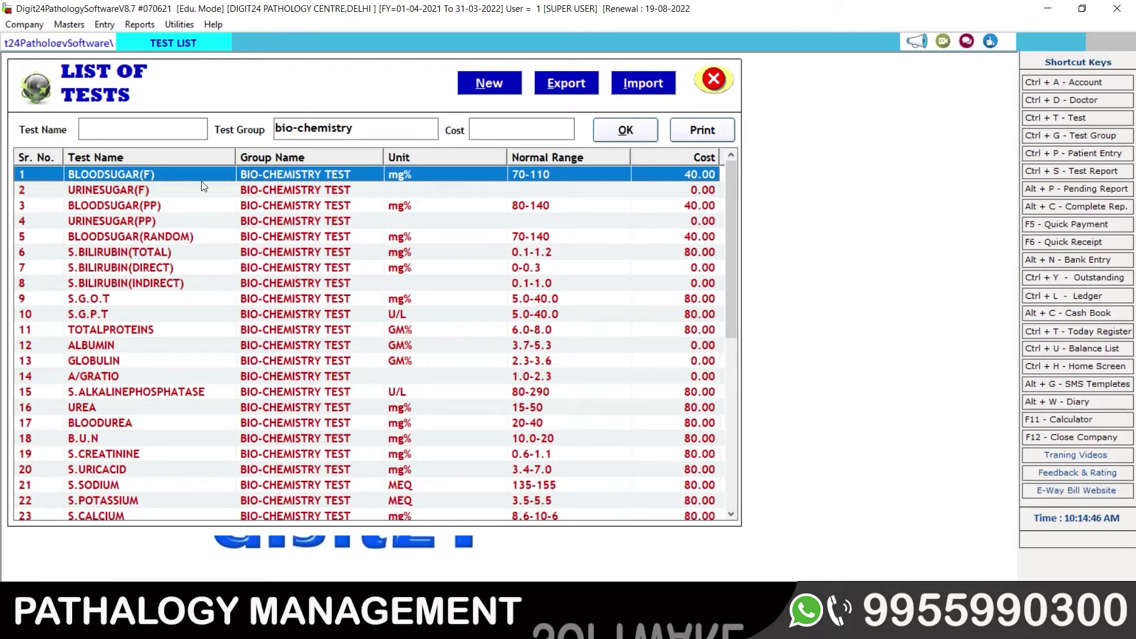
left_click_drag(728, 211, 642, 418)
left_click(94, 502)
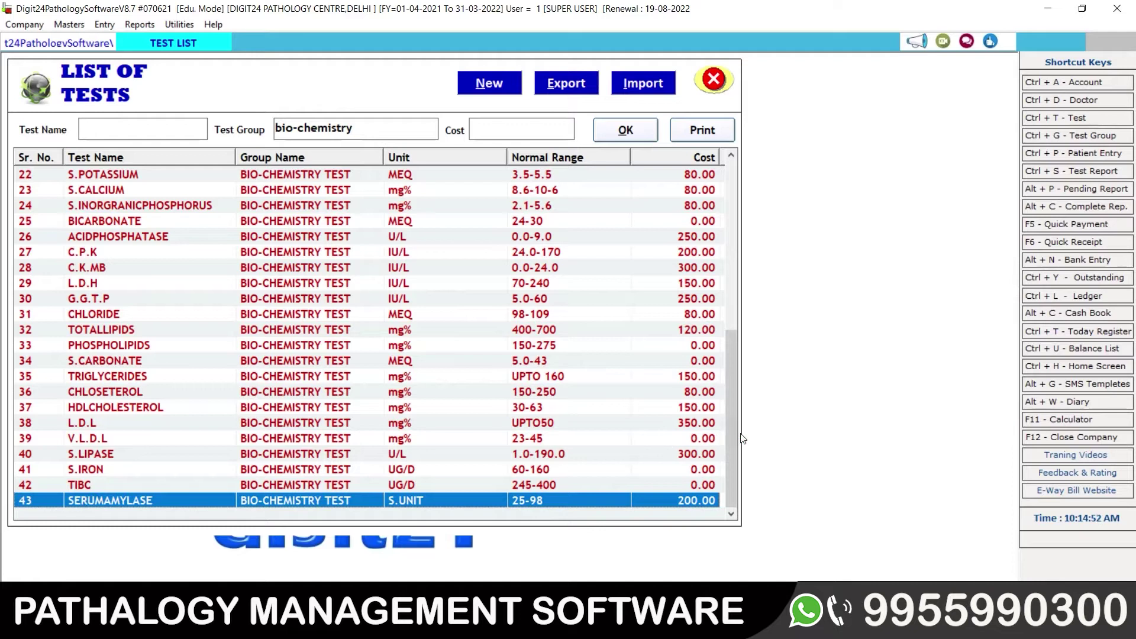
left_click_drag(734, 433, 746, 236)
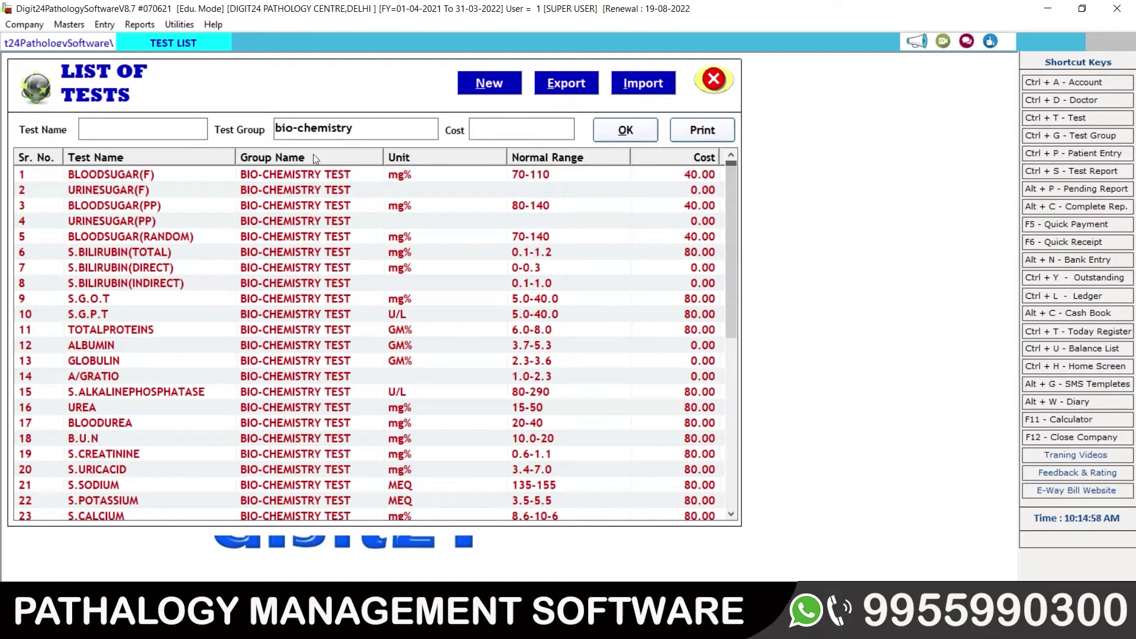
left_click(310, 172)
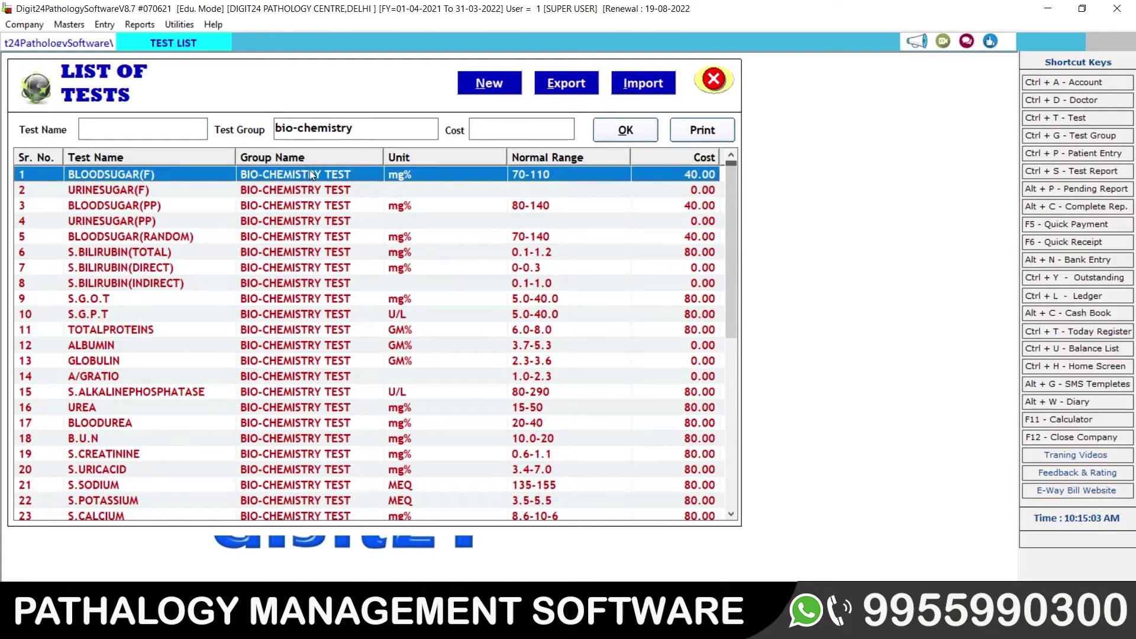
left_click(69, 26)
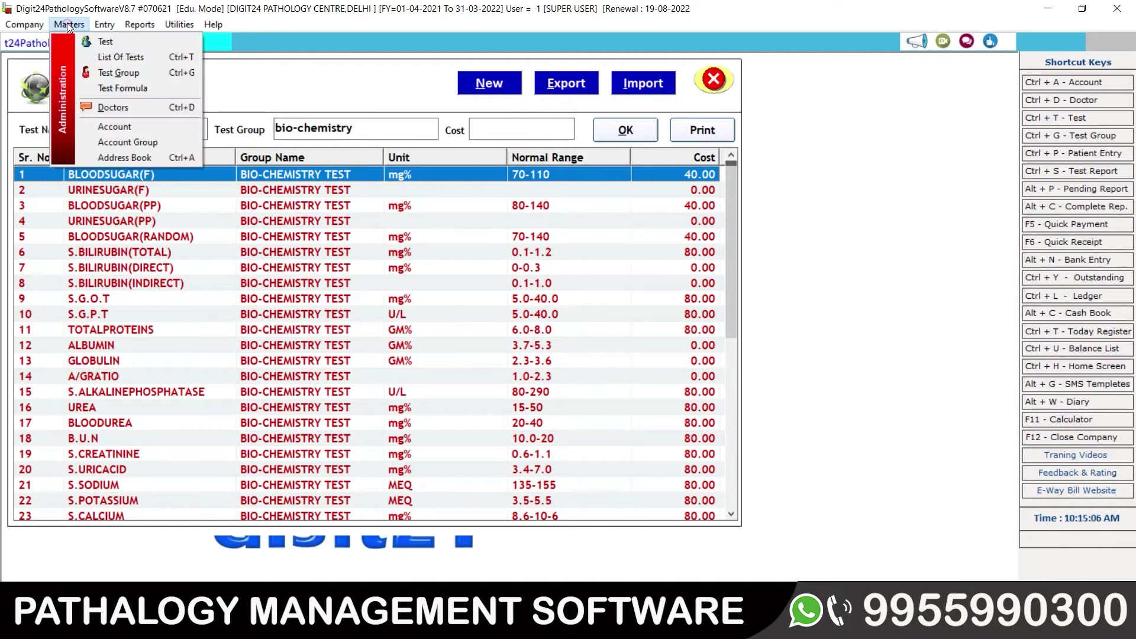
left_click(123, 71)
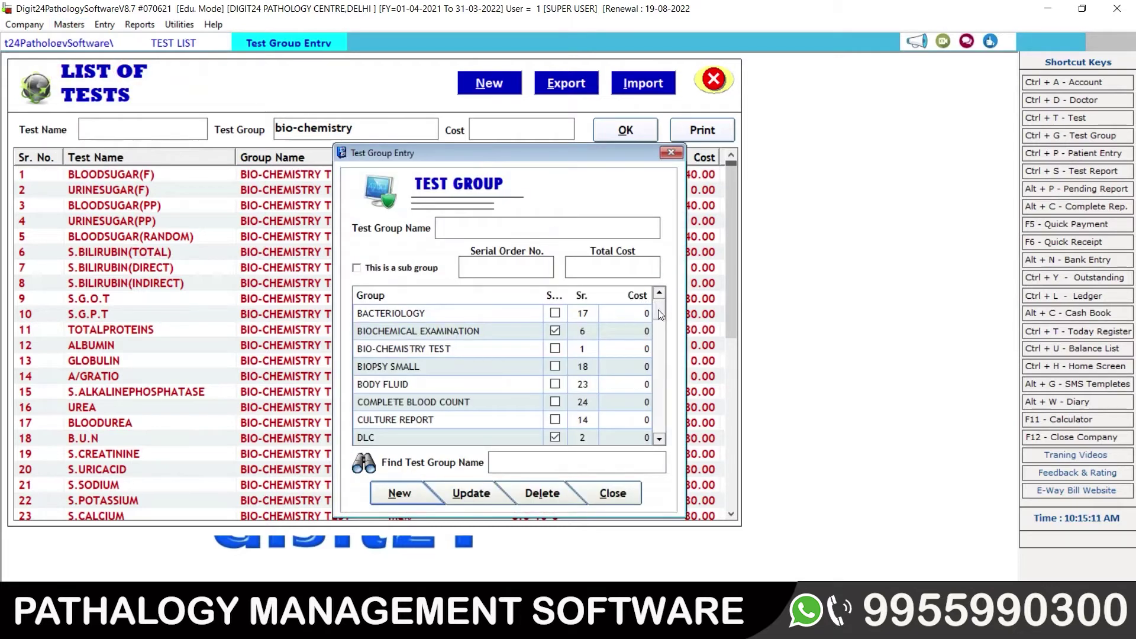
left_click_drag(659, 311, 660, 362)
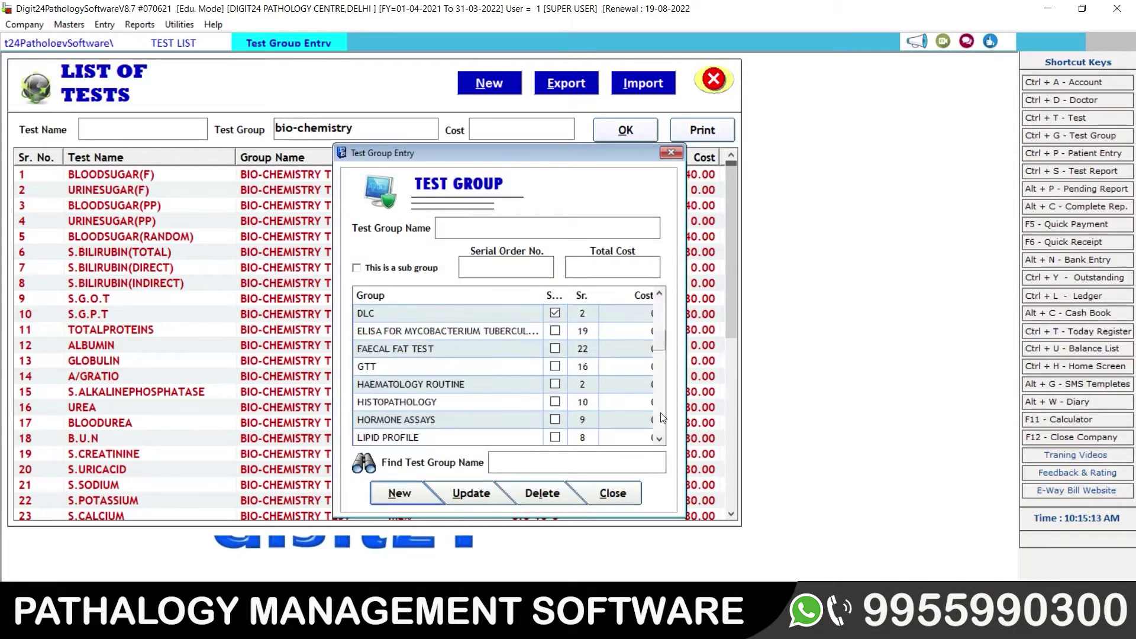
left_click(661, 432)
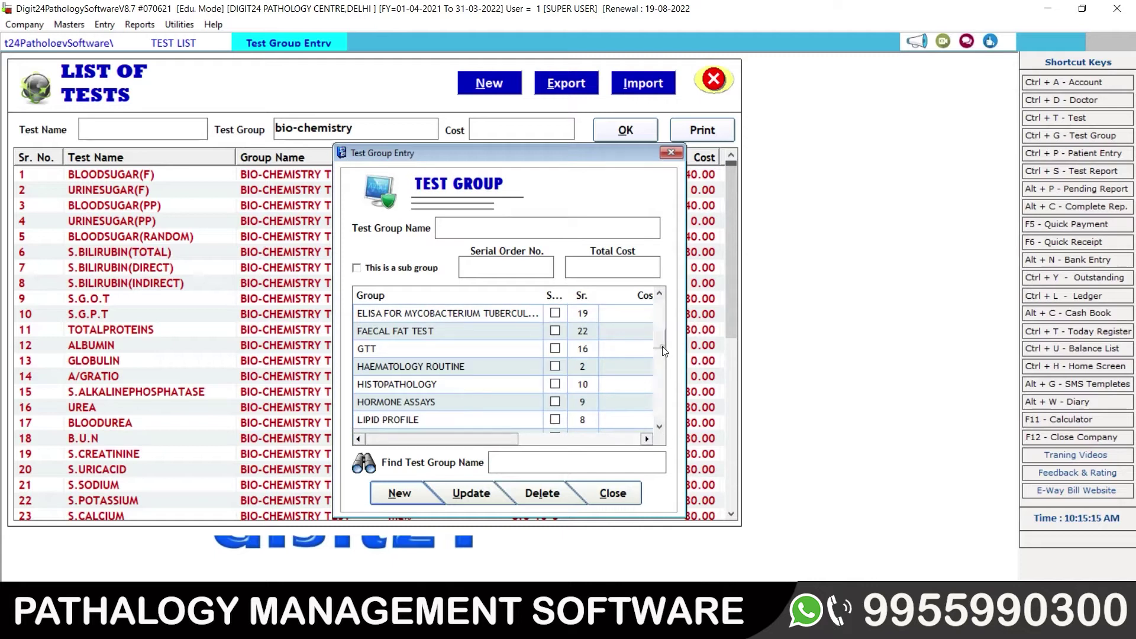
left_click_drag(662, 342, 660, 296)
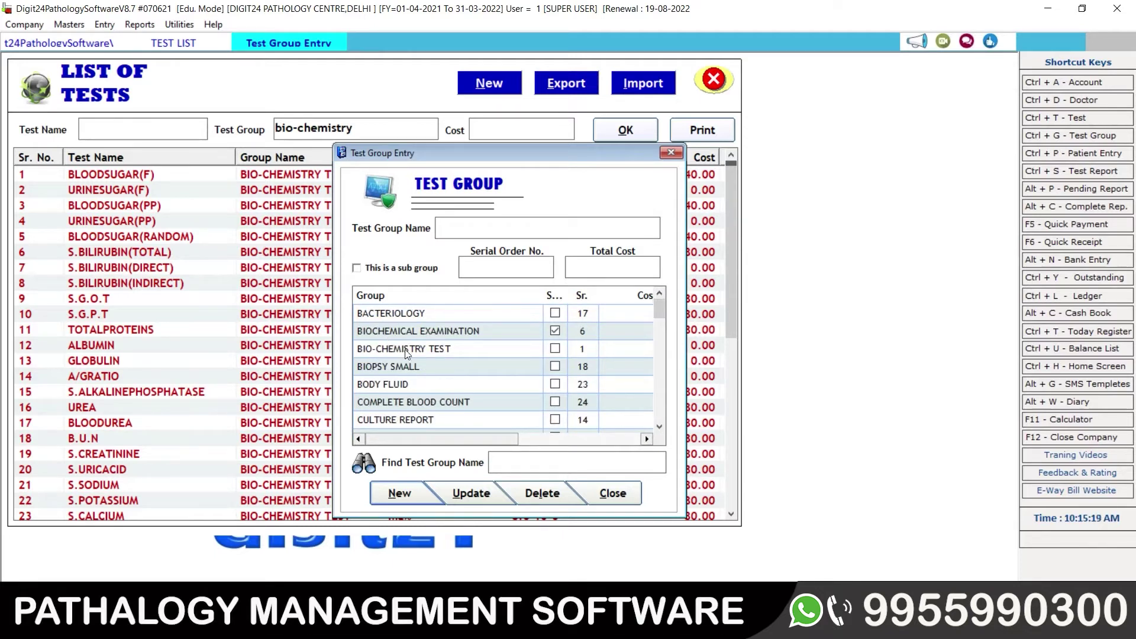
left_click(405, 349)
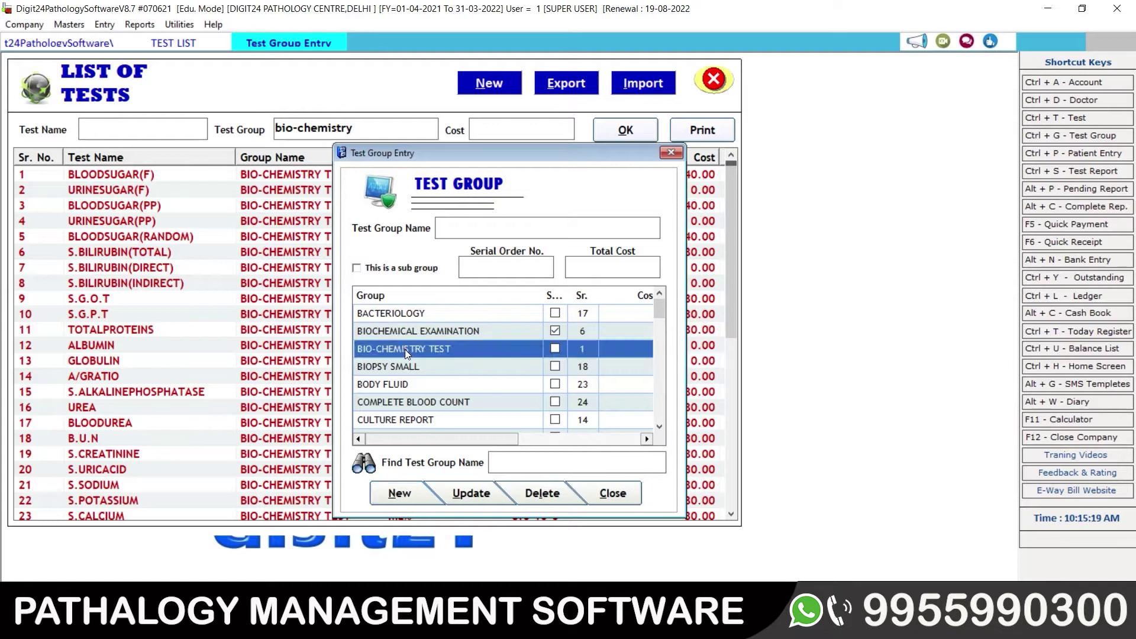
double_click(447, 348)
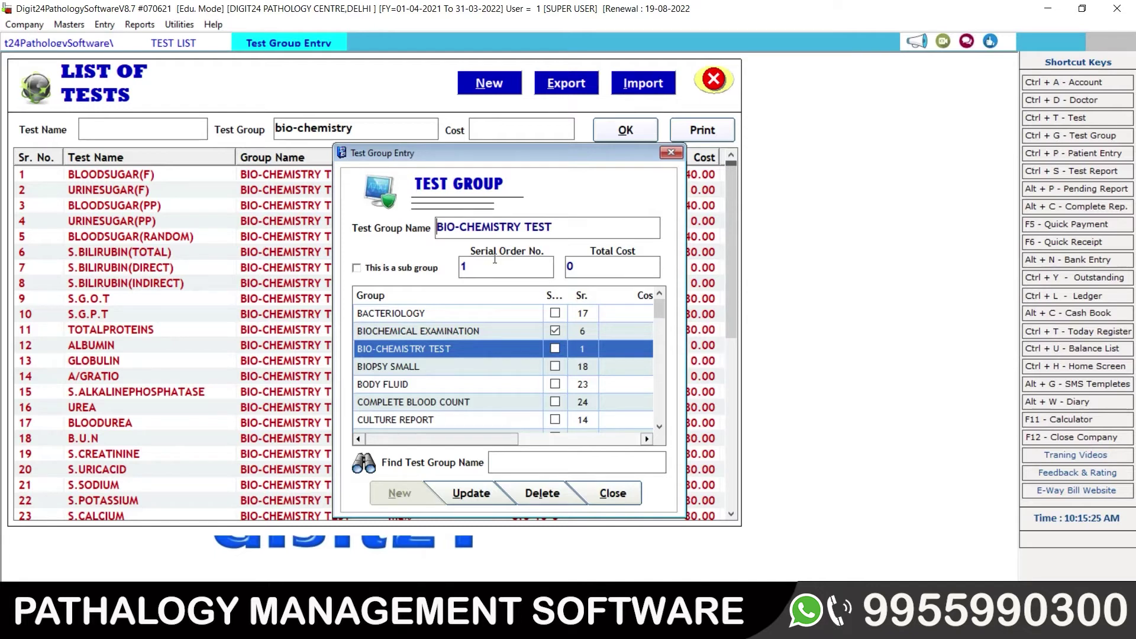
left_click(580, 263)
type("6737")
key("BackSpace")
key("BackSpace")
key("BackSpace")
key("BackSpace")
left_click(609, 497)
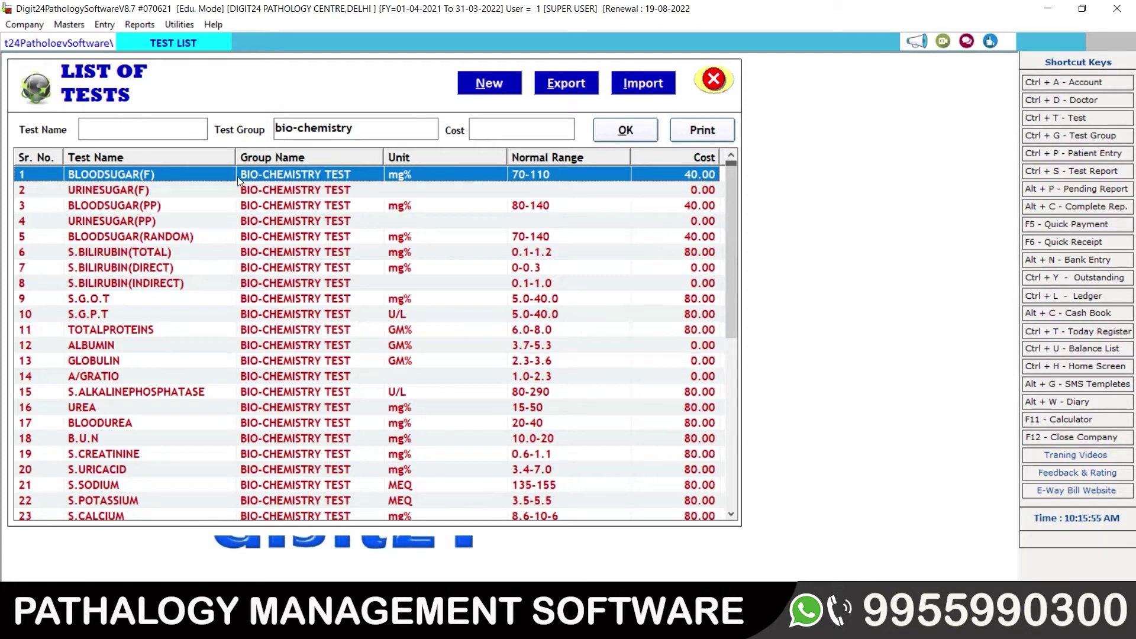
Step: Open row 5, BLOODSUGAR(RANDOM), in the Test Entry Form for editing
left_click(134, 193)
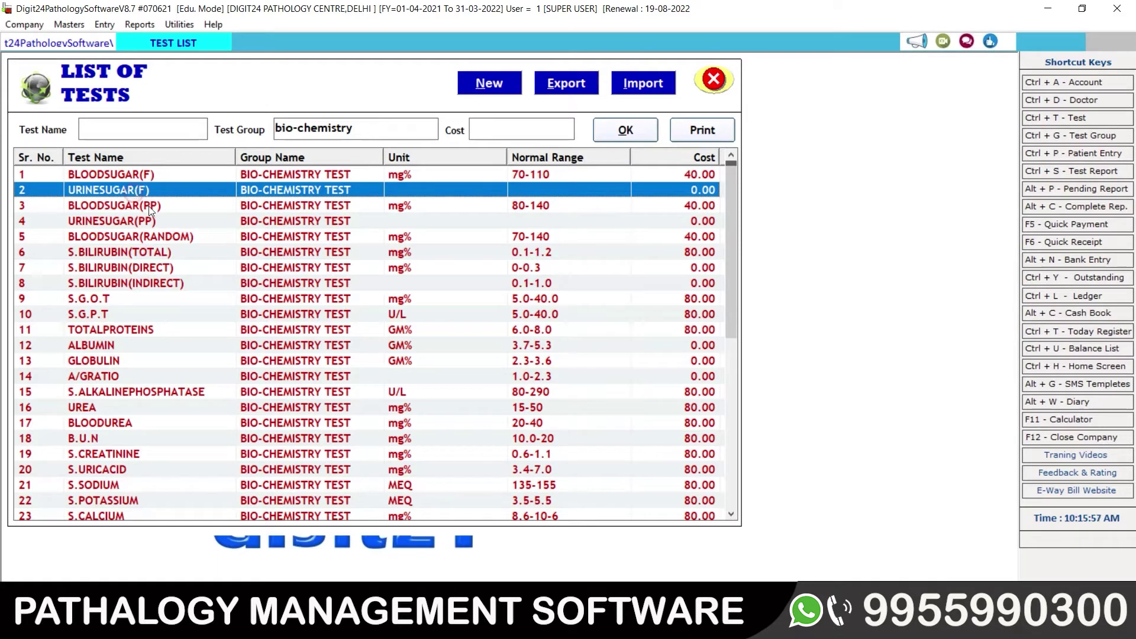
left_click(148, 206)
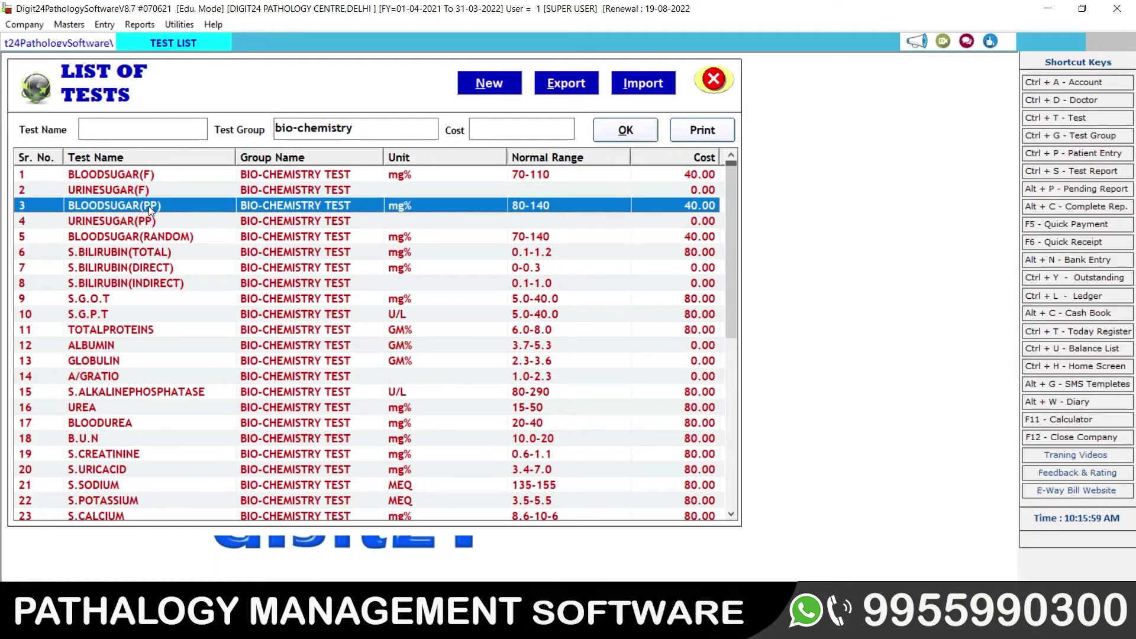
left_click(189, 238)
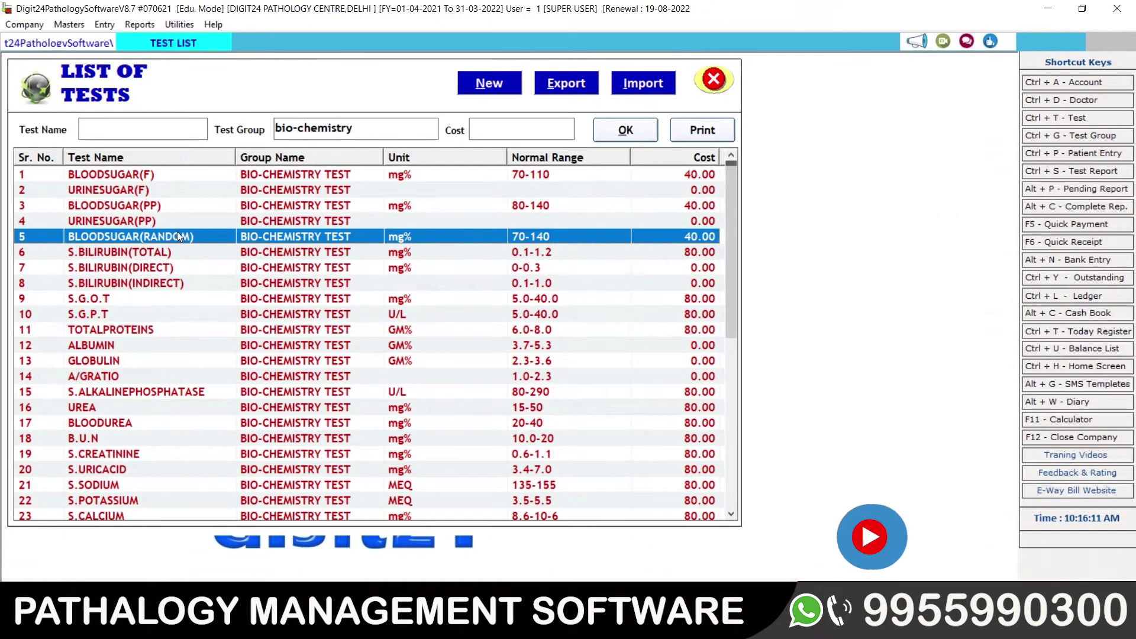
double_click(178, 236)
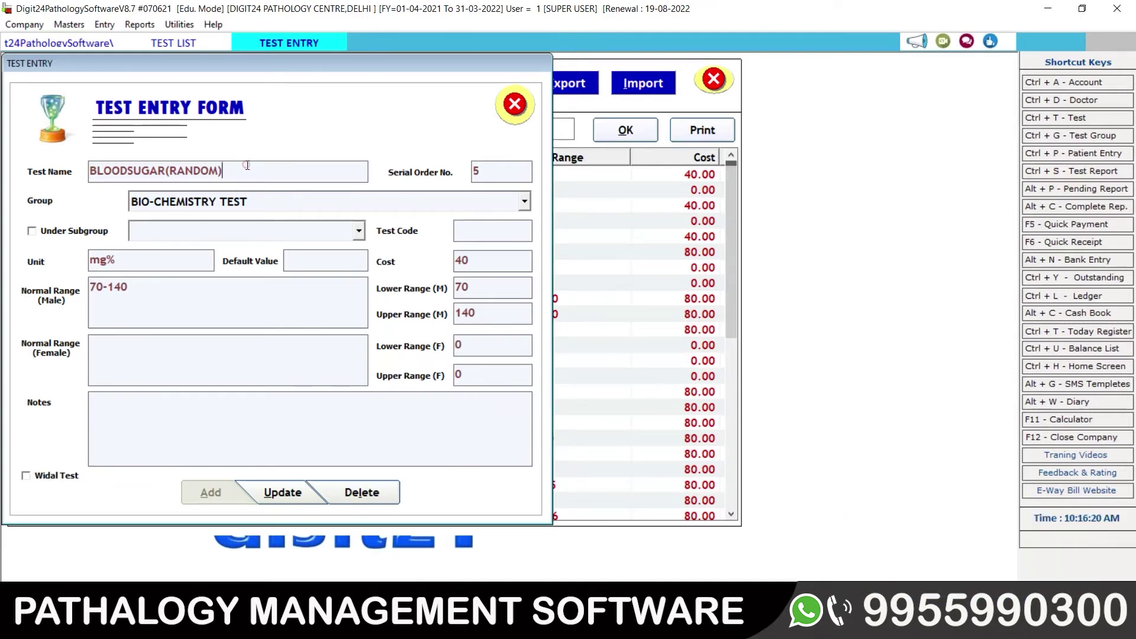
left_click_drag(243, 167, 84, 165)
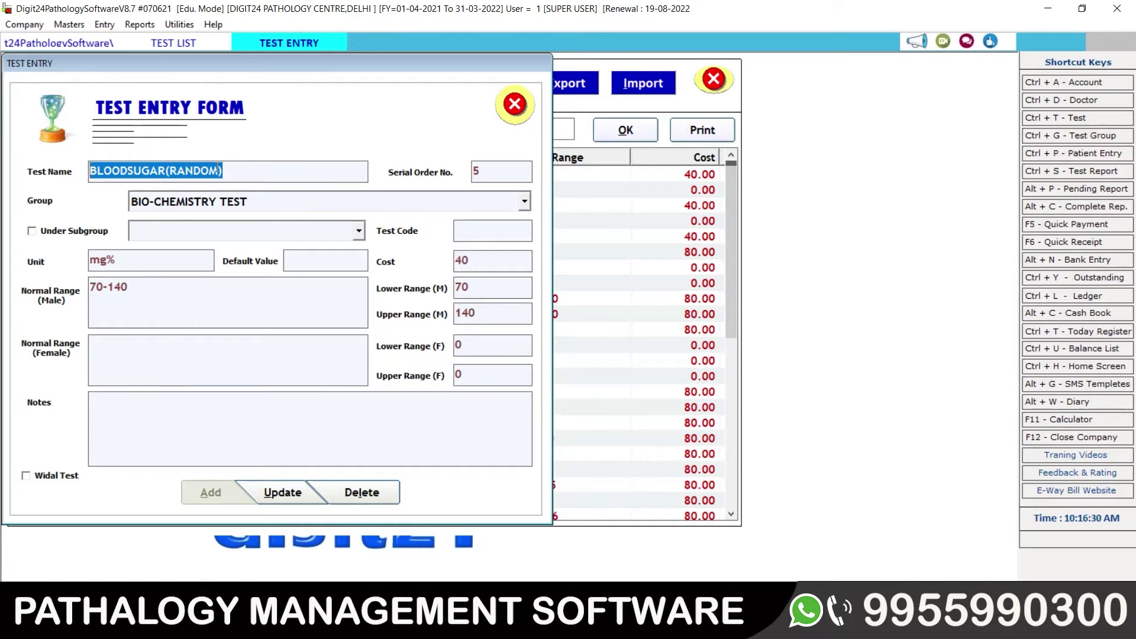
key("Home")
key("Right")
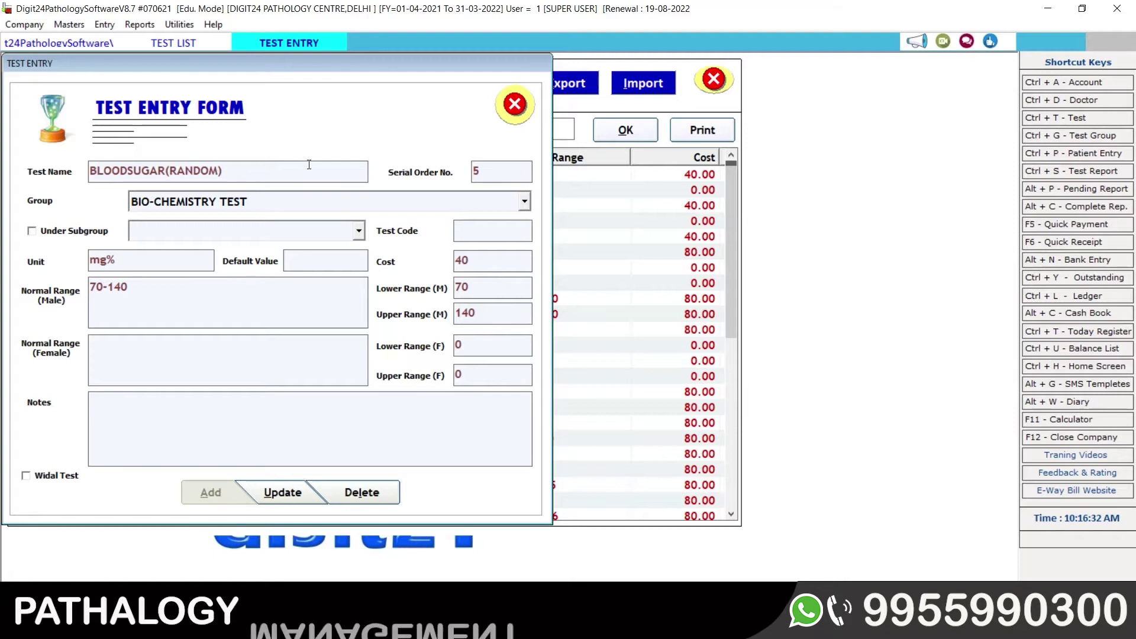
left_click(308, 163)
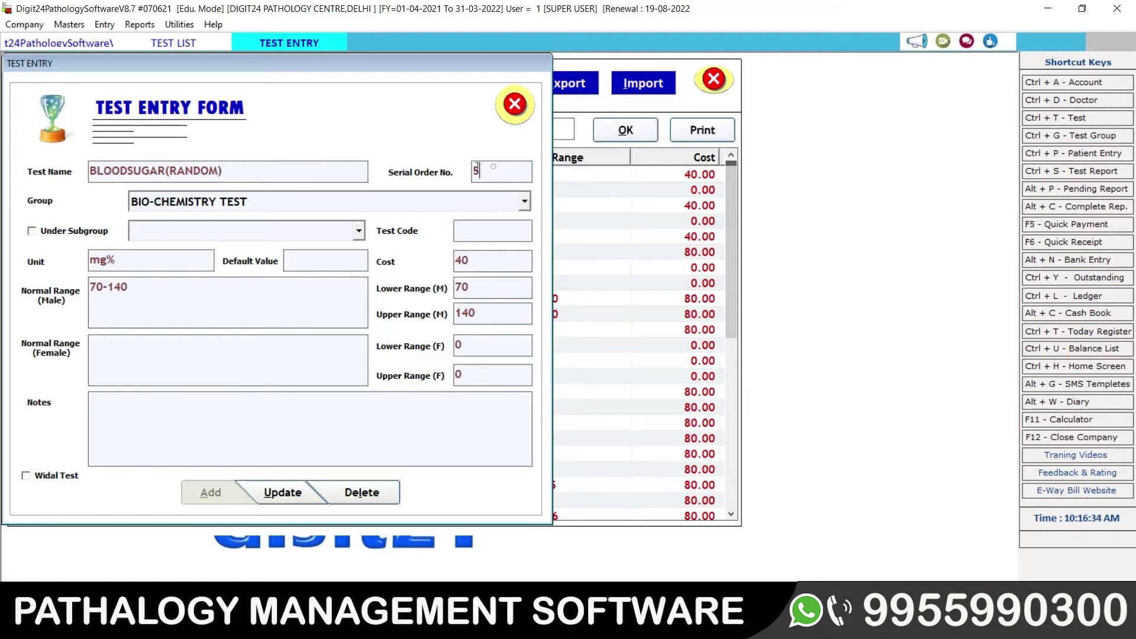
key("Tab")
left_click(528, 205)
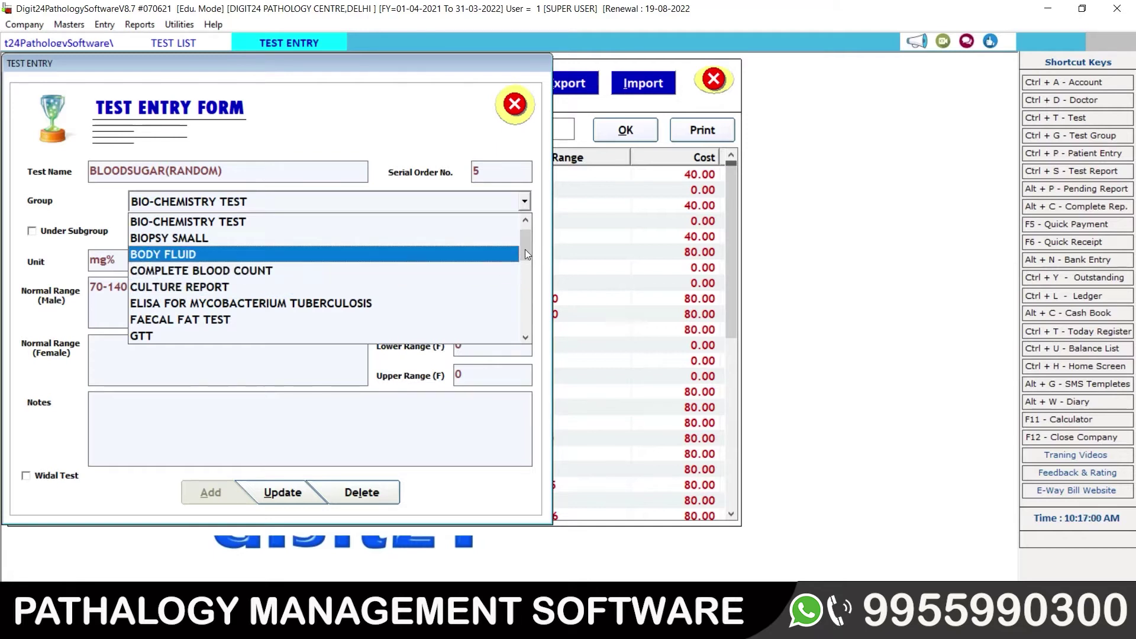
left_click_drag(524, 249, 524, 333)
scroll(215, 237, "up", 10)
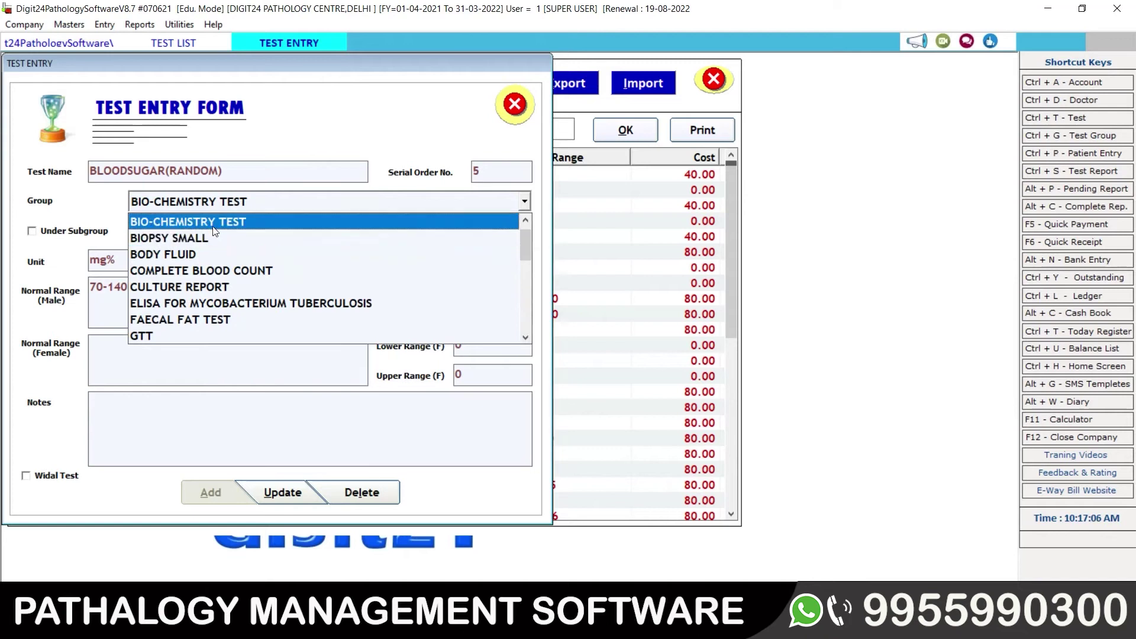
left_click(213, 226)
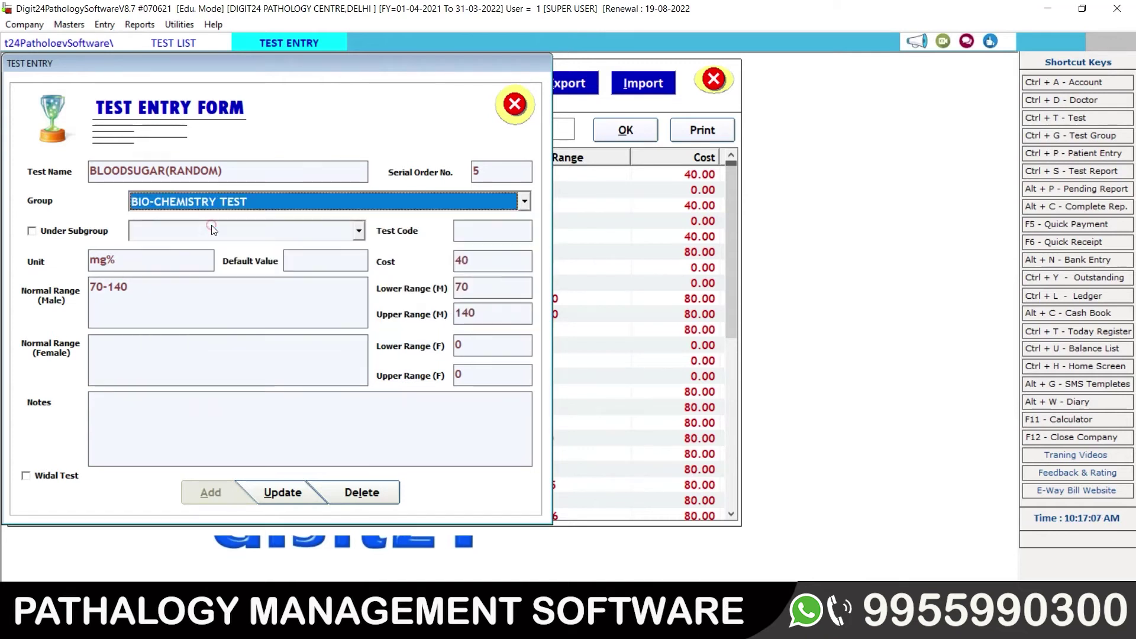
left_click(46, 236)
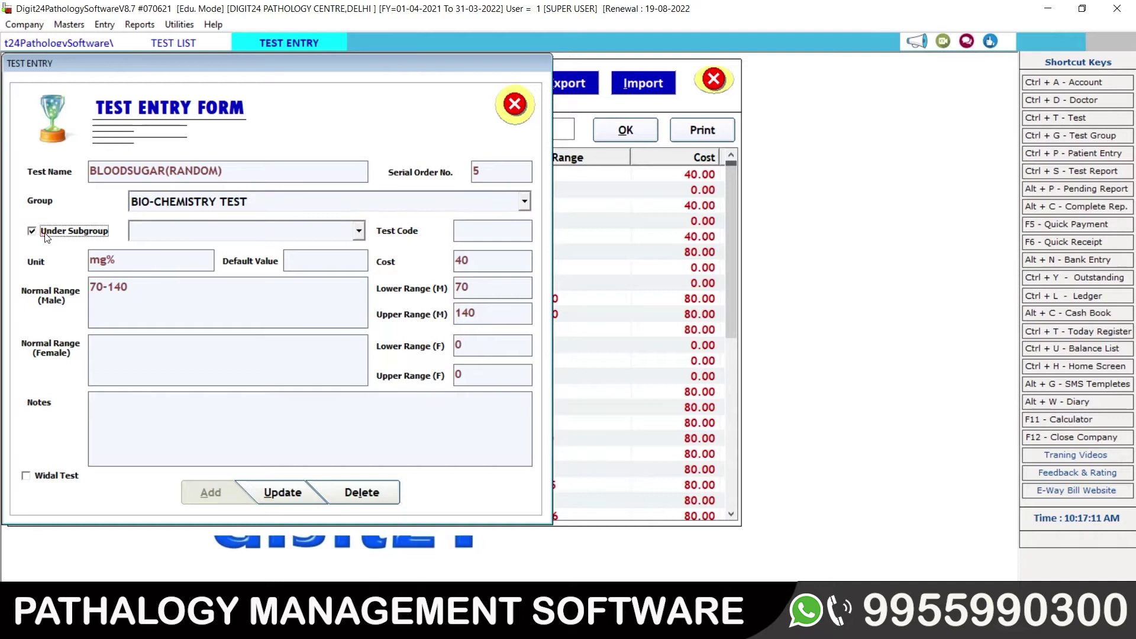
left_click(357, 232)
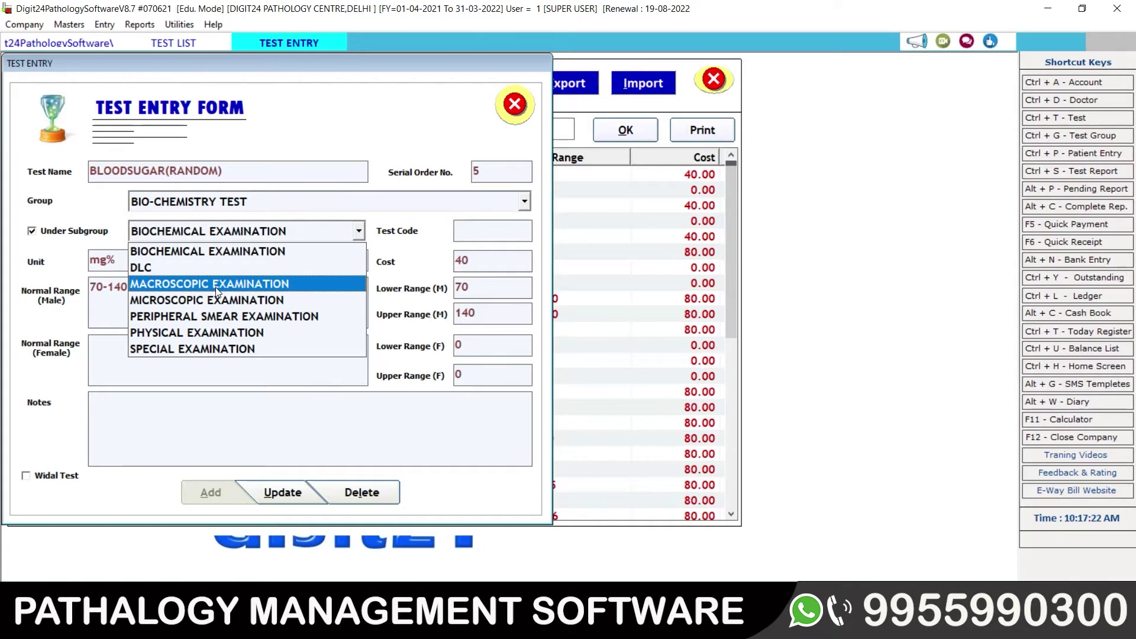
left_click(54, 234)
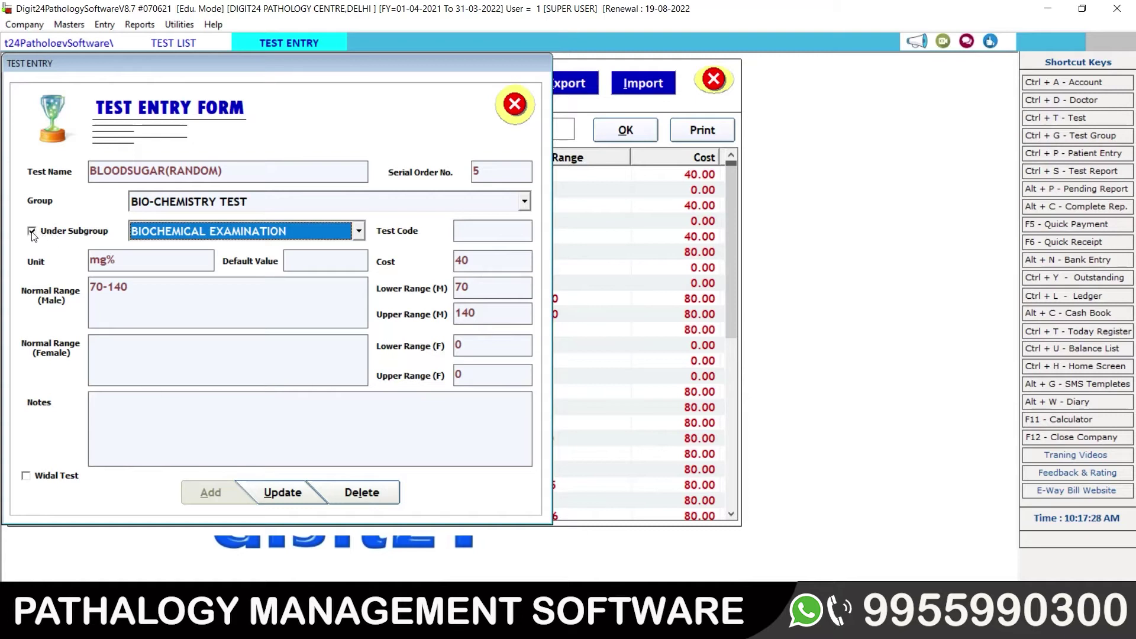
left_click(31, 232)
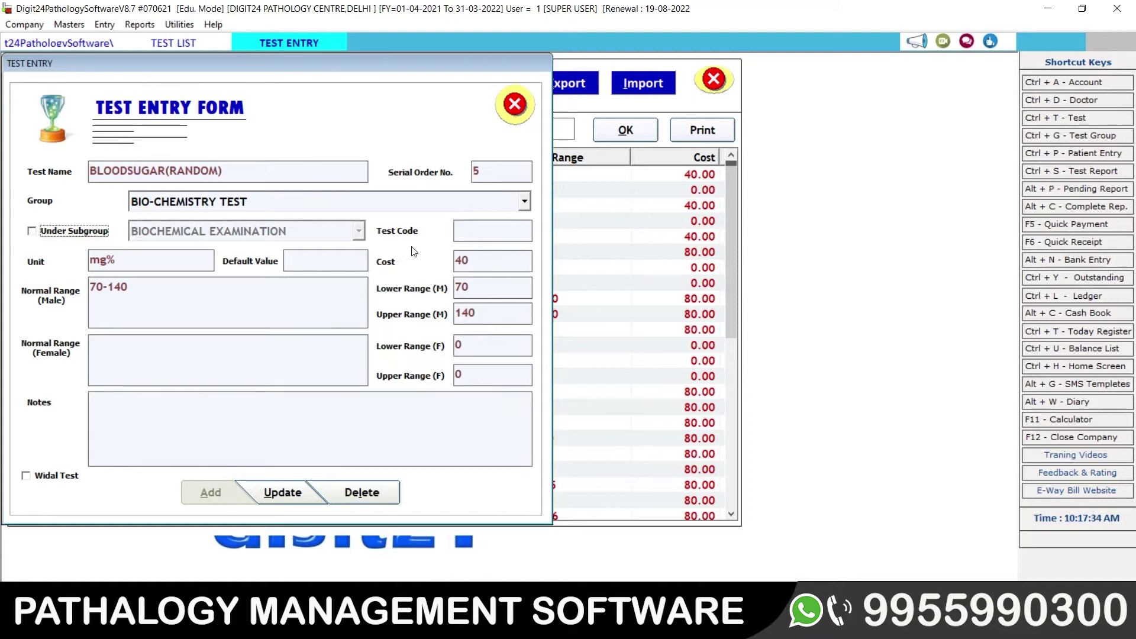
left_click(476, 229)
left_click(477, 229)
left_click(119, 262)
left_click(304, 253)
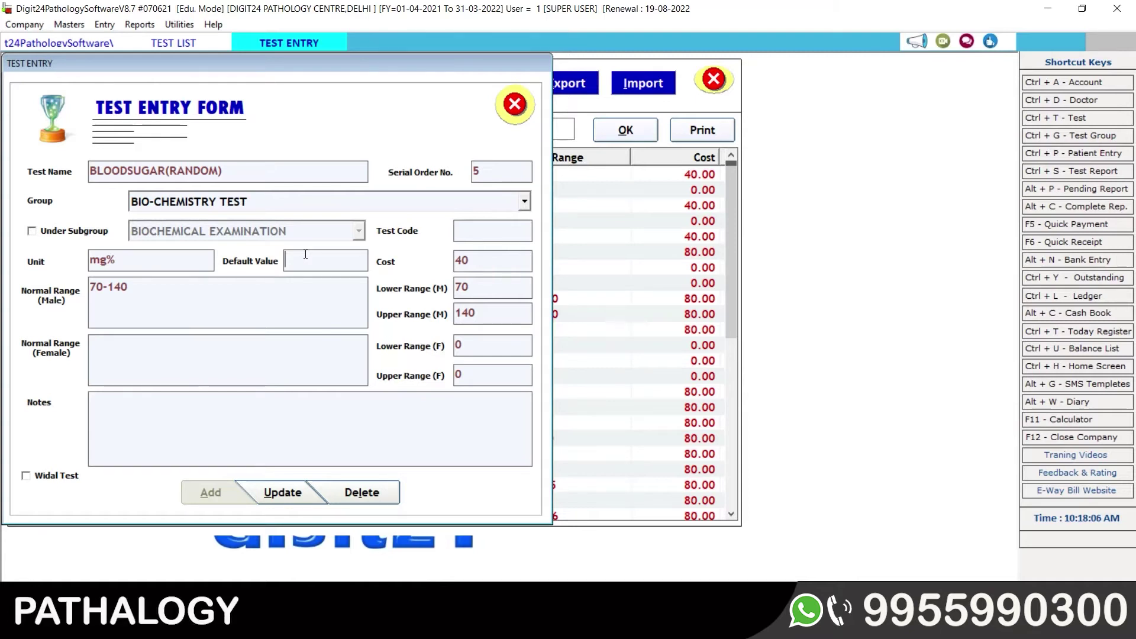
left_click(488, 260)
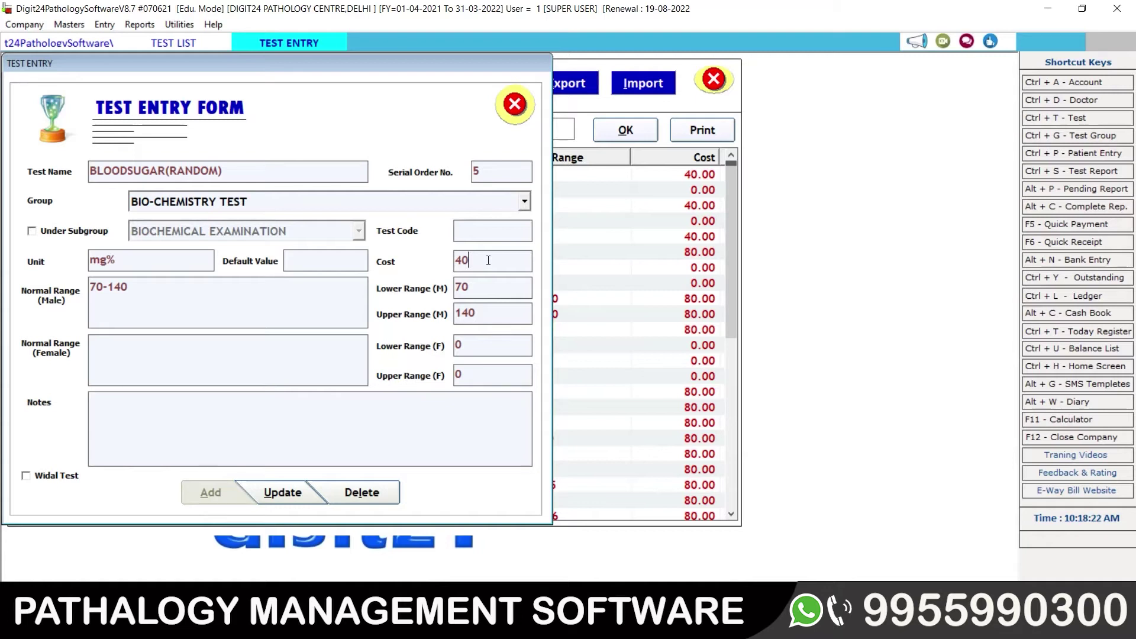
Step: Replace BLOODSUGAR(RANDOM)'s cost of 40 with 100, then check the male range fields
key("BackSpace")
key("BackSpace")
type("0")
key("BackSpace")
type("100")
left_click_drag(130, 290, 103, 291)
left_click(141, 294)
left_click(497, 285)
left_click(500, 312)
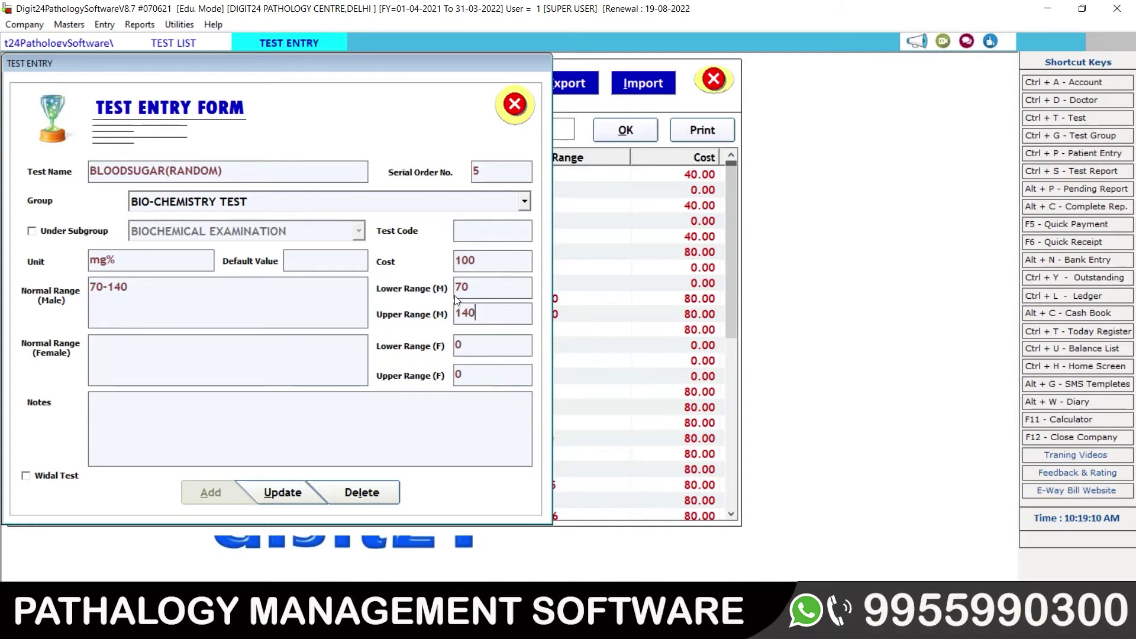
left_click(480, 341)
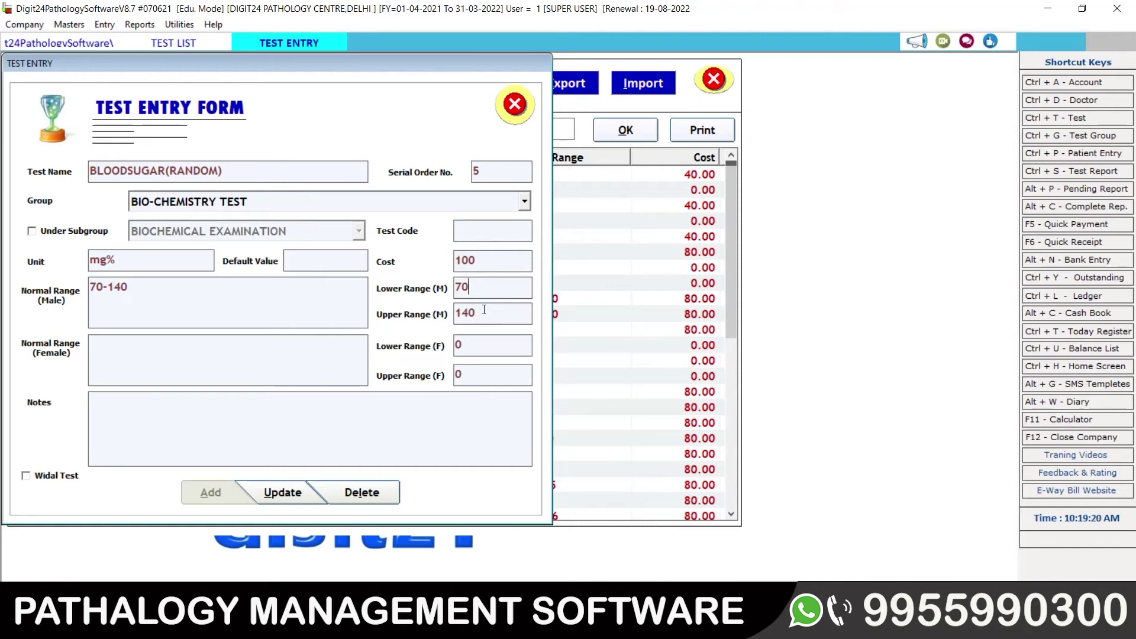
left_click(127, 351)
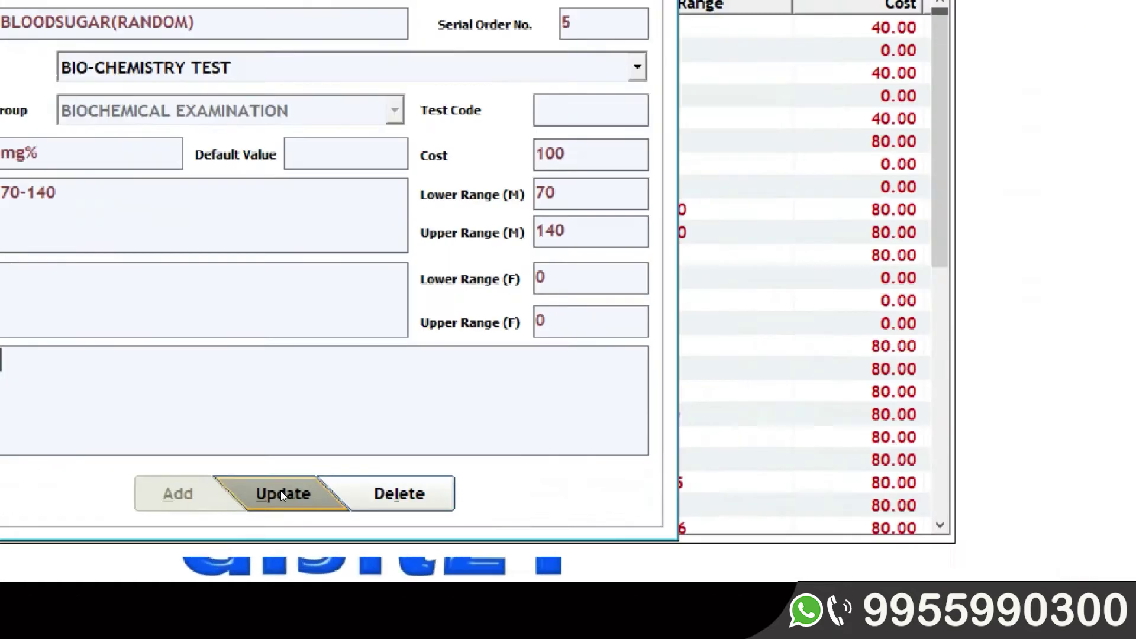
Step: Save the BLOODSUGAR(RANDOM) changes, close the form, and reload the list showing cost 100.00
left_click(280, 491)
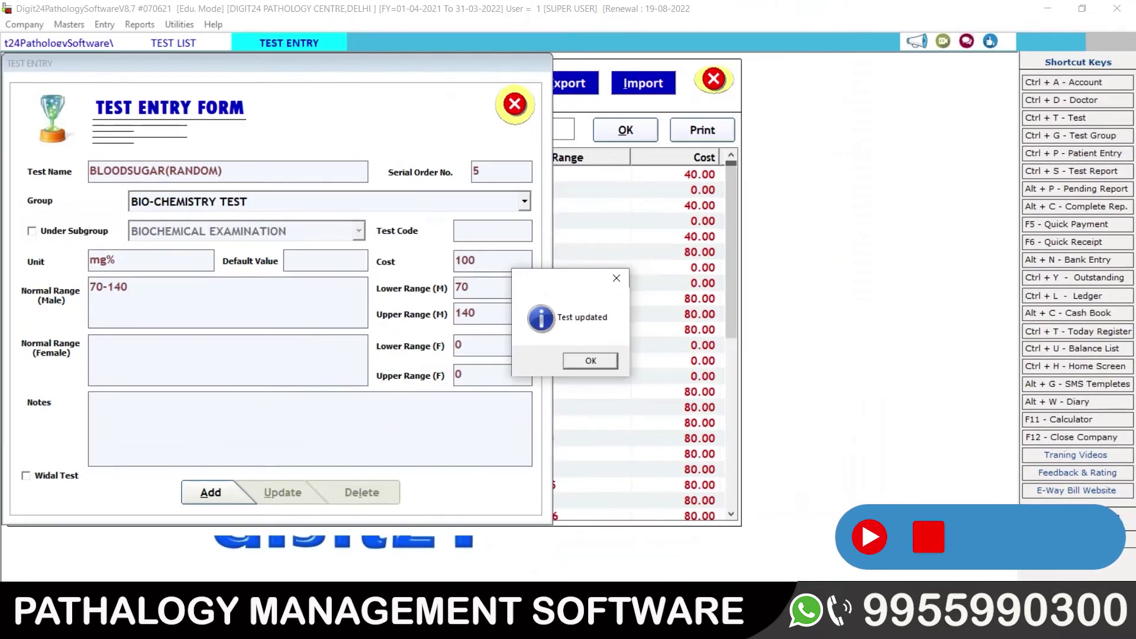
left_click(589, 361)
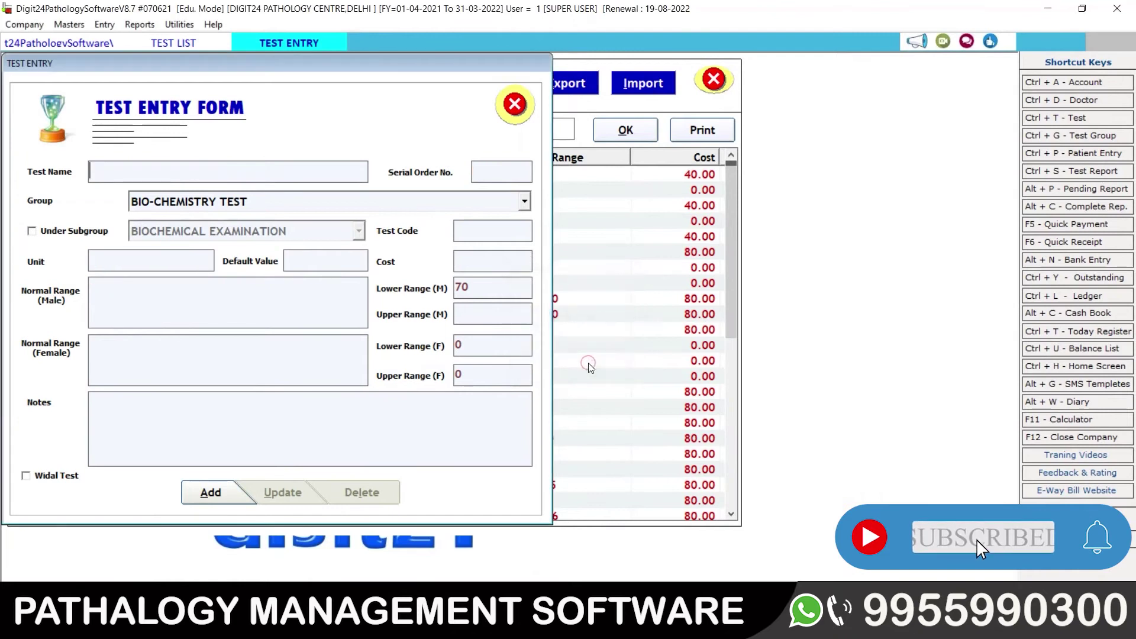
left_click(514, 104)
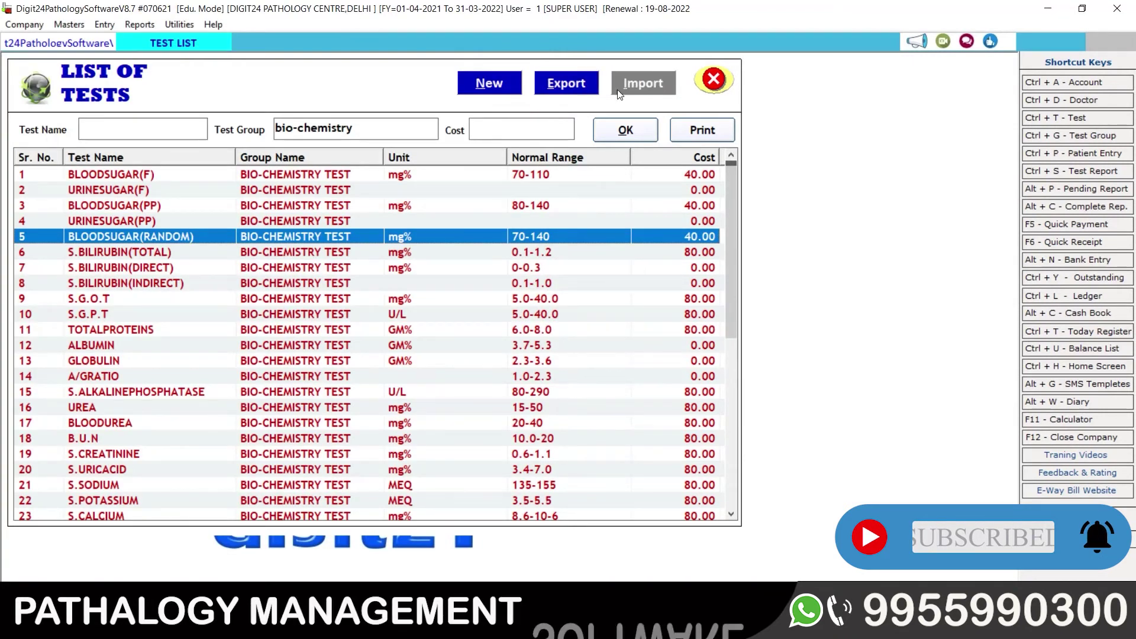
left_click(612, 129)
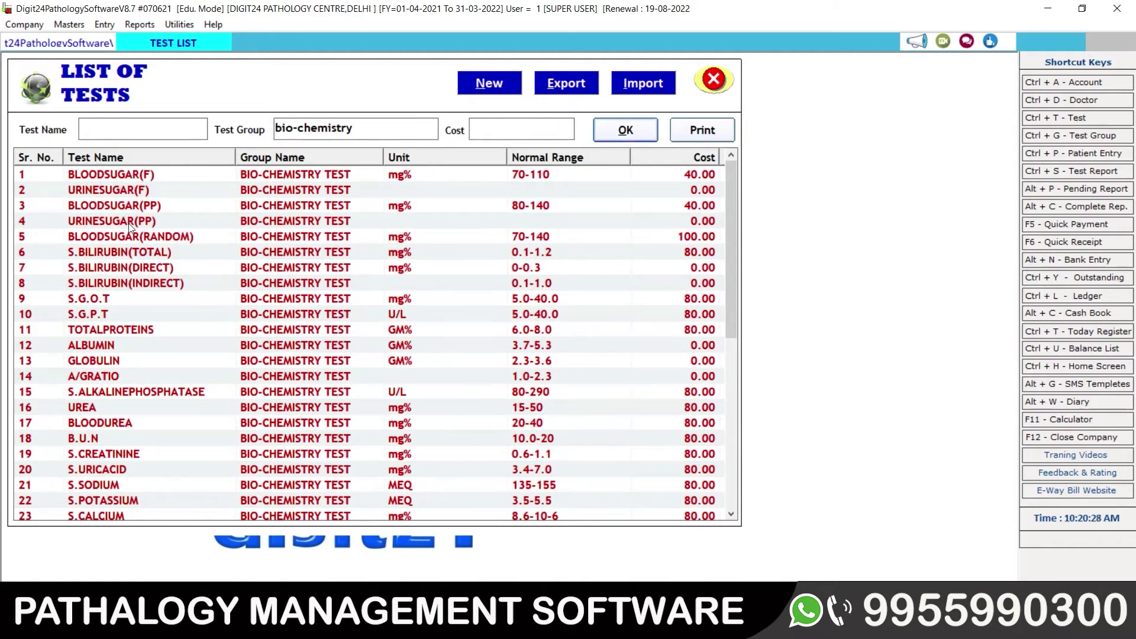
Step: Select the BLOODSUGAR(RANDOM) and URINESUGAR(PP) rows in the refreshed test list
left_click(147, 238)
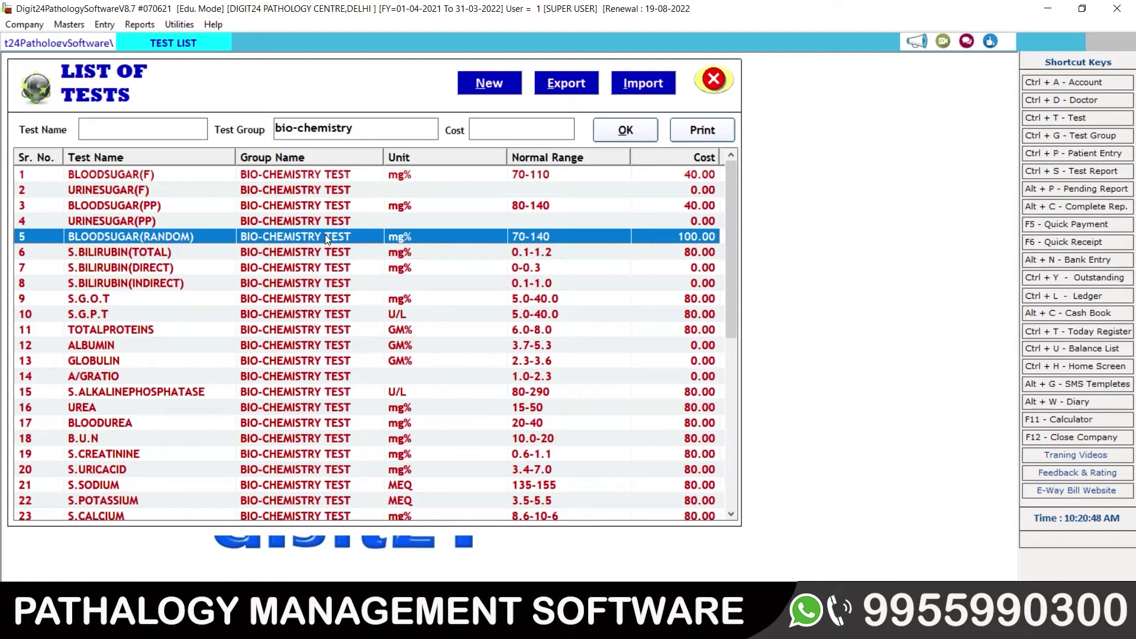
left_click(343, 224)
left_click(269, 237)
left_click(198, 227)
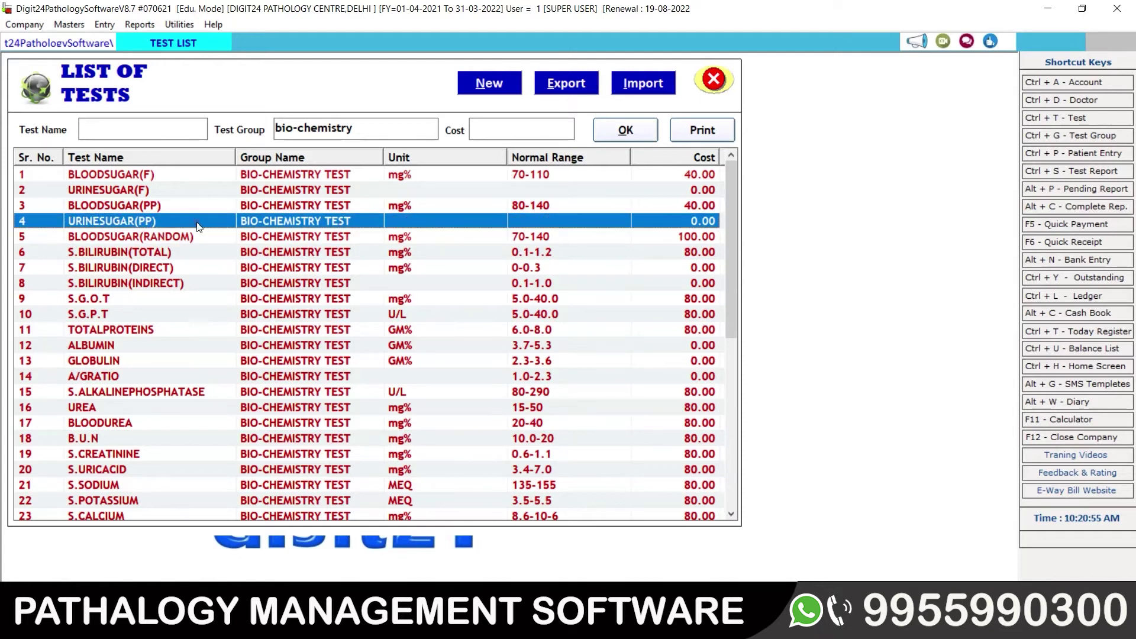
left_click(197, 224)
Step: Open URINESUGAR(PP), cancel its deletion by answering No, and close the Test Entry Form
double_click(237, 221)
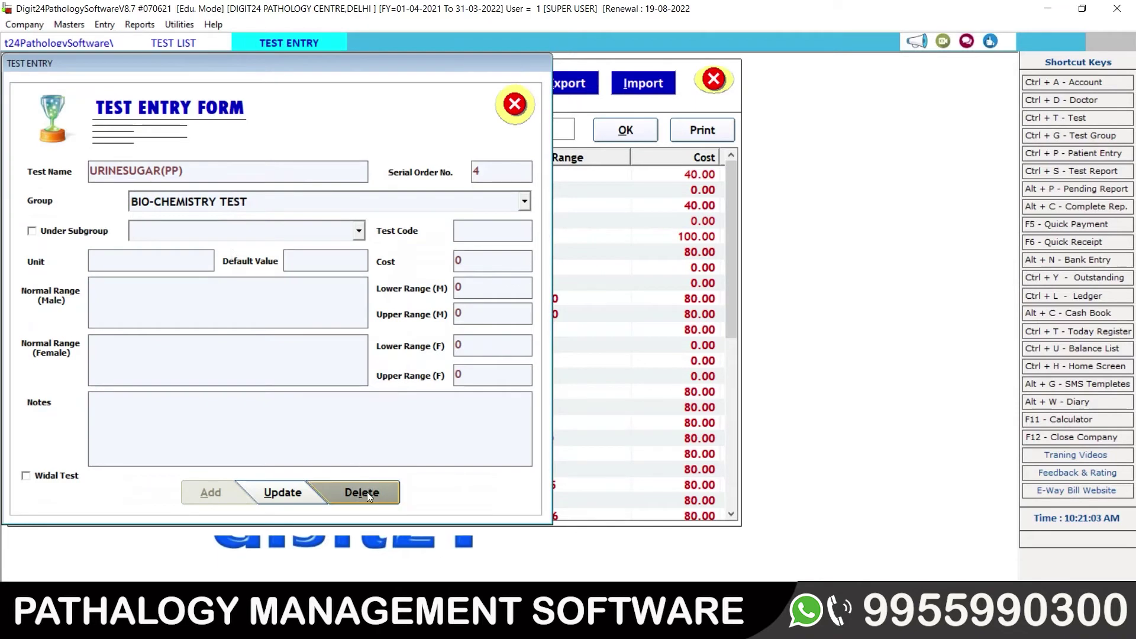
left_click(366, 494)
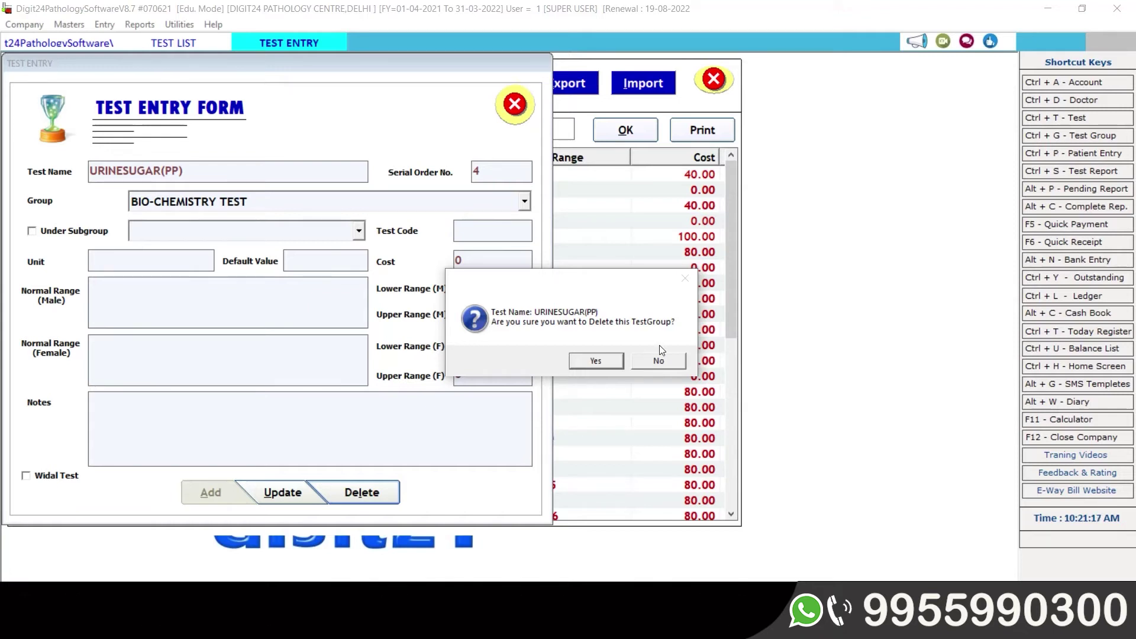
left_click(664, 359)
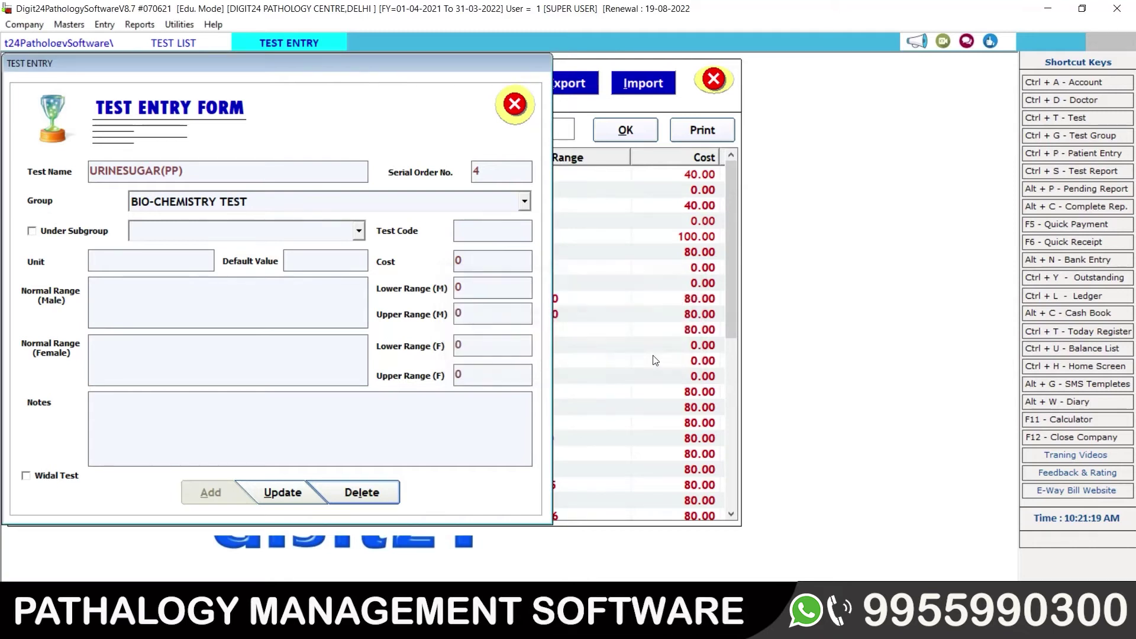
left_click(514, 105)
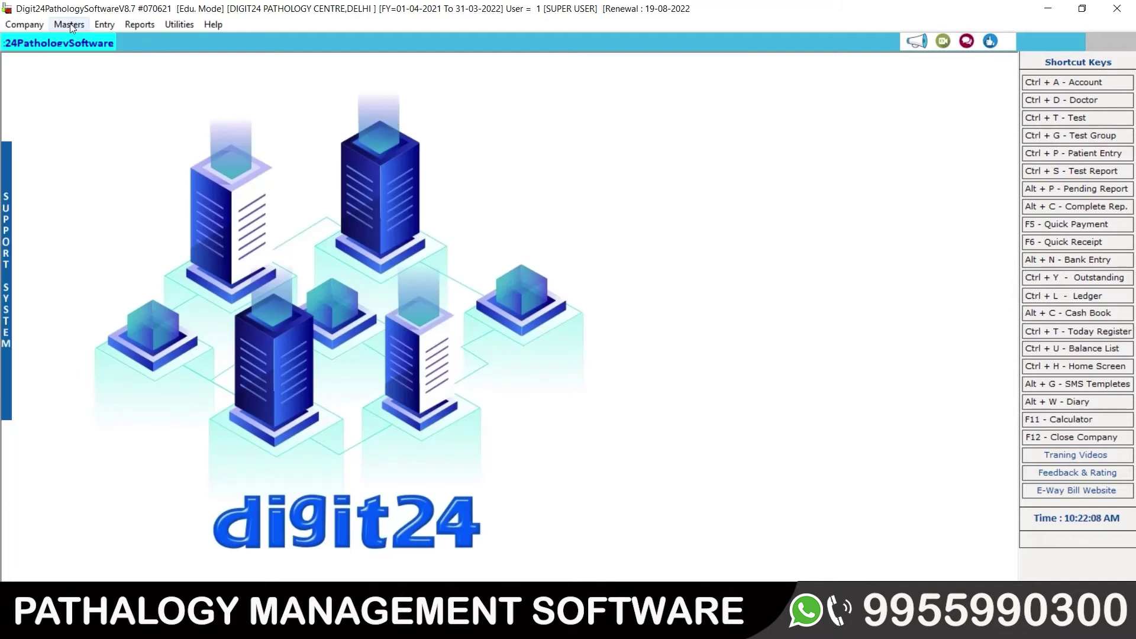
Step: Reopen the List of Tests filtered by 'hae' and browse from HAEMOGLOBIN to HB1AC
left_click(70, 25)
left_click(145, 57)
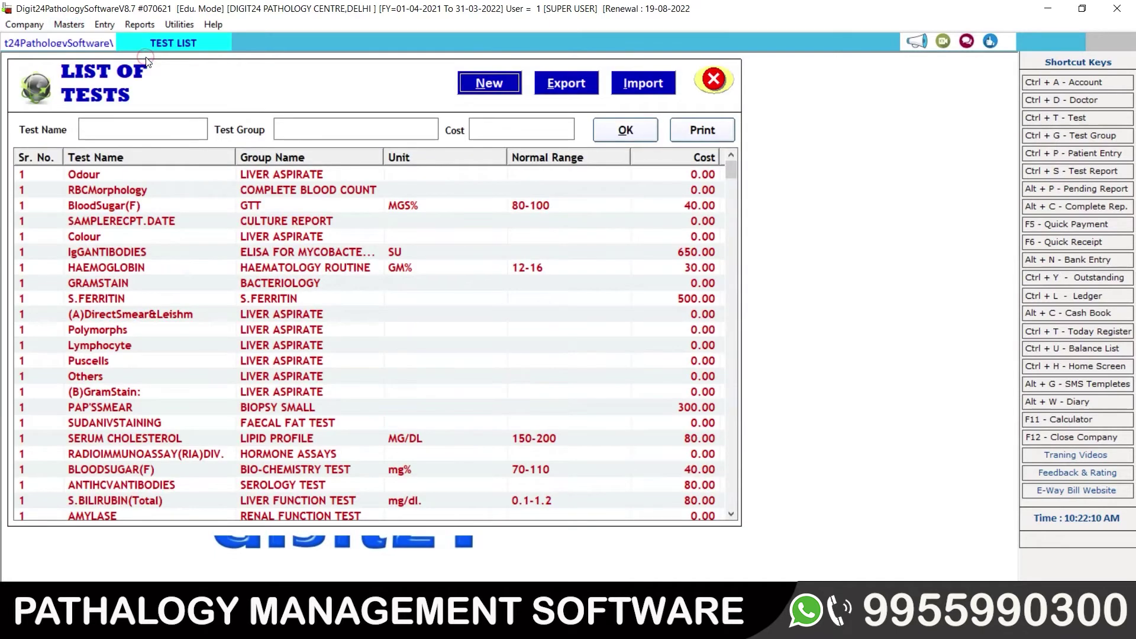
left_click(295, 129)
type("hae")
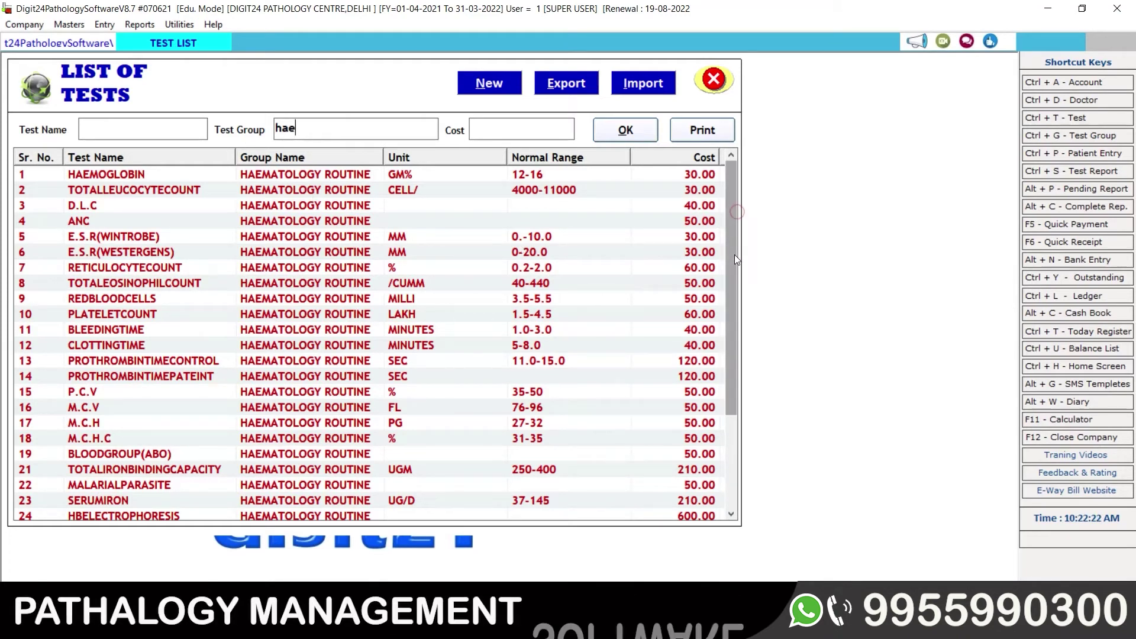
left_click_drag(733, 258, 732, 349)
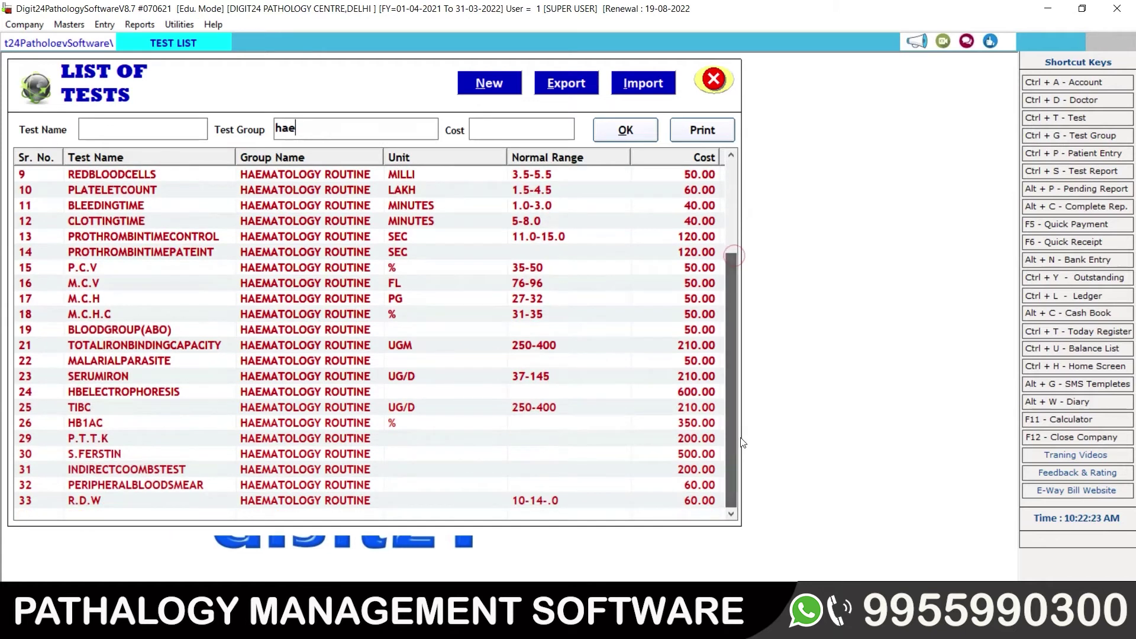
left_click(262, 423)
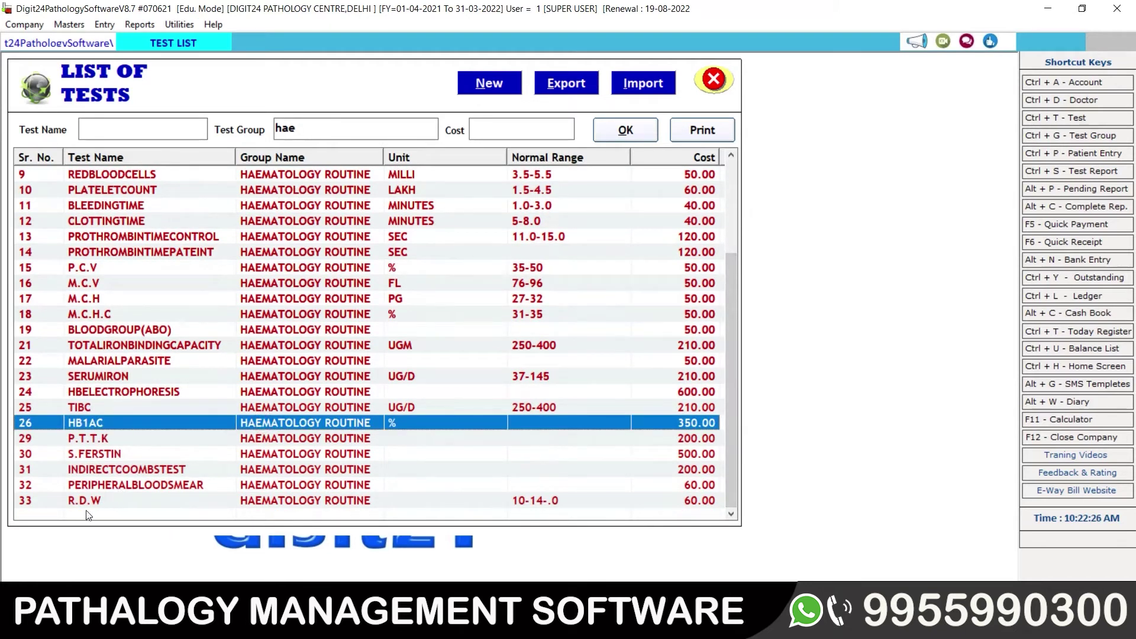
left_click(104, 507)
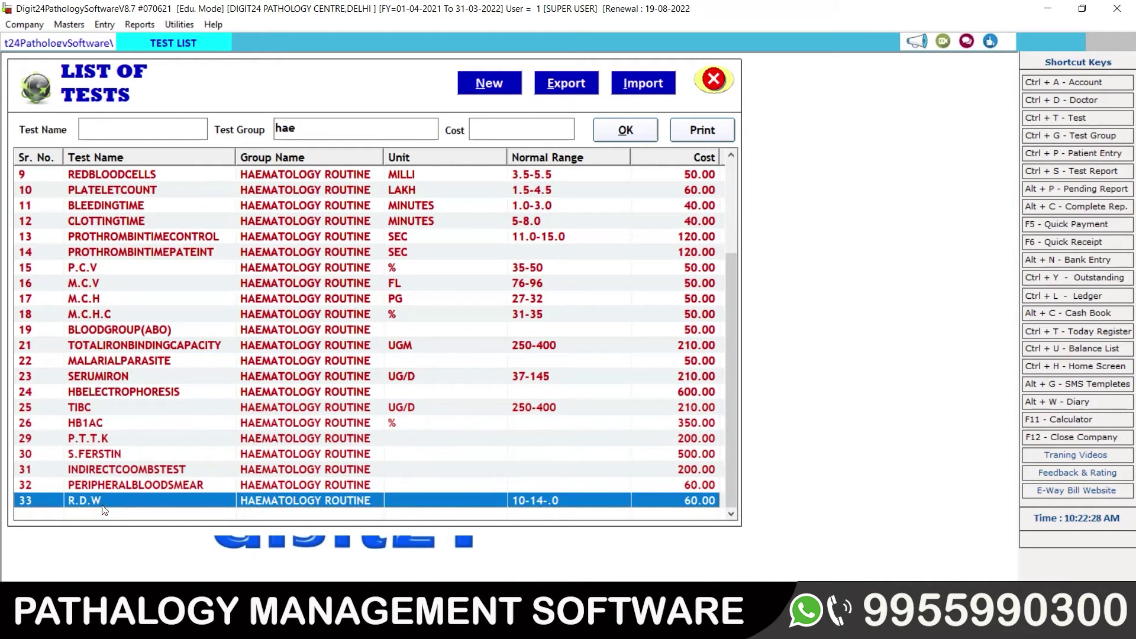
key("Up")
key("Up")
key("Up")
key("Up")
key("Up")
key("Up")
key("Up")
key("Up")
key("Up")
key("Up")
key("Up")
key("Up")
key("Up")
key("Up")
key("Up")
key("Up")
key("Up")
key("Up")
key("Up")
key("Up")
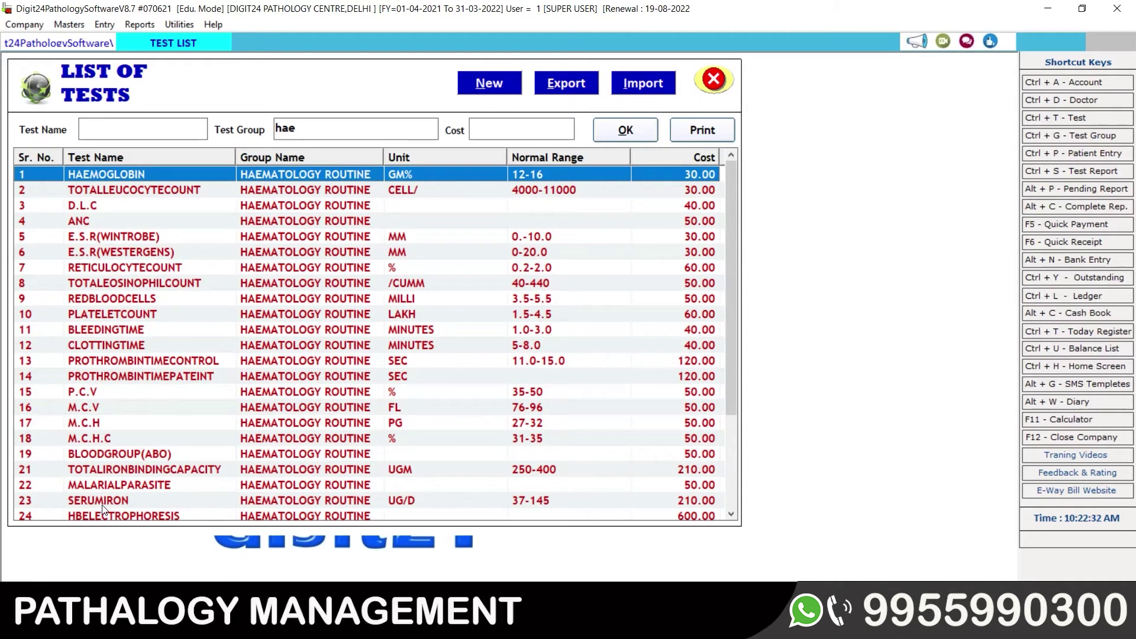
key("Down")
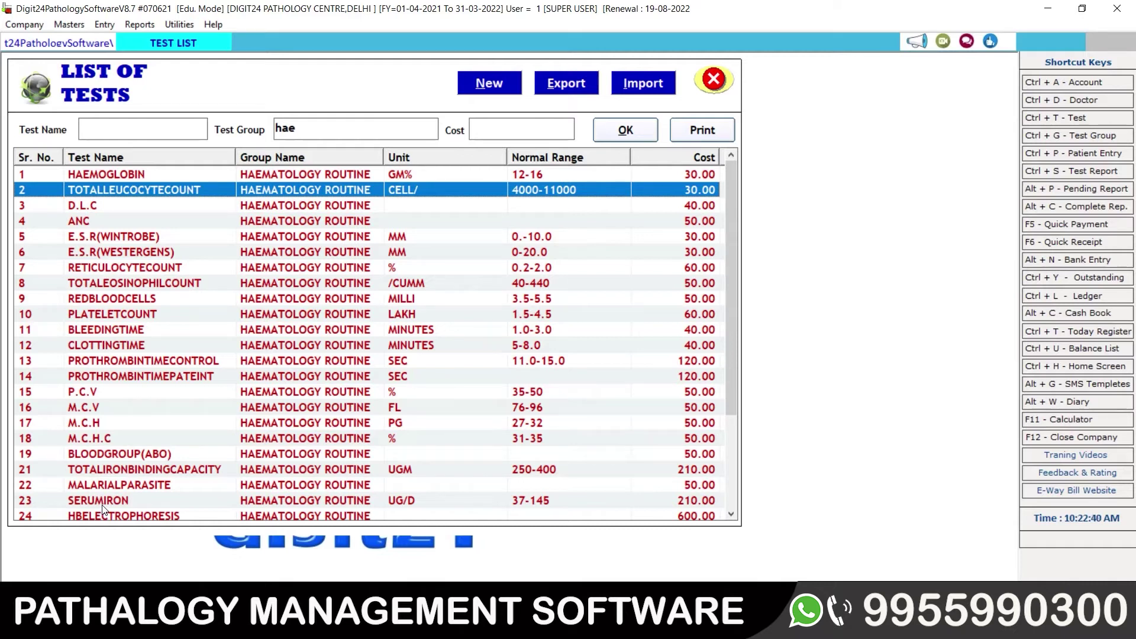
key("Down")
key("Down")
key("Down")
key("Down")
key("Down")
key("Down")
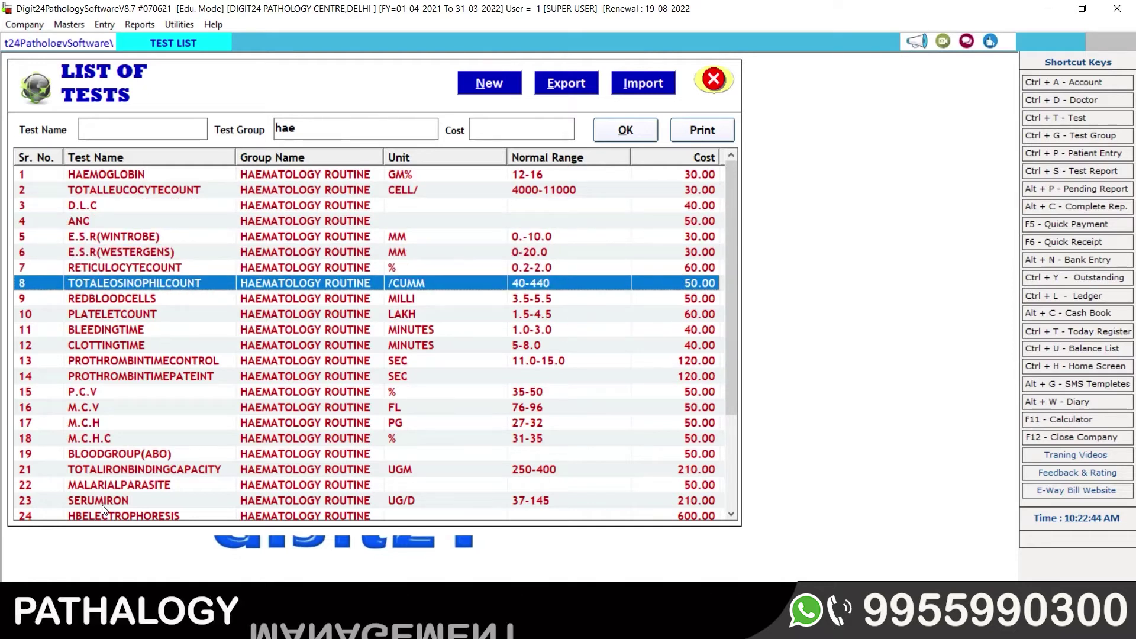
key("Down")
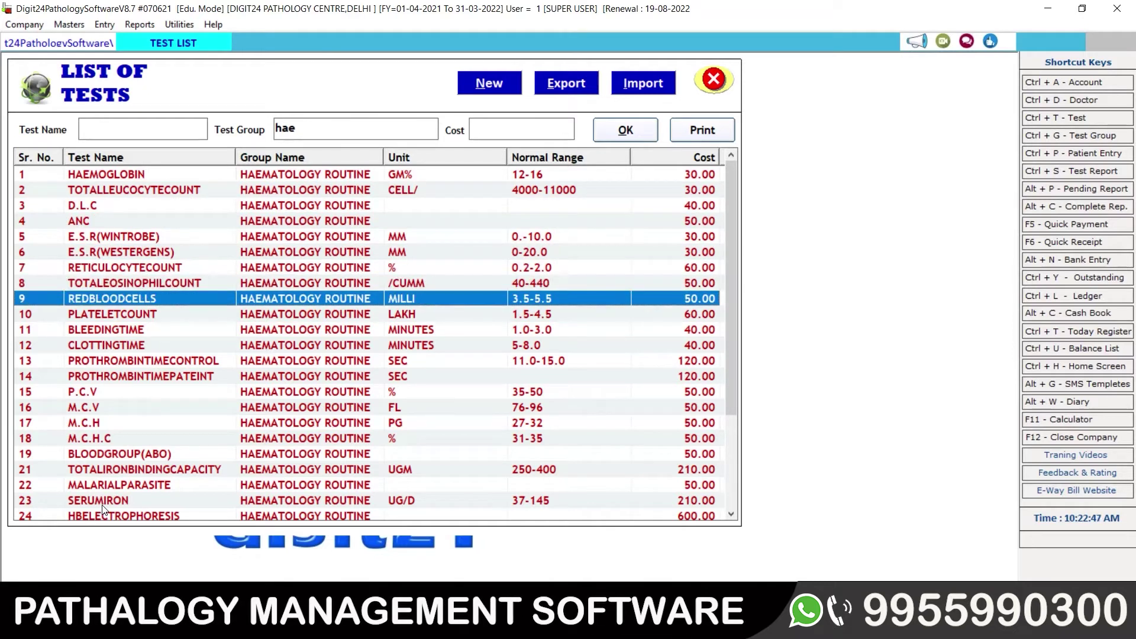
key("Down")
key("Down")
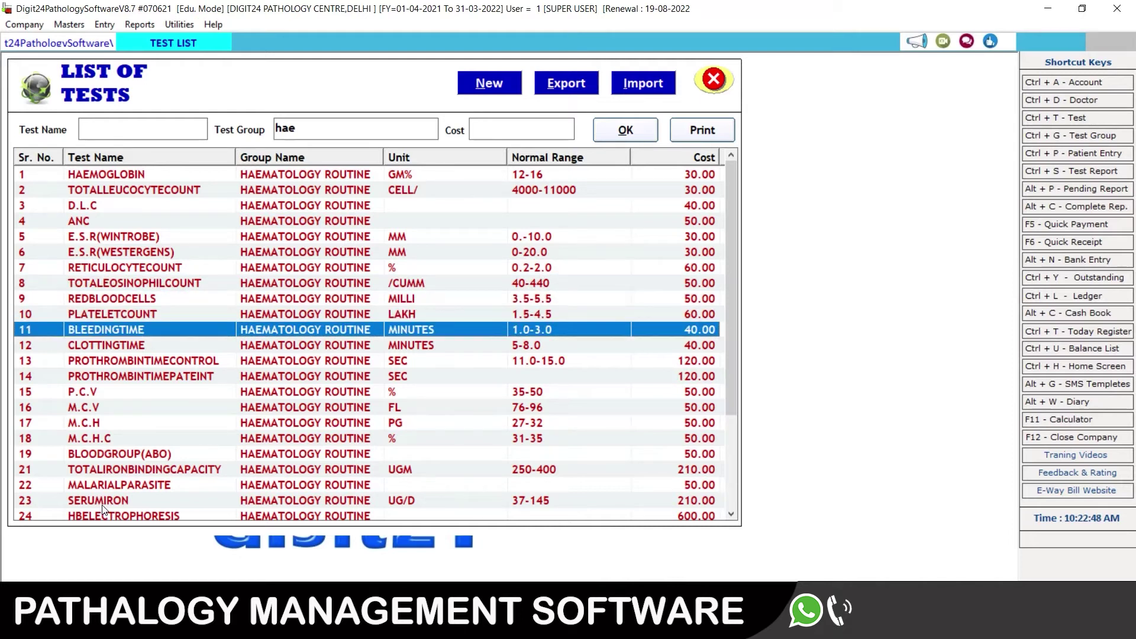
key("Down")
key("Down")
key("Down")
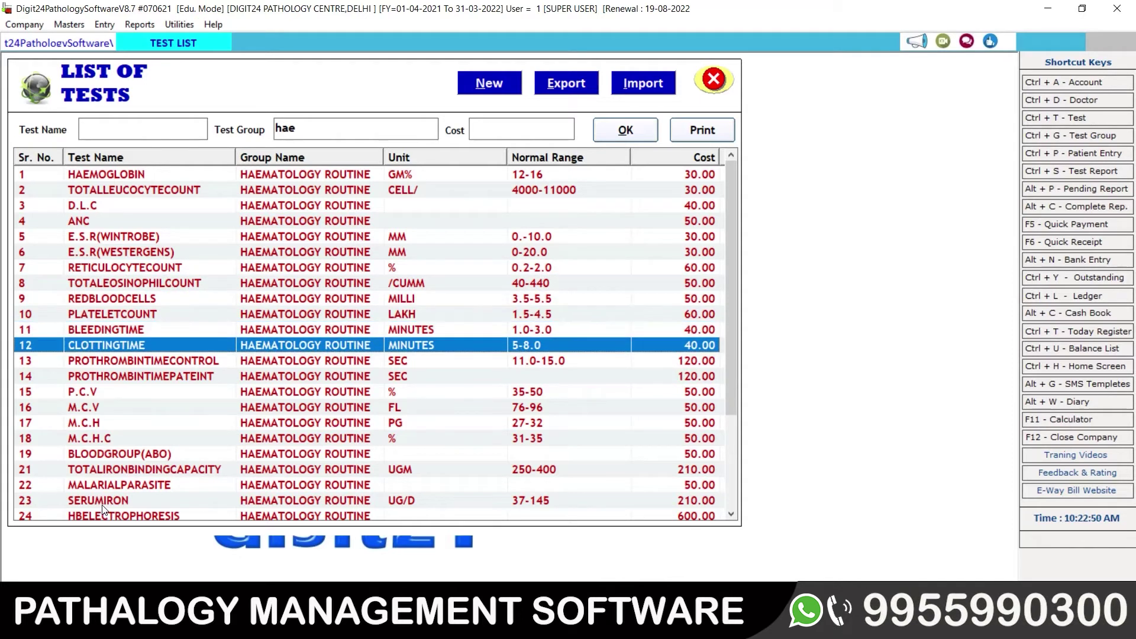
key("Down")
key("Down")
key("Down")
key("Down")
key("Down")
key("Down")
key("Down")
key("Down")
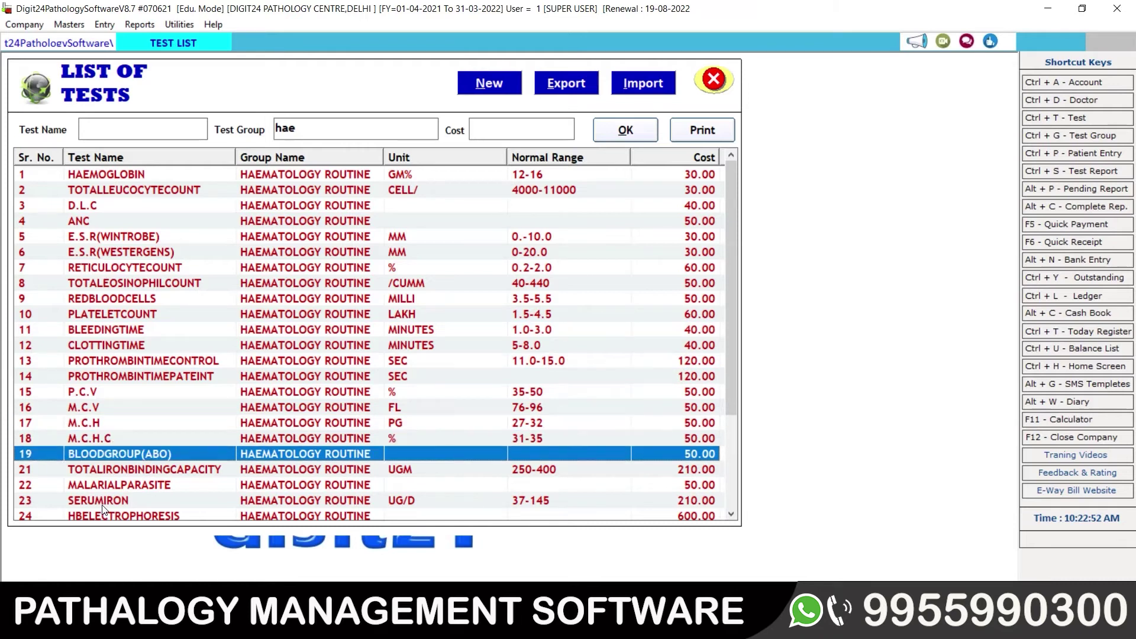
key("Down")
key("Down")
key("Down")
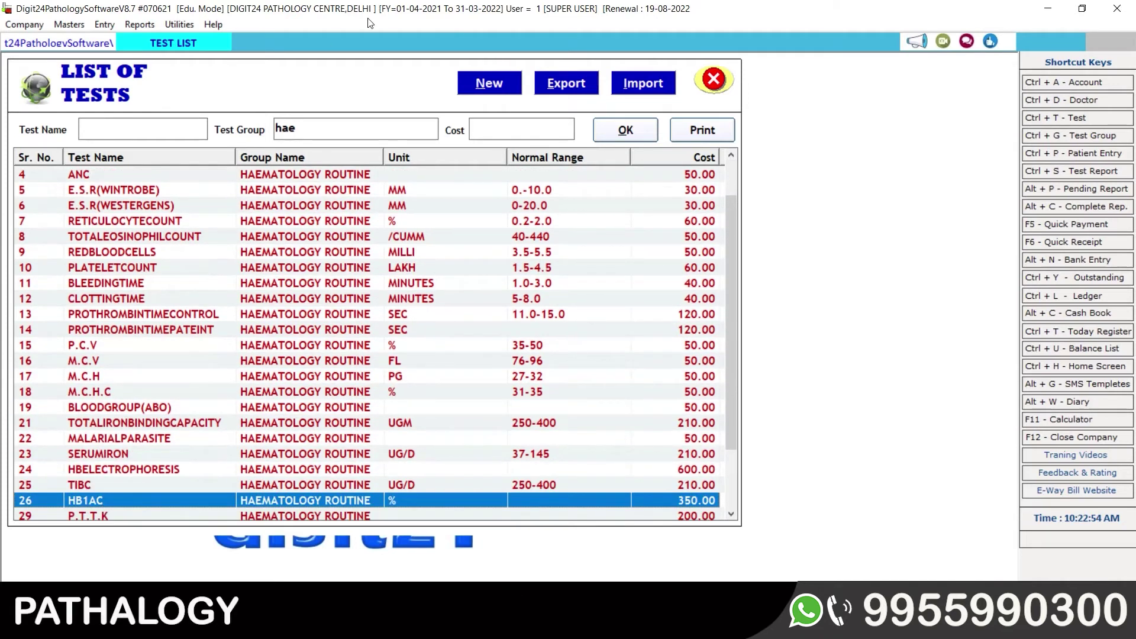
Step: Try the group filters 'liver', 'liver as' and 'liver func', viewing Colour and S.G.P.T
left_click_drag(304, 136, 249, 126)
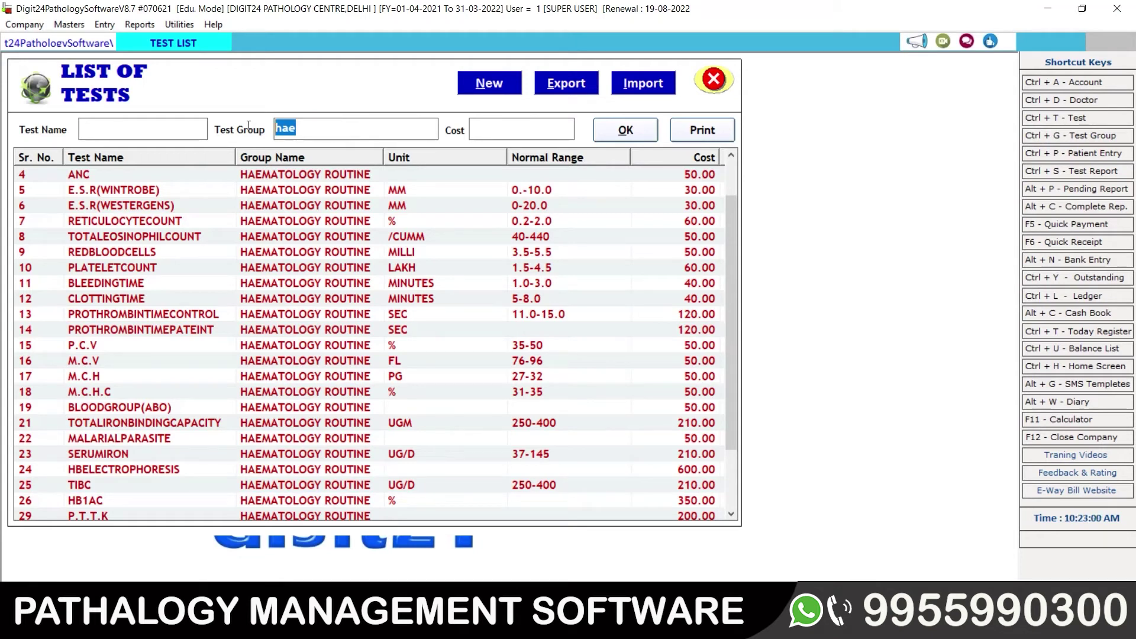
key("BackSpace")
type("liver")
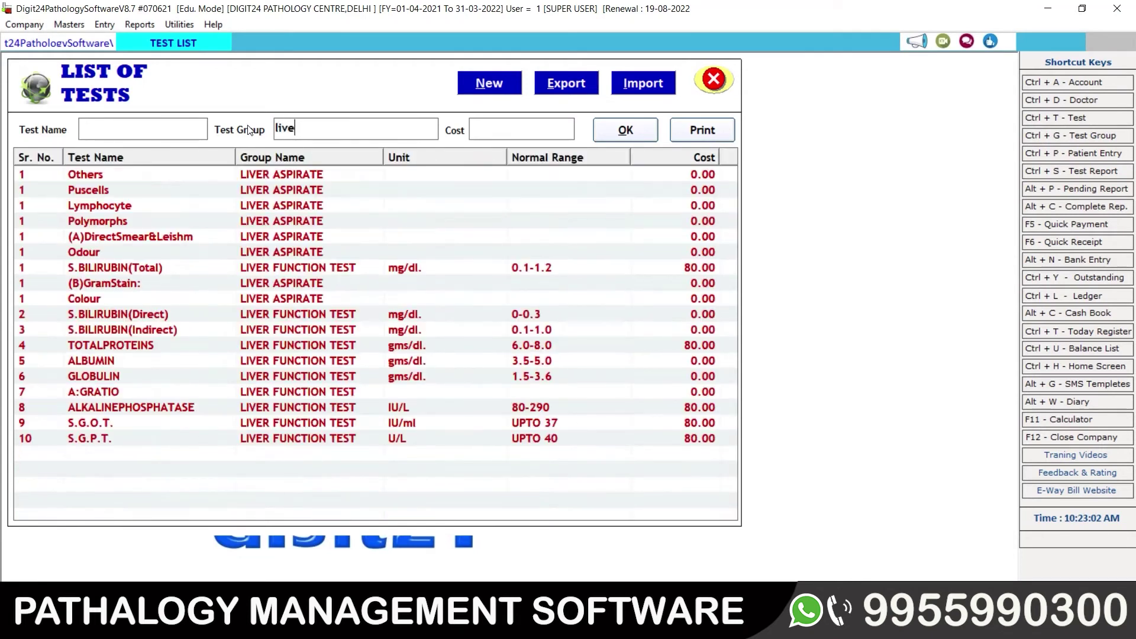
left_click(260, 174)
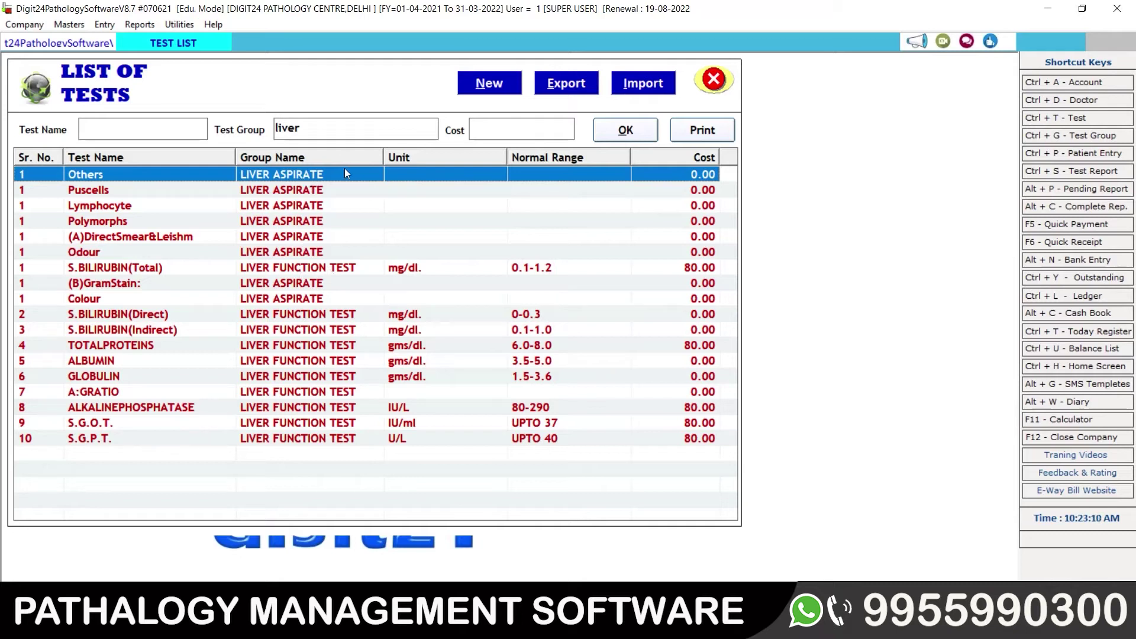
left_click(322, 130)
type("aspi")
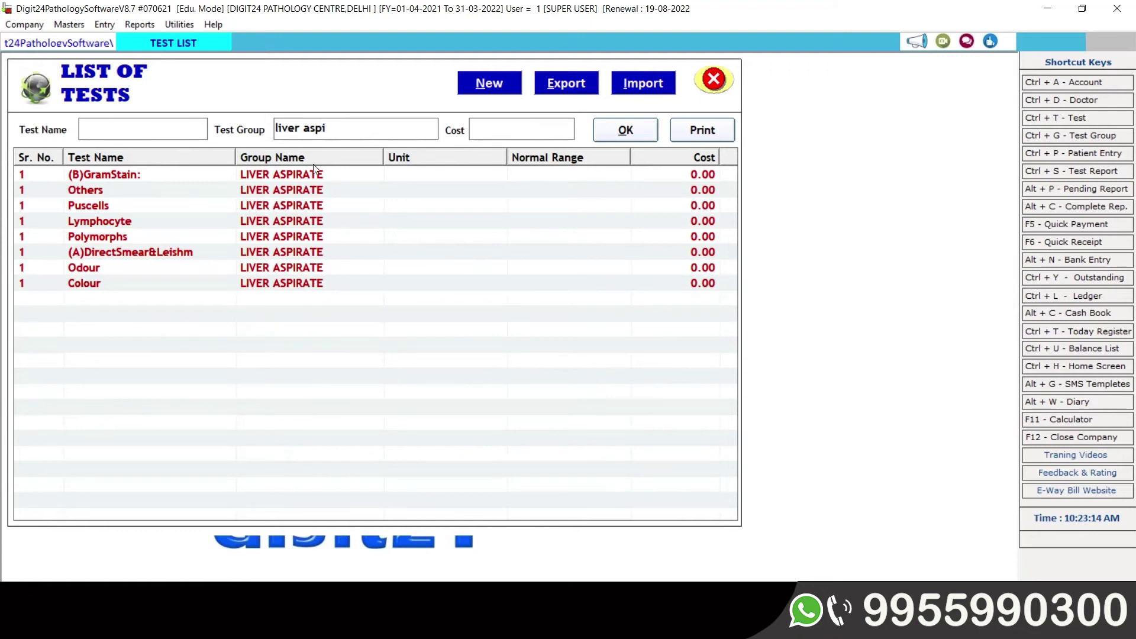
left_click_drag(327, 129, 306, 128)
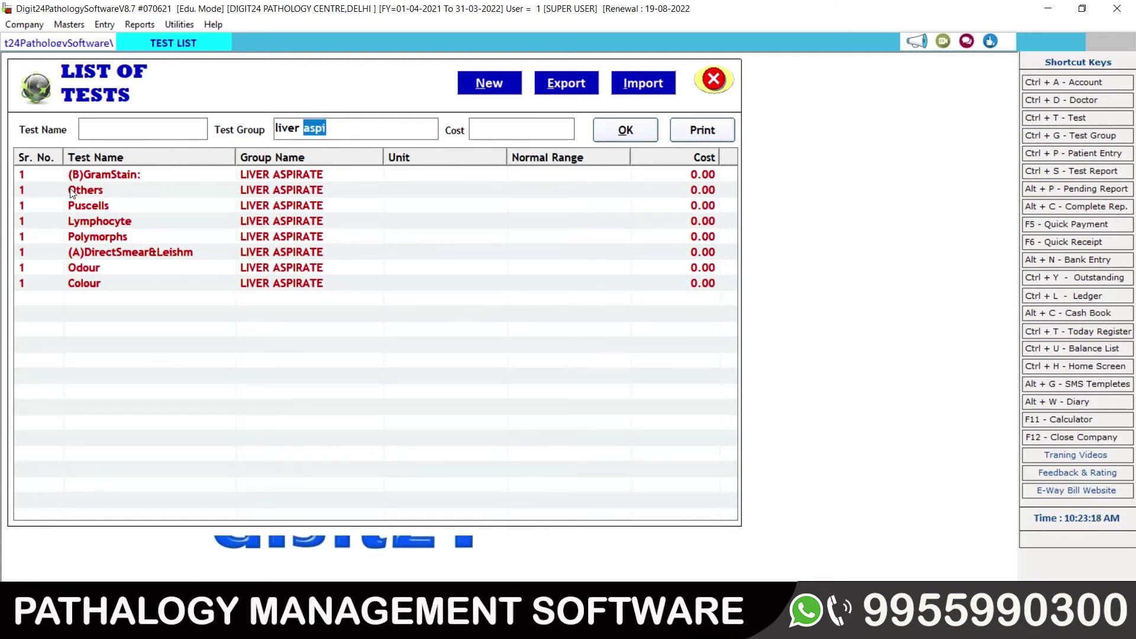
left_click(87, 284)
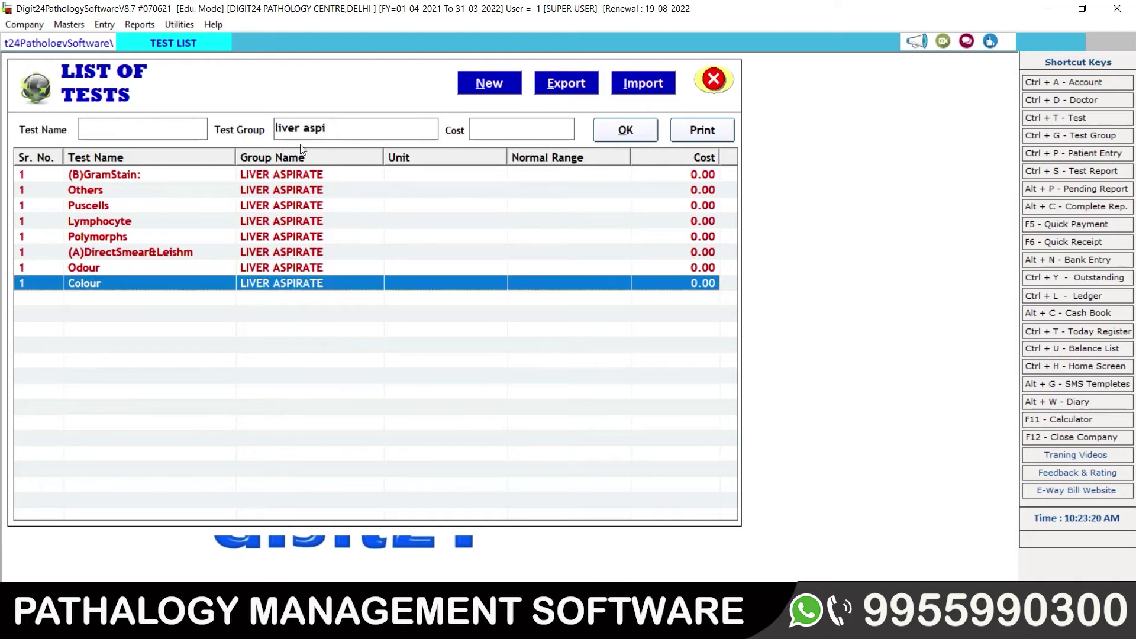
double_click(354, 123)
type("f")
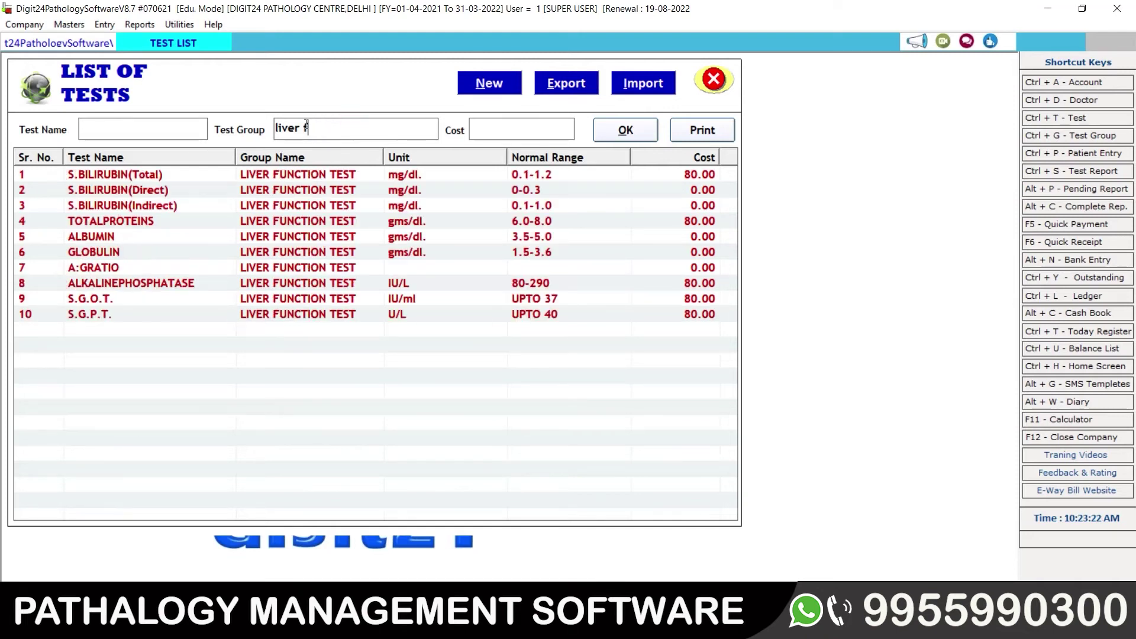
type("unc")
left_click(69, 316)
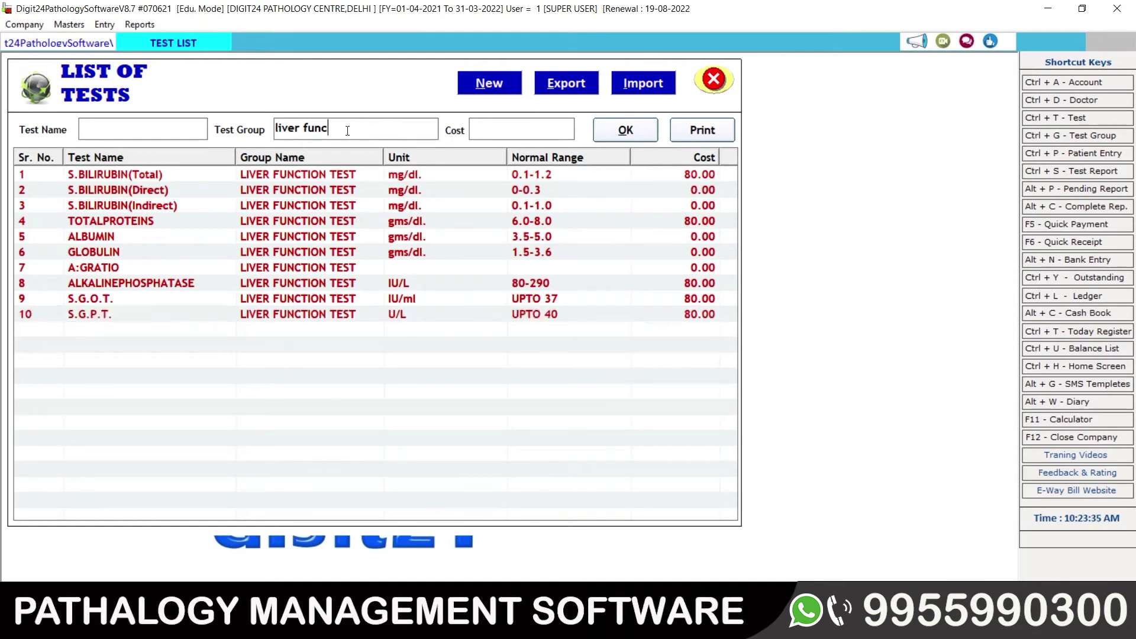
left_click_drag(341, 129, 256, 129)
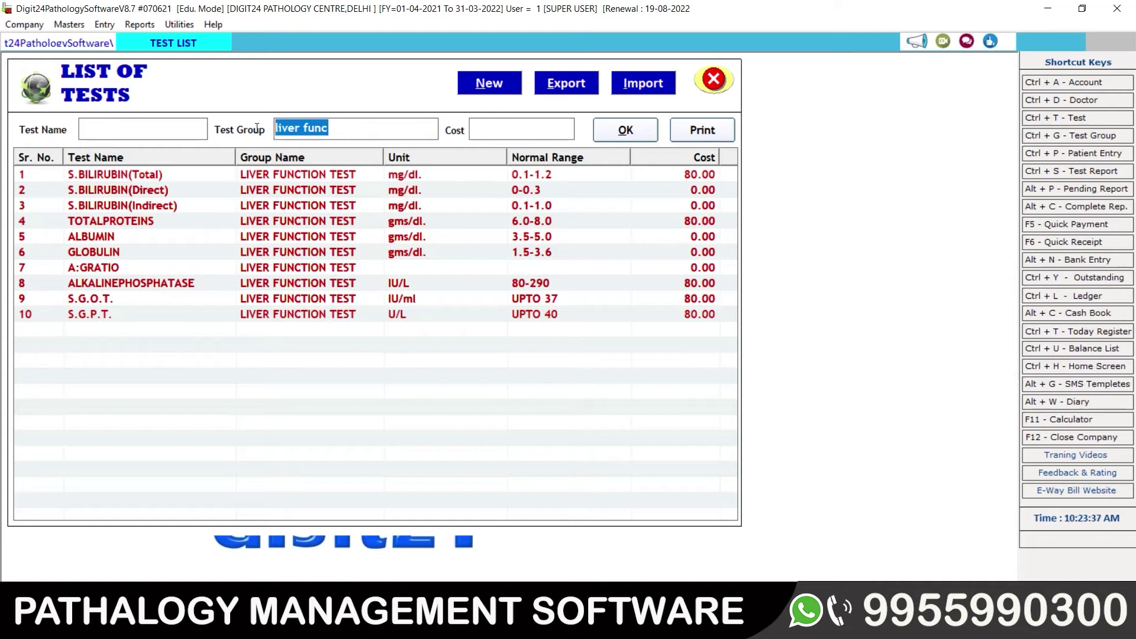
Step: Filter by 'lipi' to view the LIPID PROFILE tests, starting at SERUM CHOLESTEROL
type("lipid")
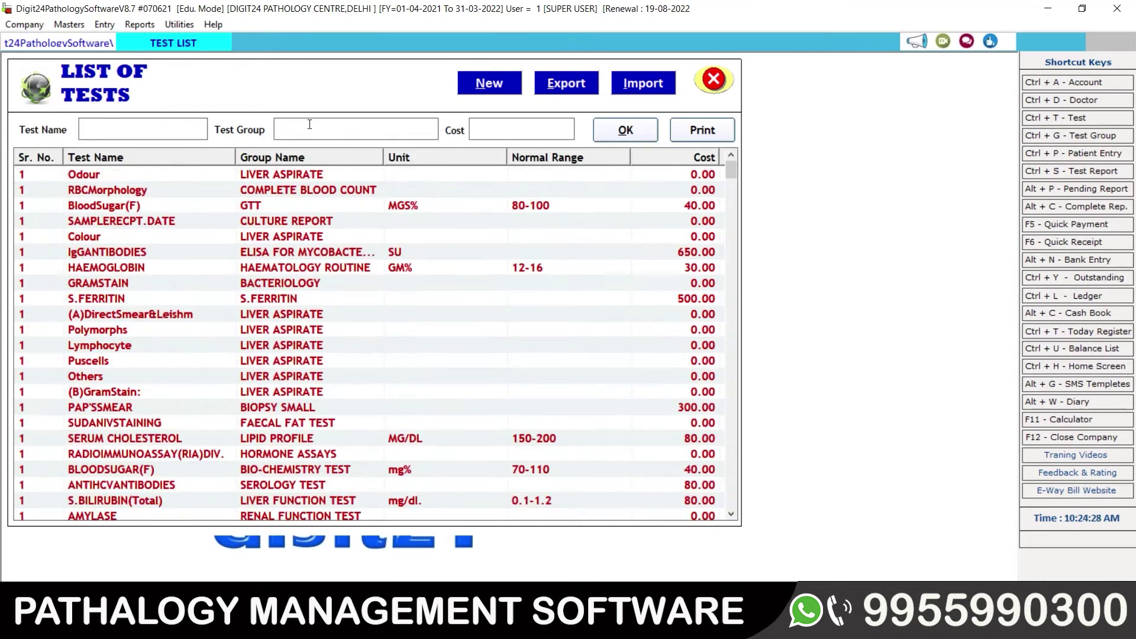
type("lipi")
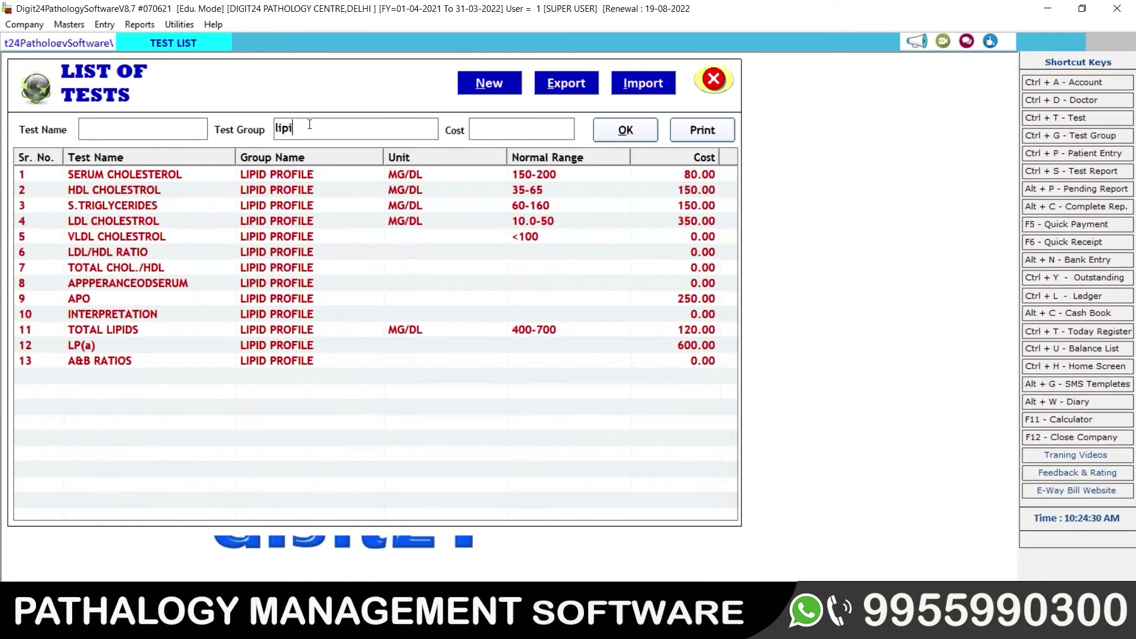
left_click(276, 172)
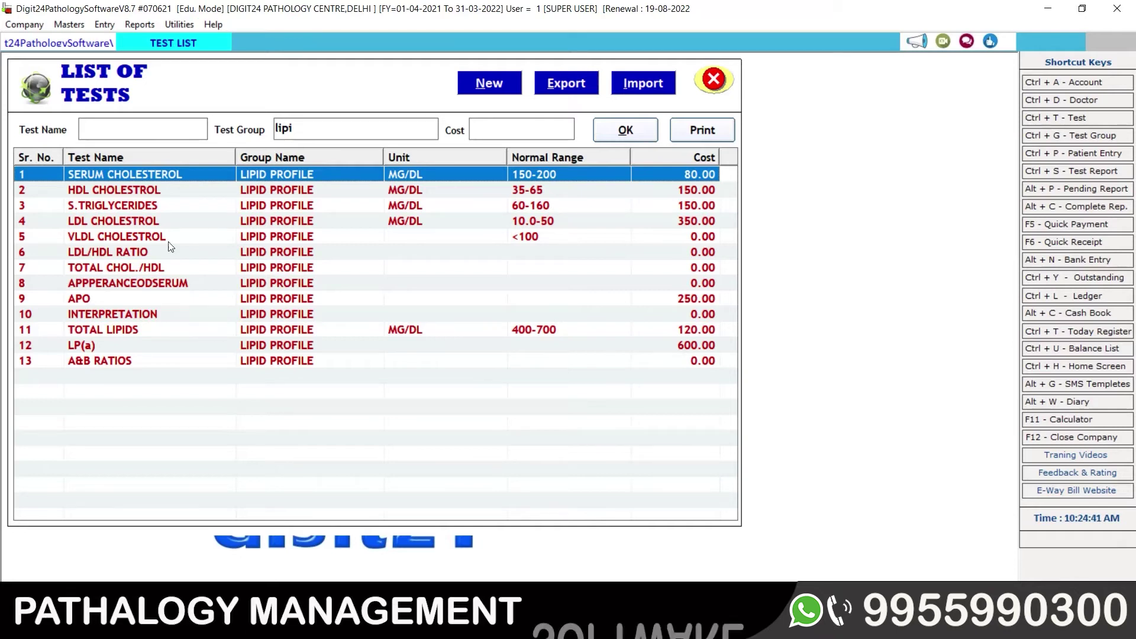
Step: Clear the group filter and step through all tests down to CO-TRIMOXAZOLE[BA]
left_click(303, 132)
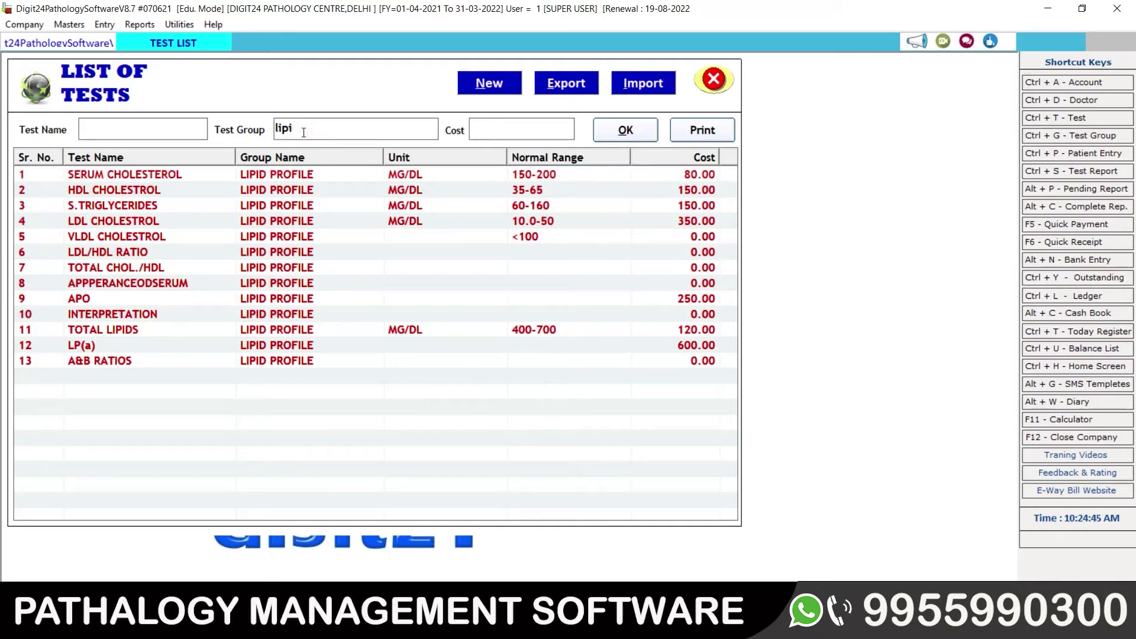
key("BackSpace")
key("BackSpace")
key("BackSpace")
key("BackSpace")
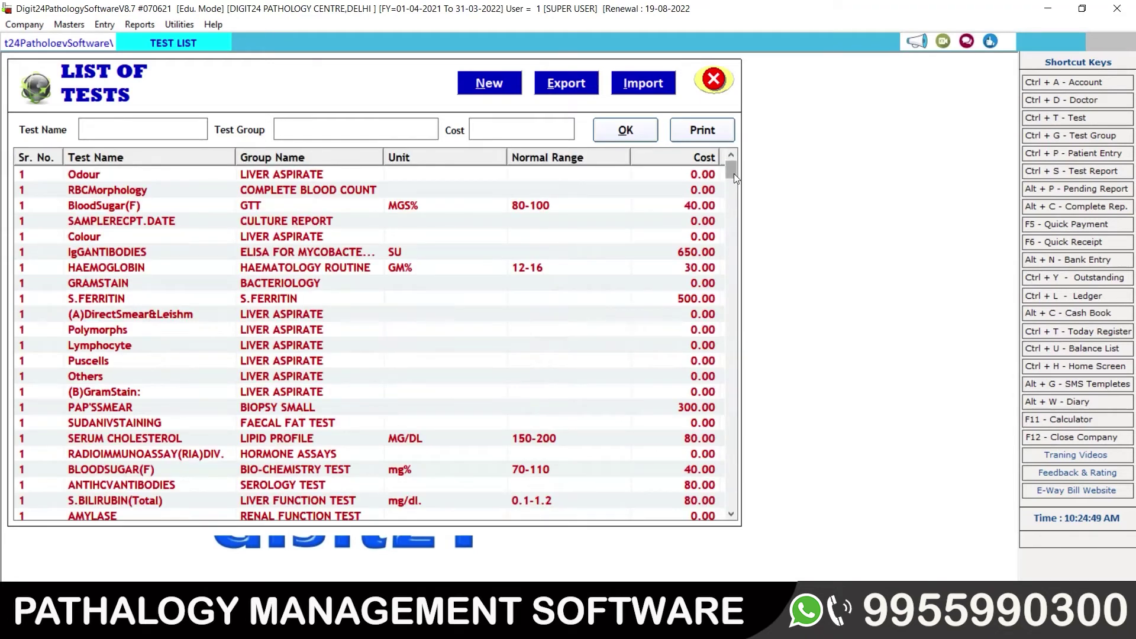
left_click(267, 174)
key("Down")
key("Down")
key("Down")
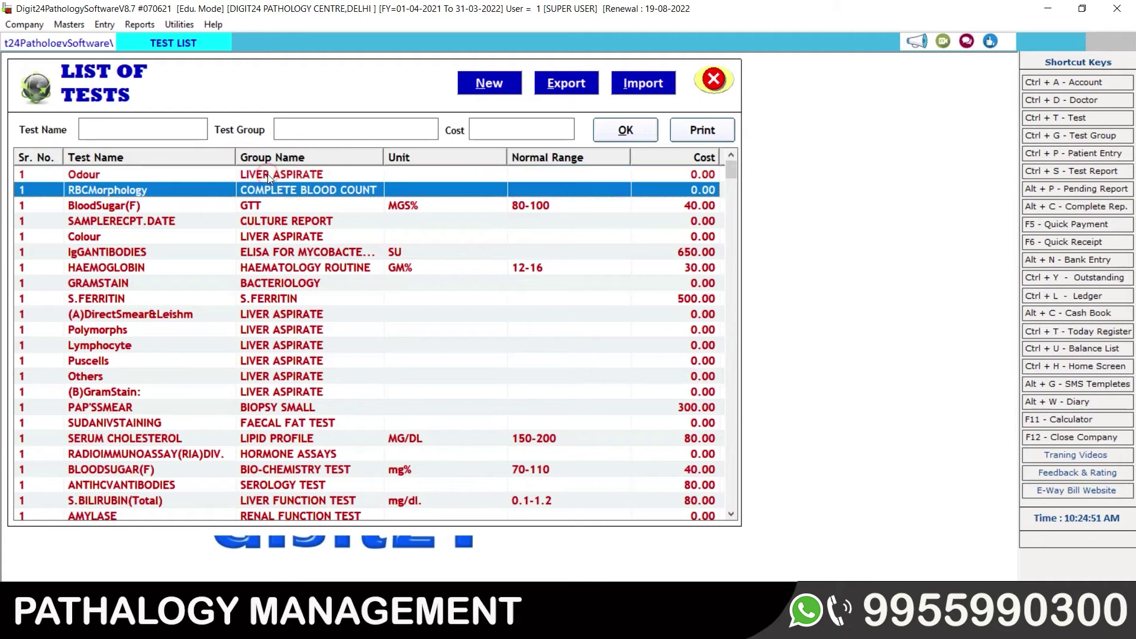
key("Down")
key("Down")
key("Down")
key("Down")
key("Down")
key("Down")
key("Down")
key("Down")
key("Down")
key("Down")
key("Down")
key("Down")
key("Down")
key("Down")
key("Down")
key("Down")
key("Down")
key("Down")
key("Down")
key("Down")
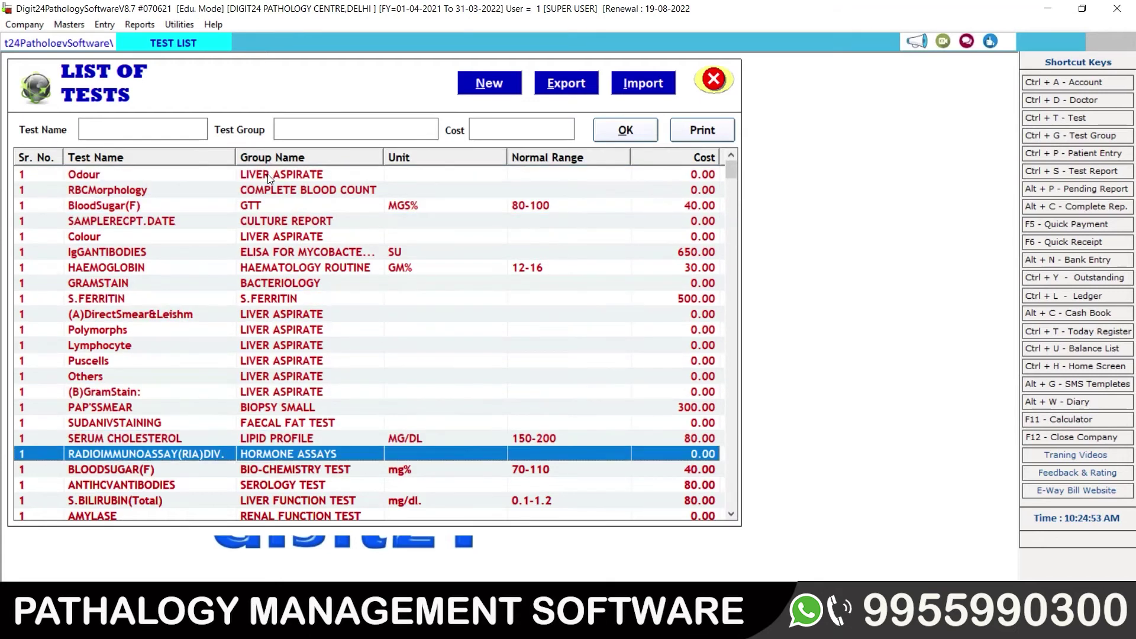
key("Down")
key("Down")
key("Down")
key("Down")
key("Down")
key("Down")
key("Down")
key("Down")
key("Down")
key("Down")
key("Down")
key("Down")
key("Down")
key("Down")
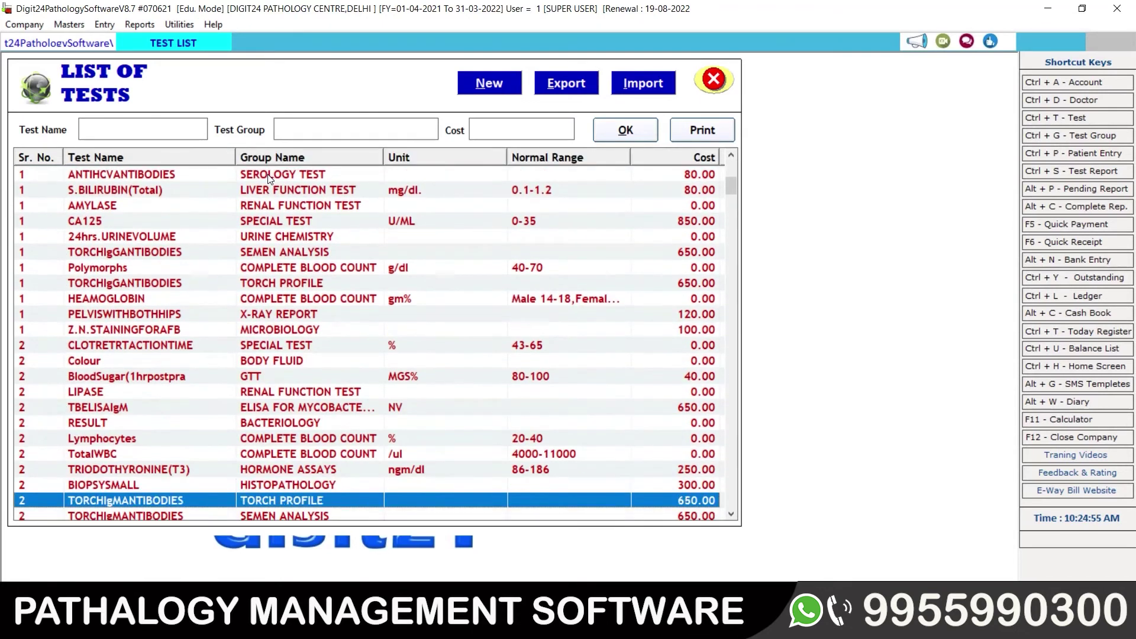
key("Down")
key("Down")
key("Down")
key("Down")
key("Down")
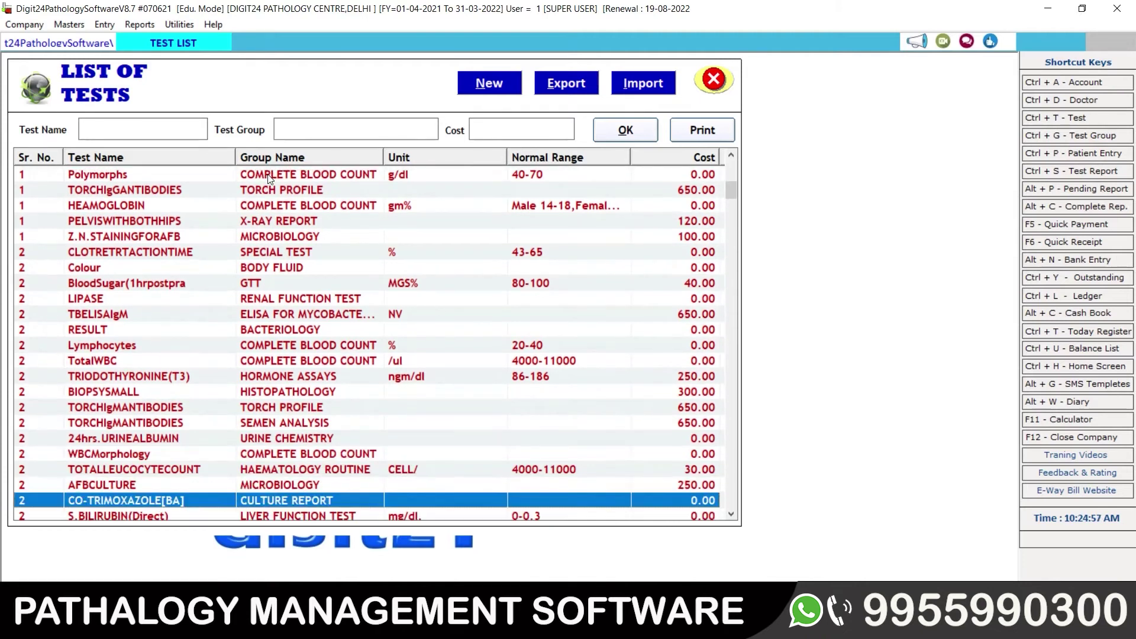
left_click(70, 24)
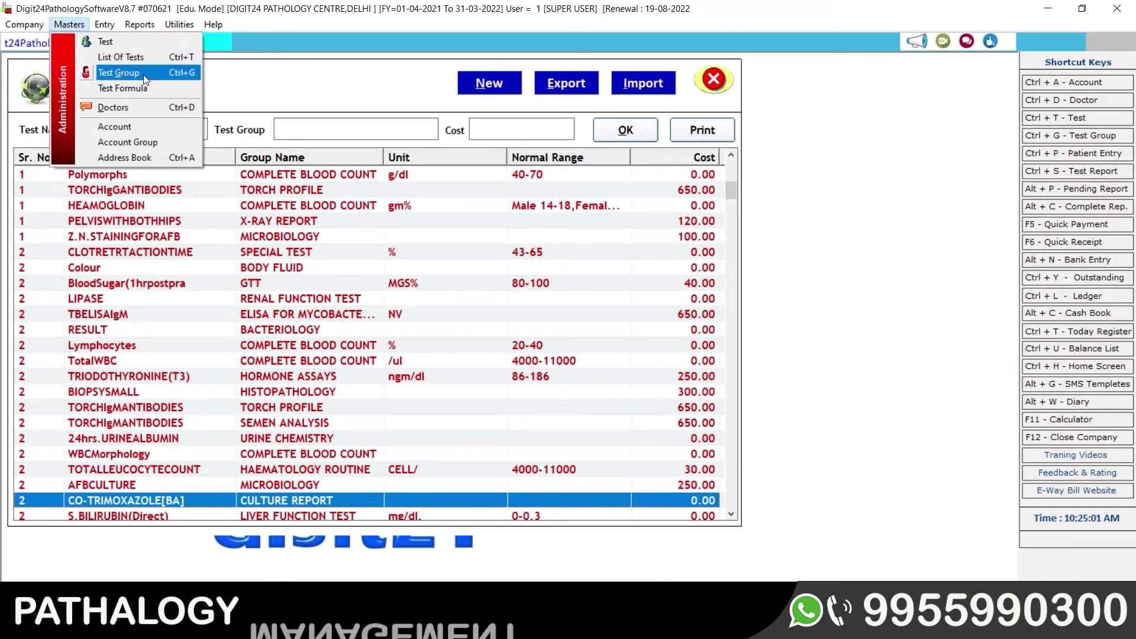
left_click(122, 73)
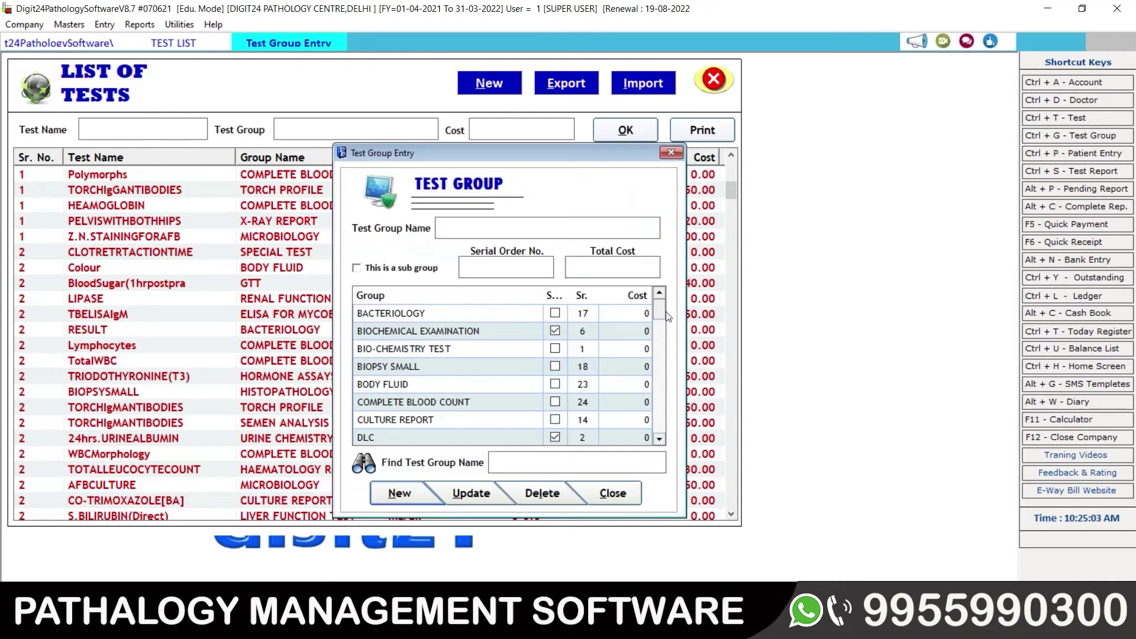
mouse_move(663, 310)
left_mouse_down()
mouse_move(658, 429)
mouse_move(653, 312)
left_mouse_up()
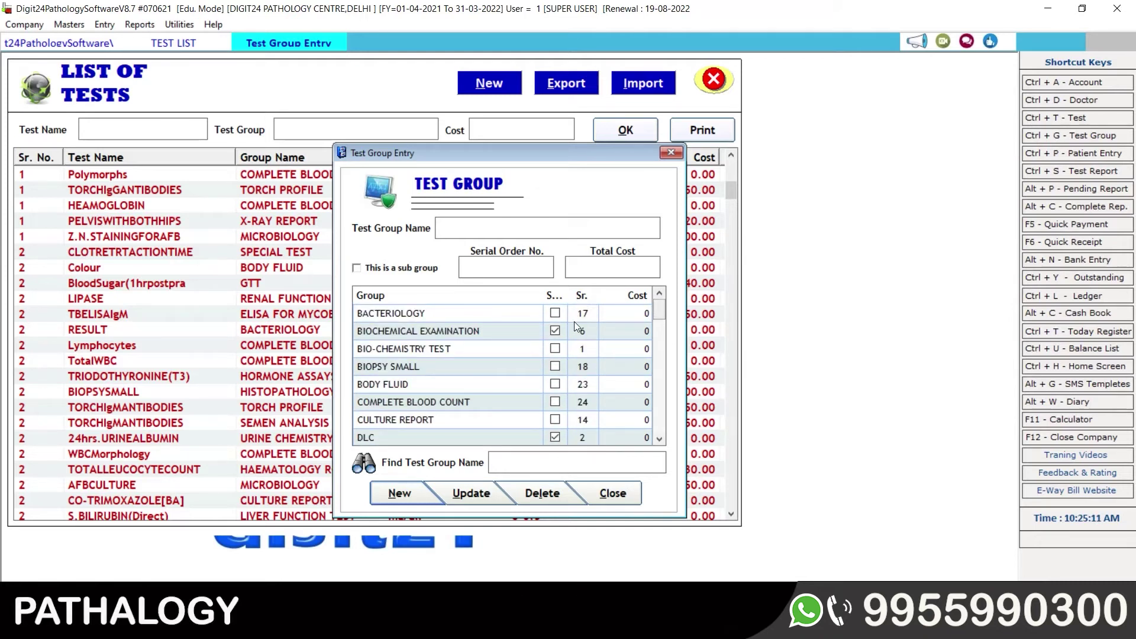
left_click(490, 330)
left_click(489, 328)
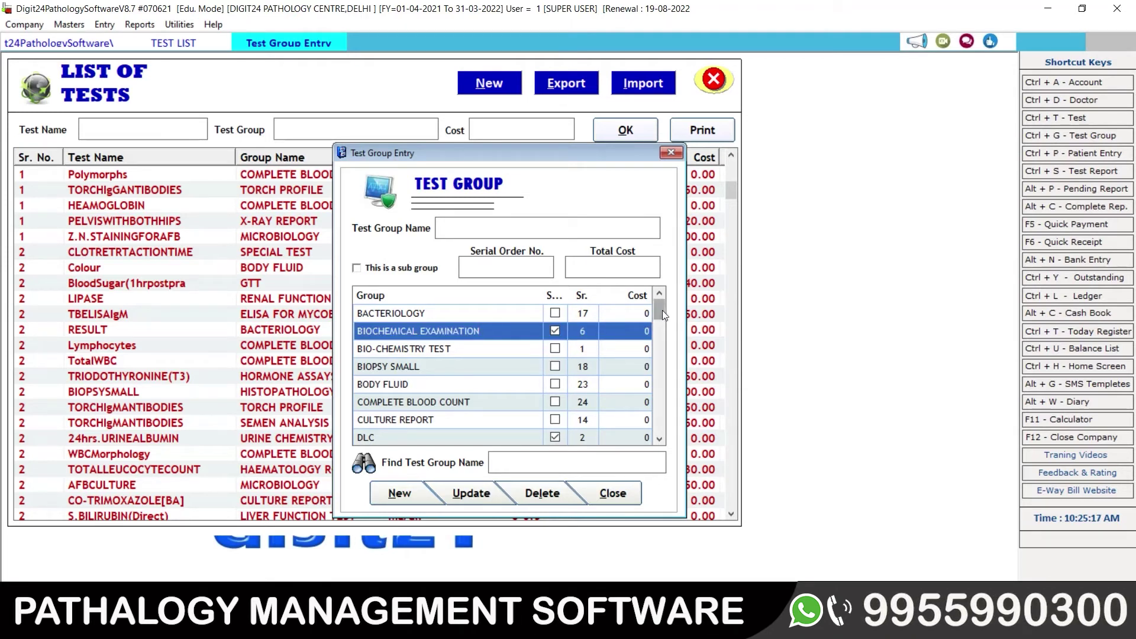
mouse_move(662, 310)
left_mouse_down()
mouse_move(660, 429)
mouse_move(656, 318)
left_mouse_up()
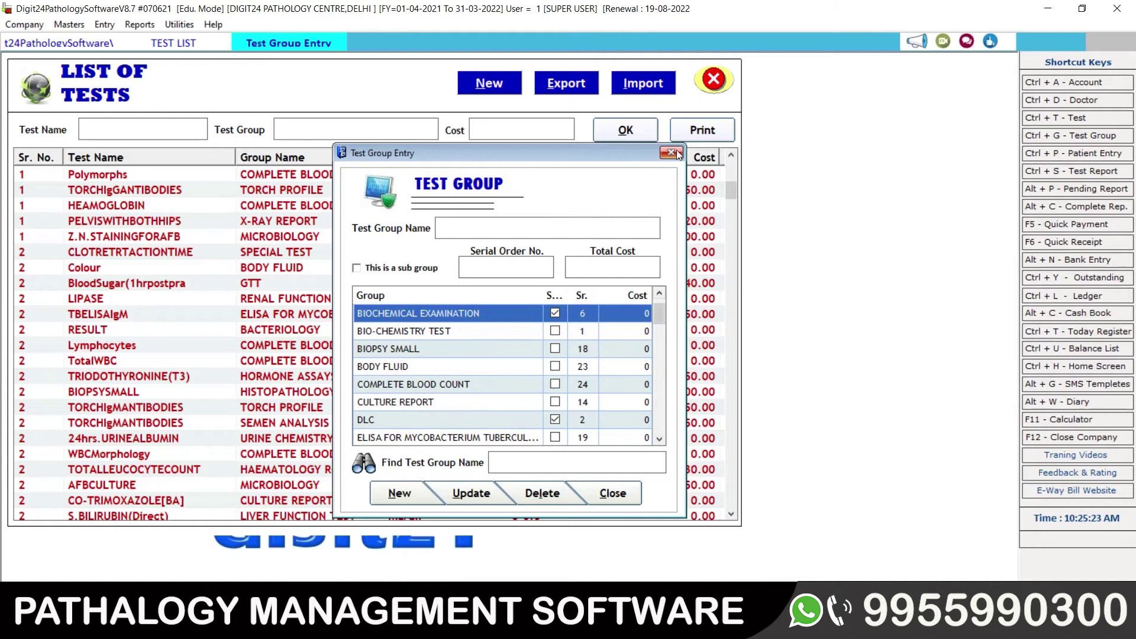
left_click(674, 152)
left_click(122, 172)
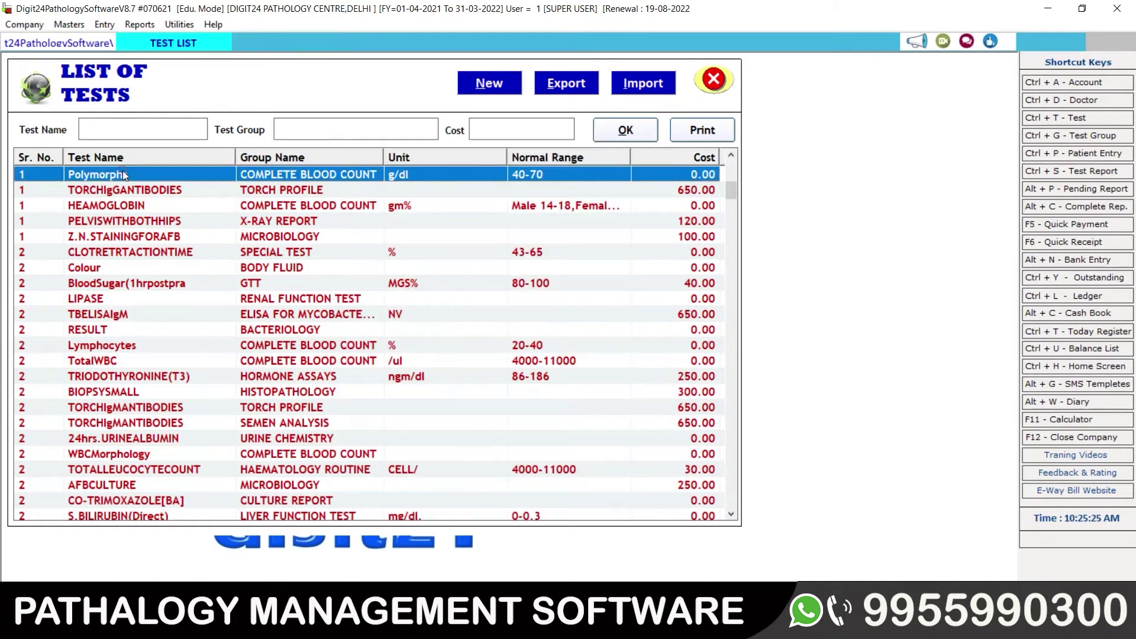
left_click(155, 129)
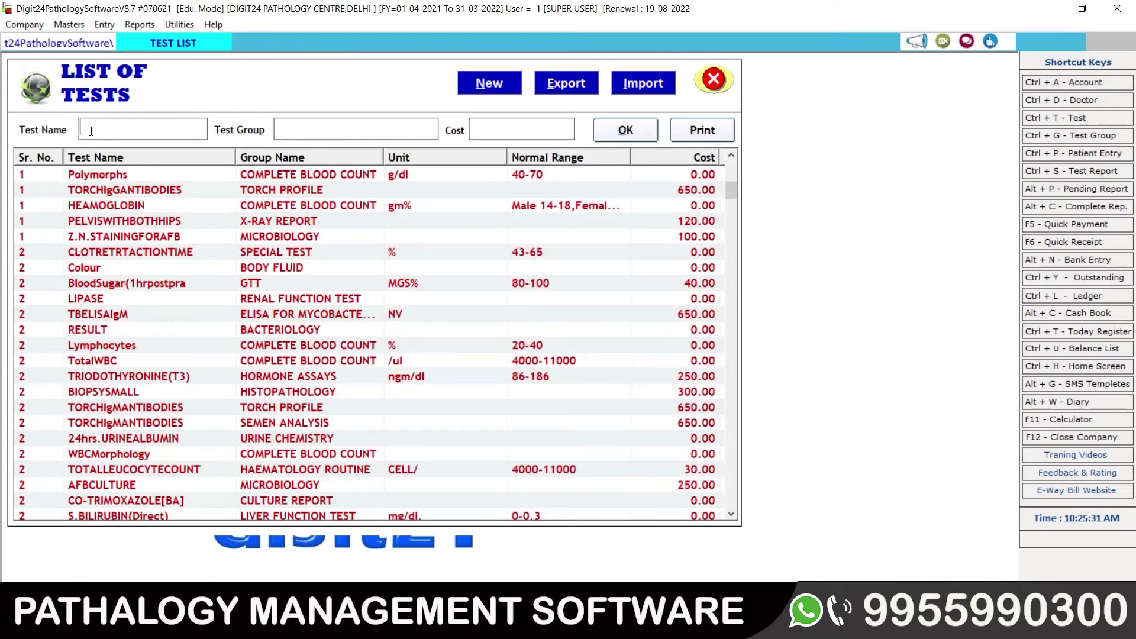
left_click(129, 126)
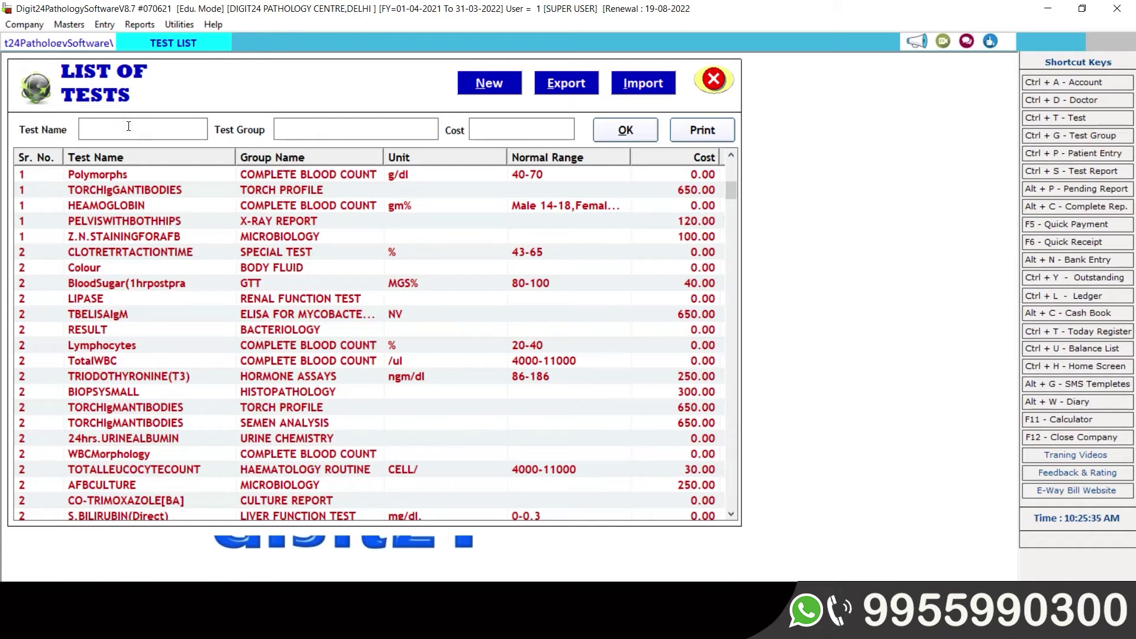
type("lip")
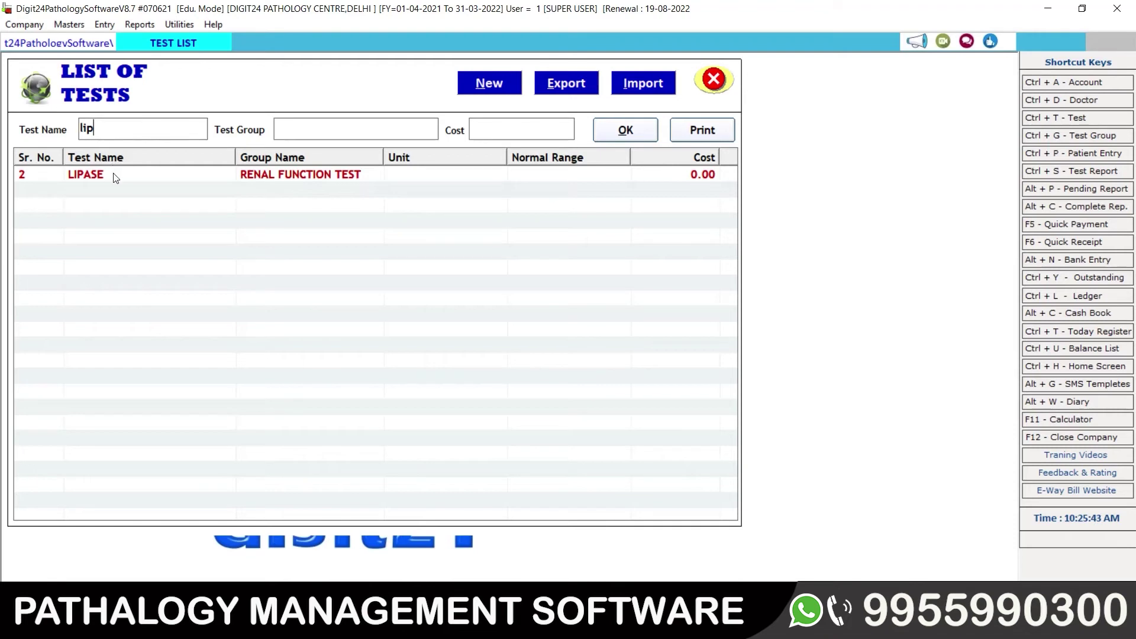
key("BackSpace")
key("BackSpace")
key("BackSpace")
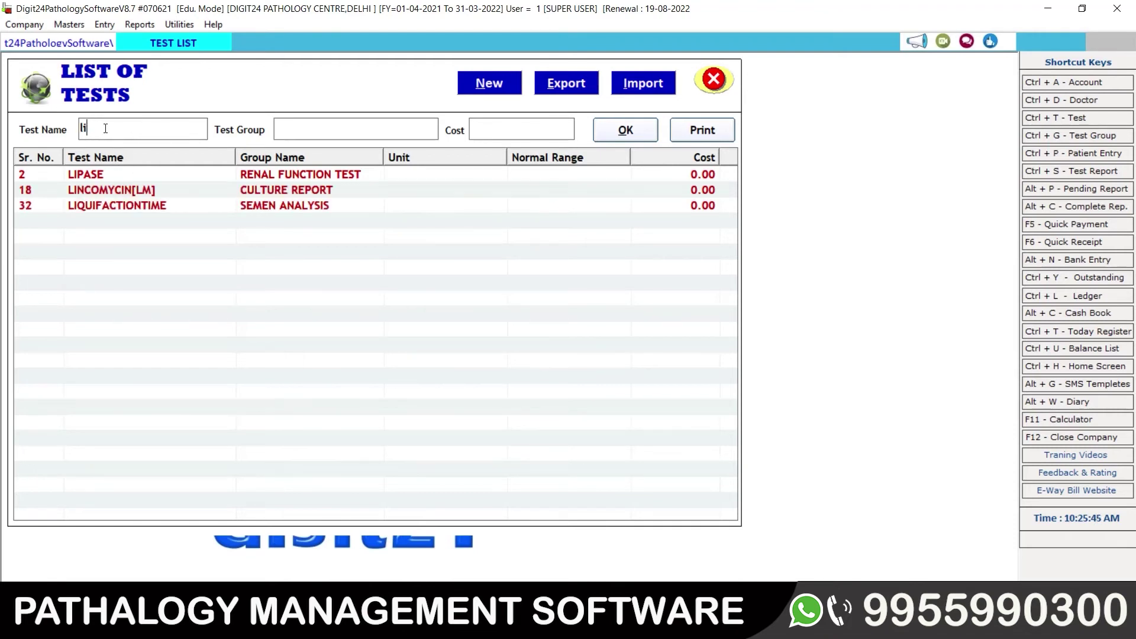
left_click(327, 129)
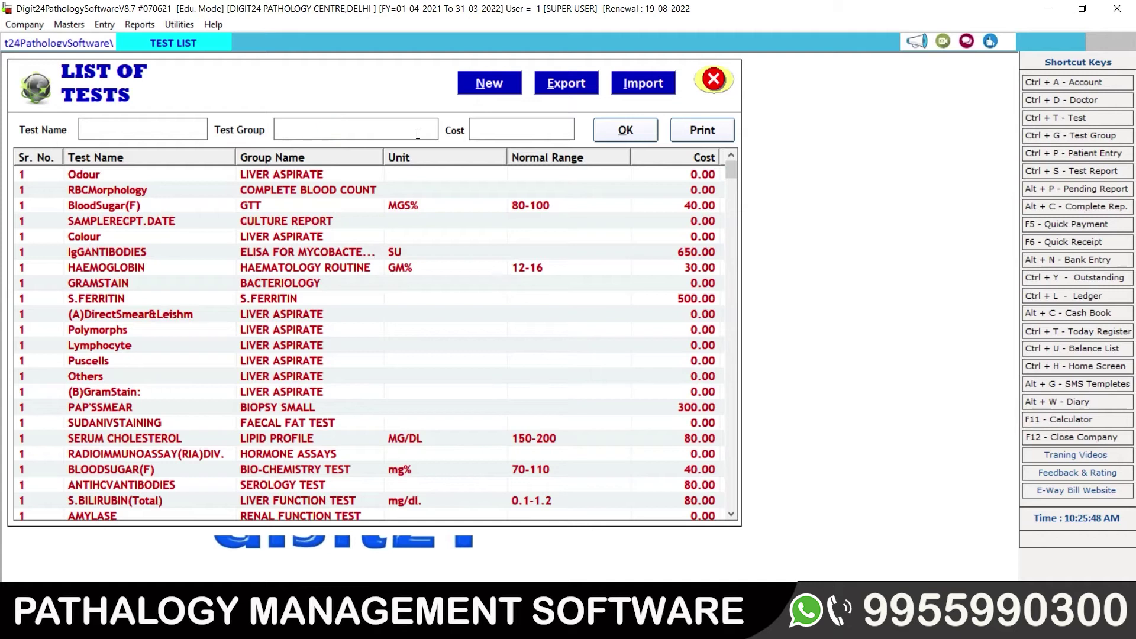
left_click(517, 130)
type("1")
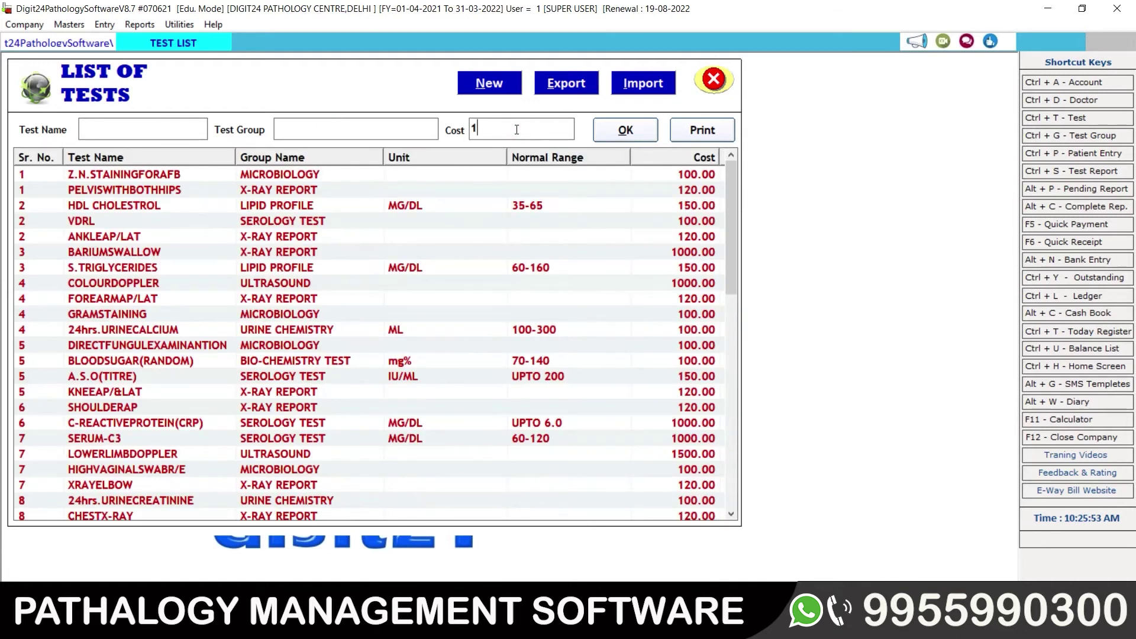
type("00")
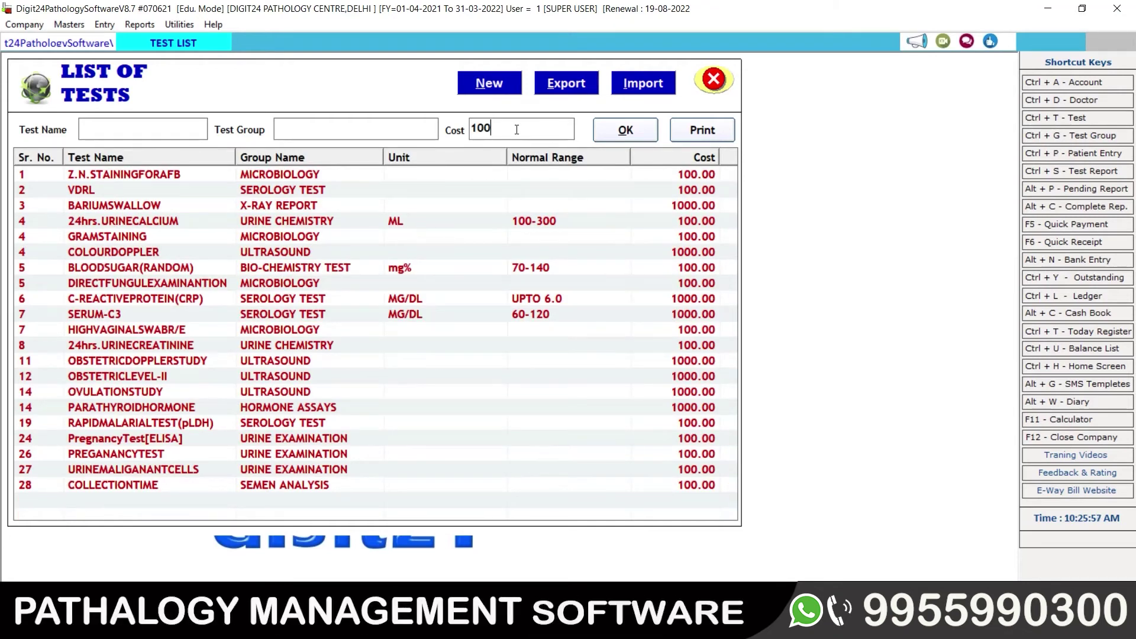
type("0")
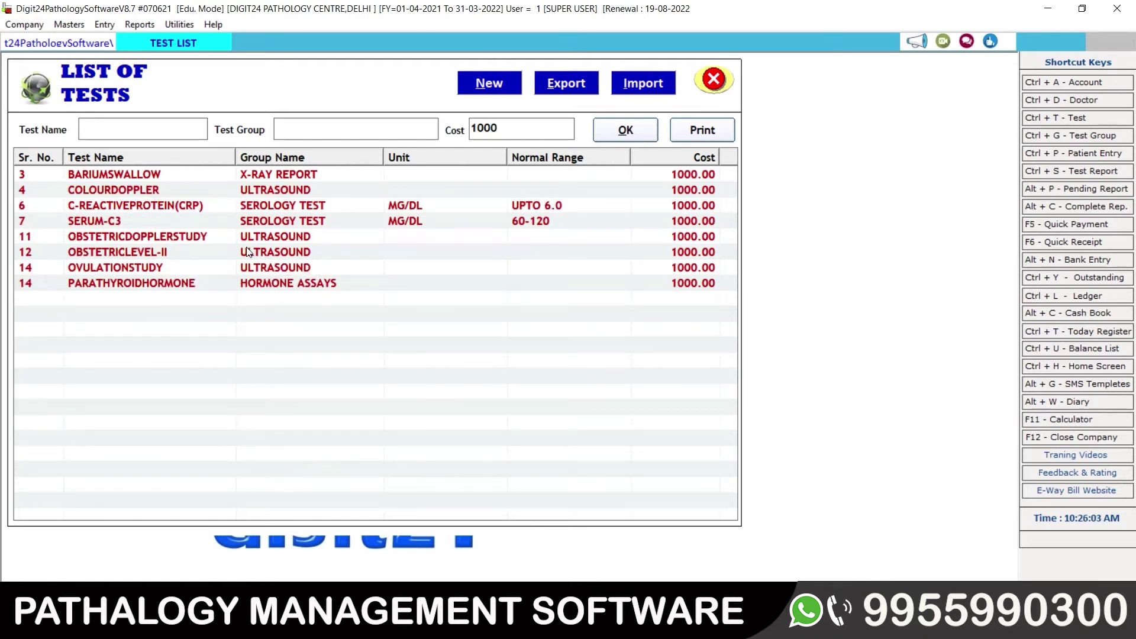
key("BackSpace")
key("BackSpace")
key("BackSpace")
key("BackSpace")
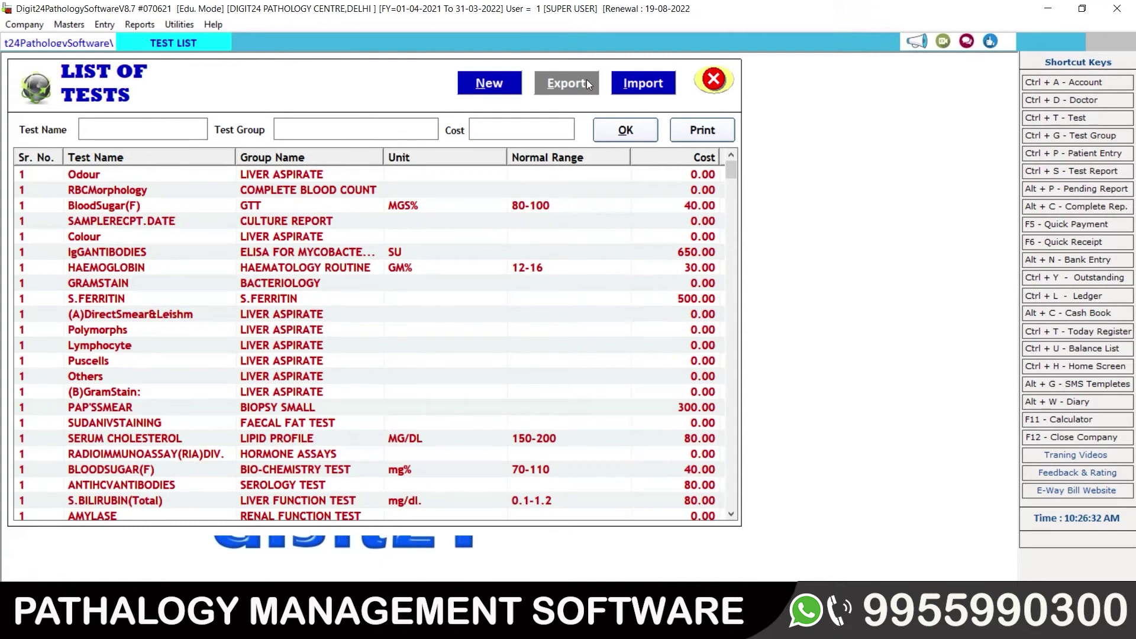
Step: Reopen the List of Tests, filter by 'ldl', open LDL CHOLESTROL, then close both windows
left_click(713, 79)
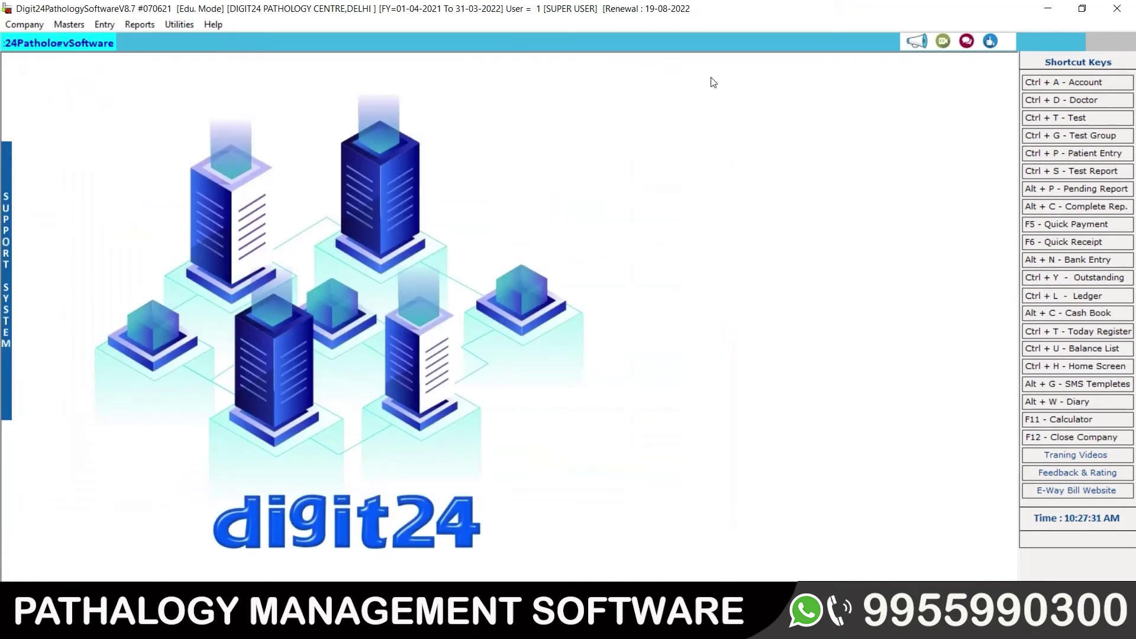
left_click(61, 26)
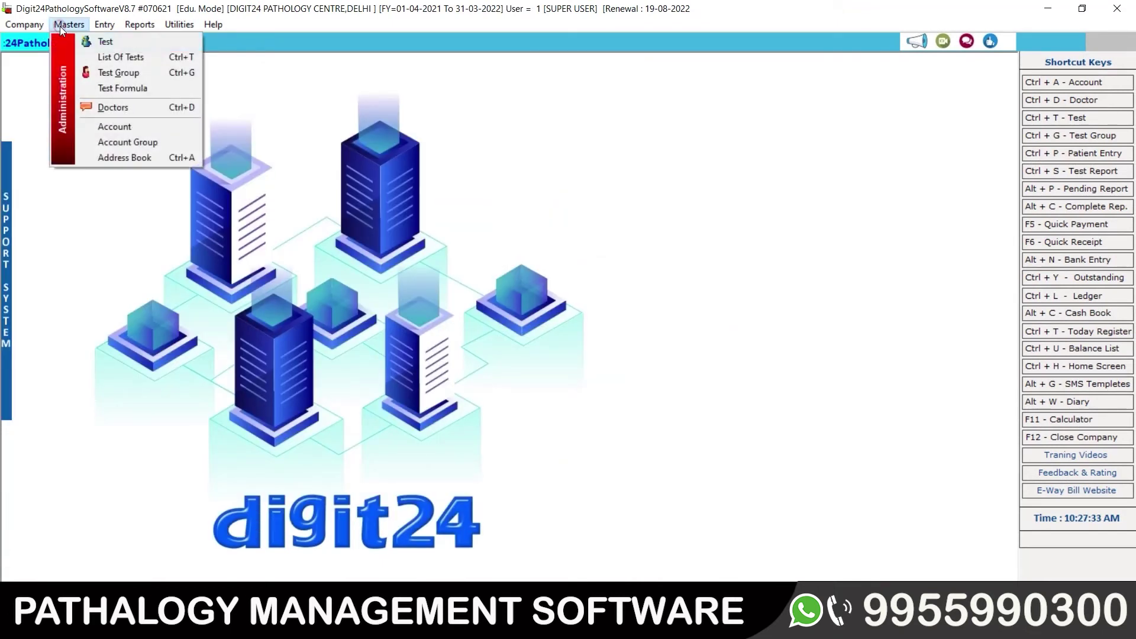
left_click(122, 56)
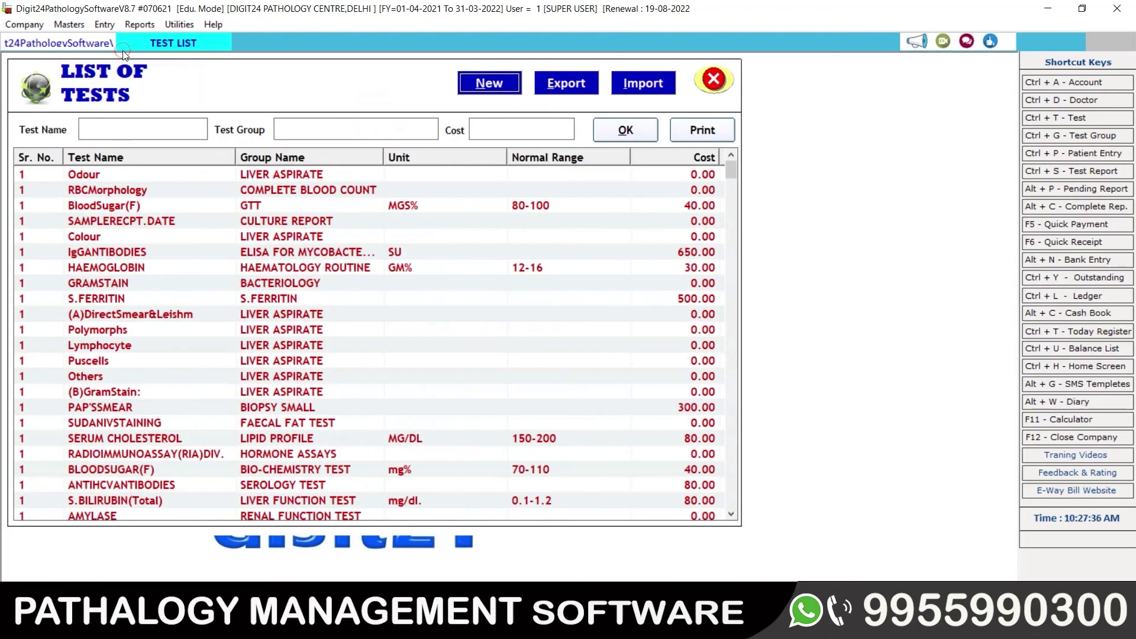
left_click(140, 127)
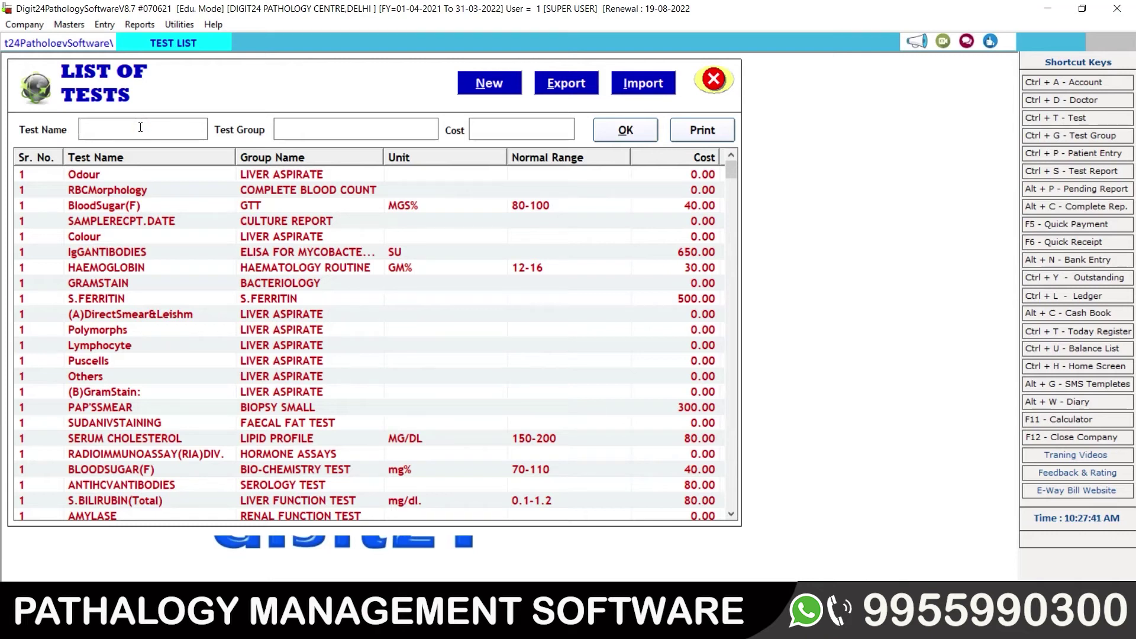
type("ldl")
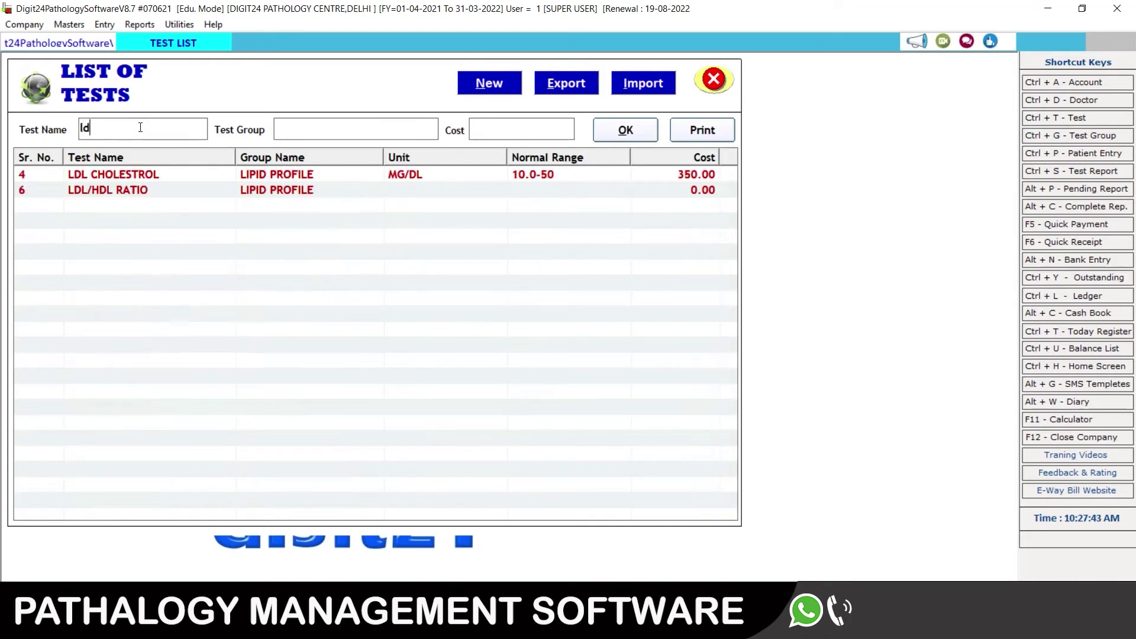
left_click(132, 177)
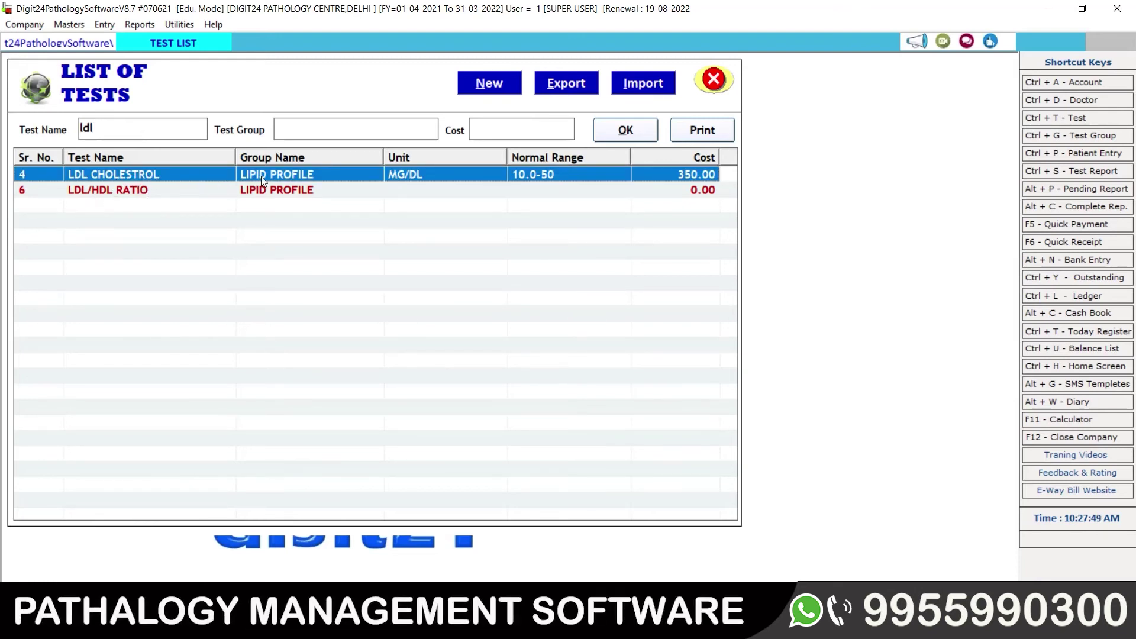
double_click(174, 173)
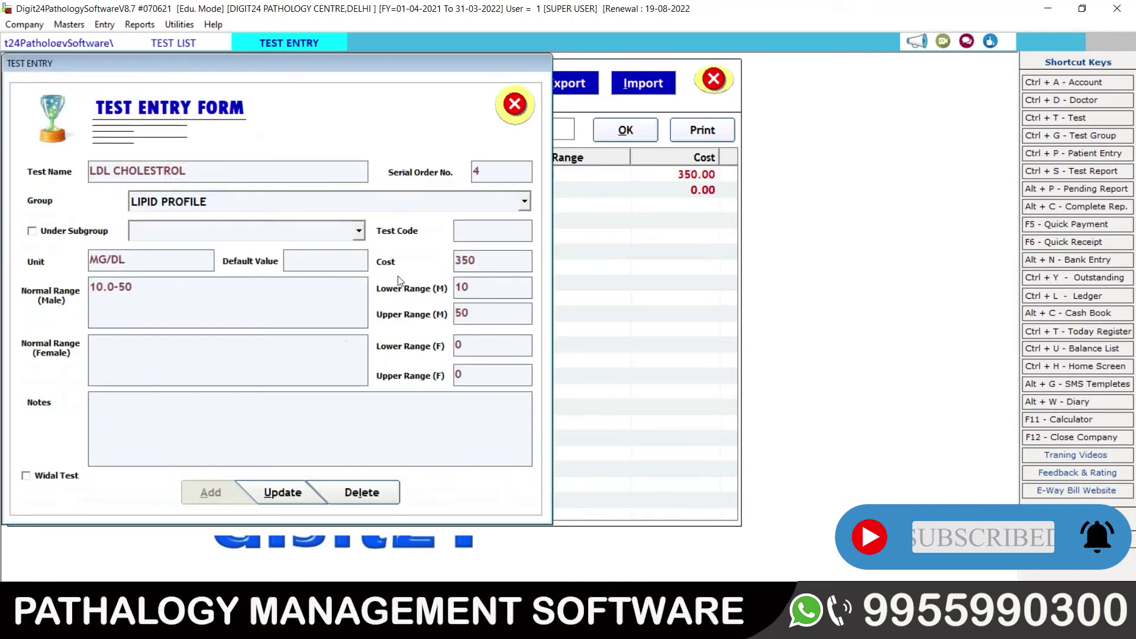
left_click(721, 84)
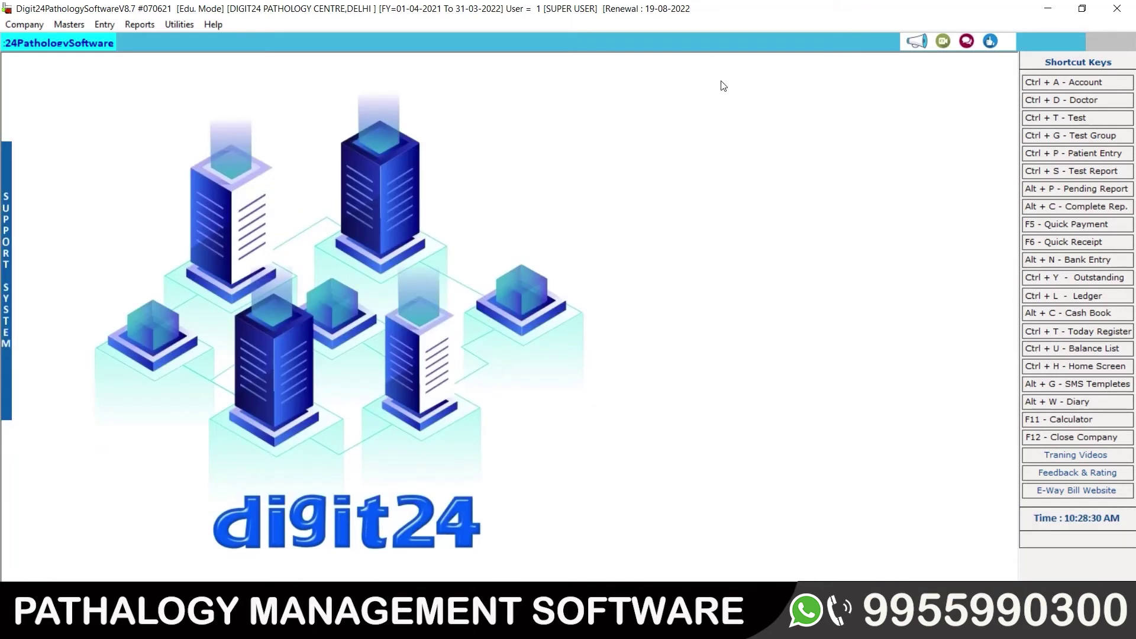
Step: Search the List of Tests for group 'kidn', clear the filter, then open Test Group entry
left_click(74, 24)
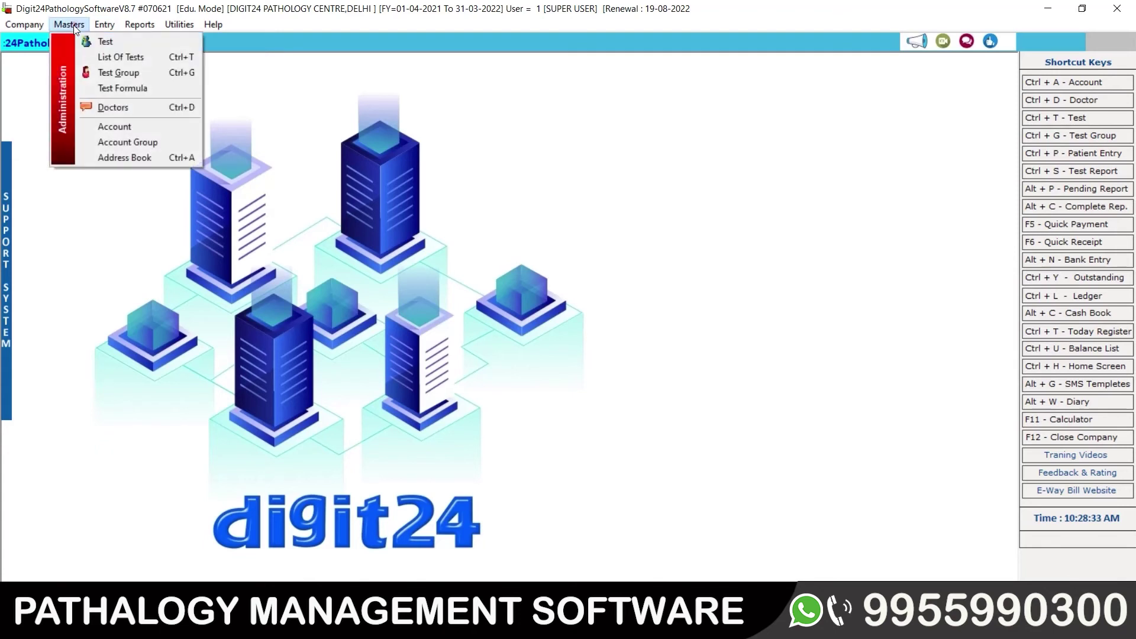
left_click(117, 59)
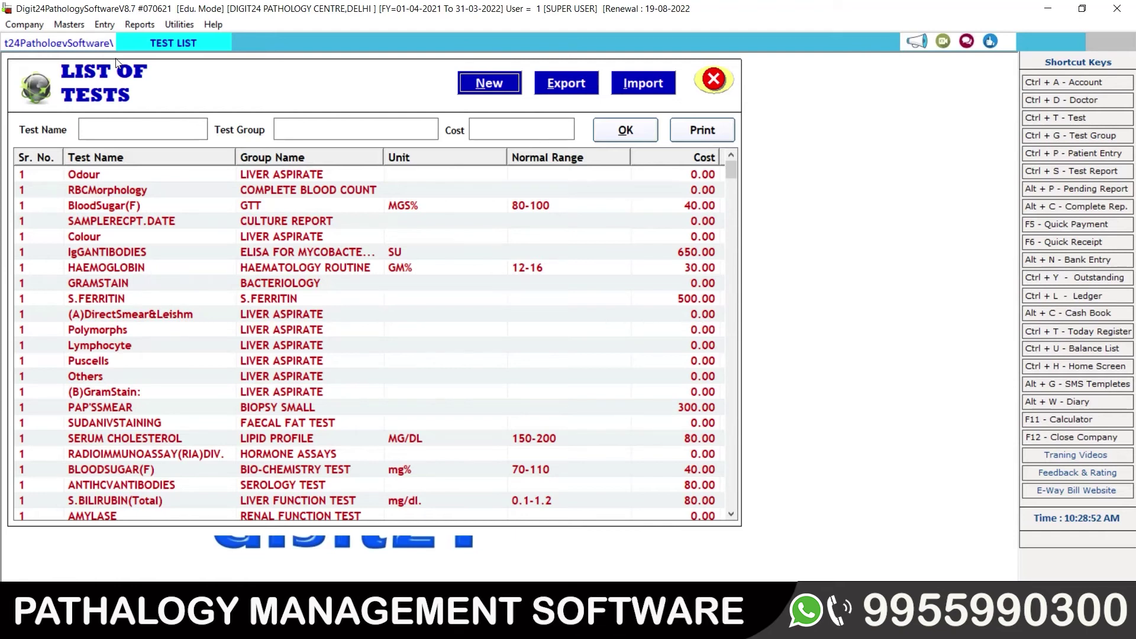
left_click(338, 126)
type("kidn")
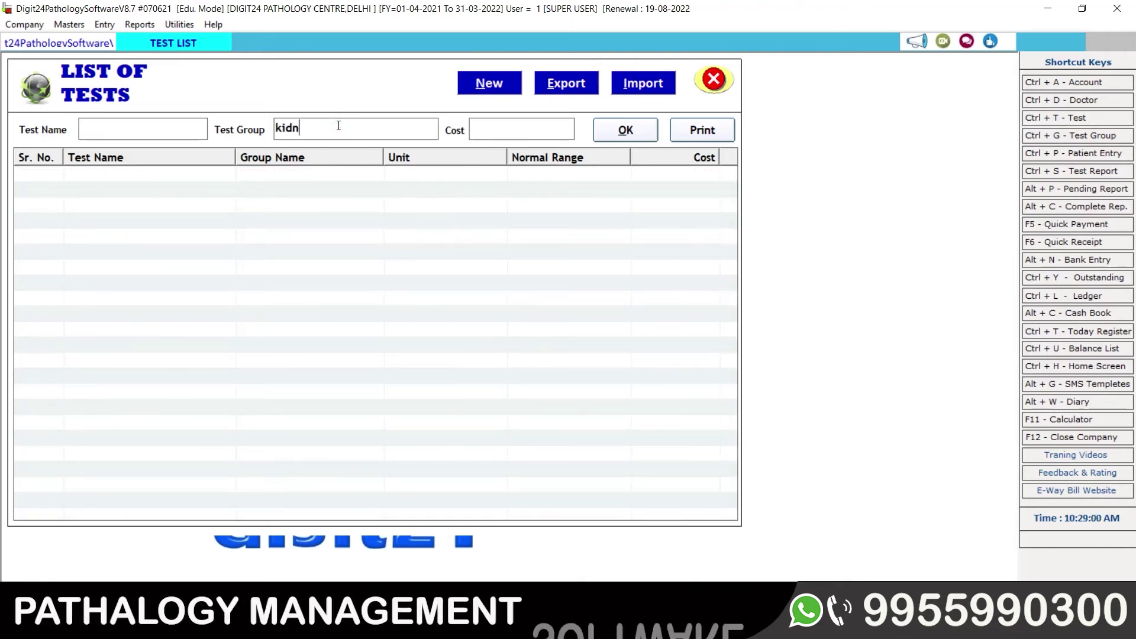
key("BackSpace")
key("BackSpace")
key("BackSpace")
key("BackSpace")
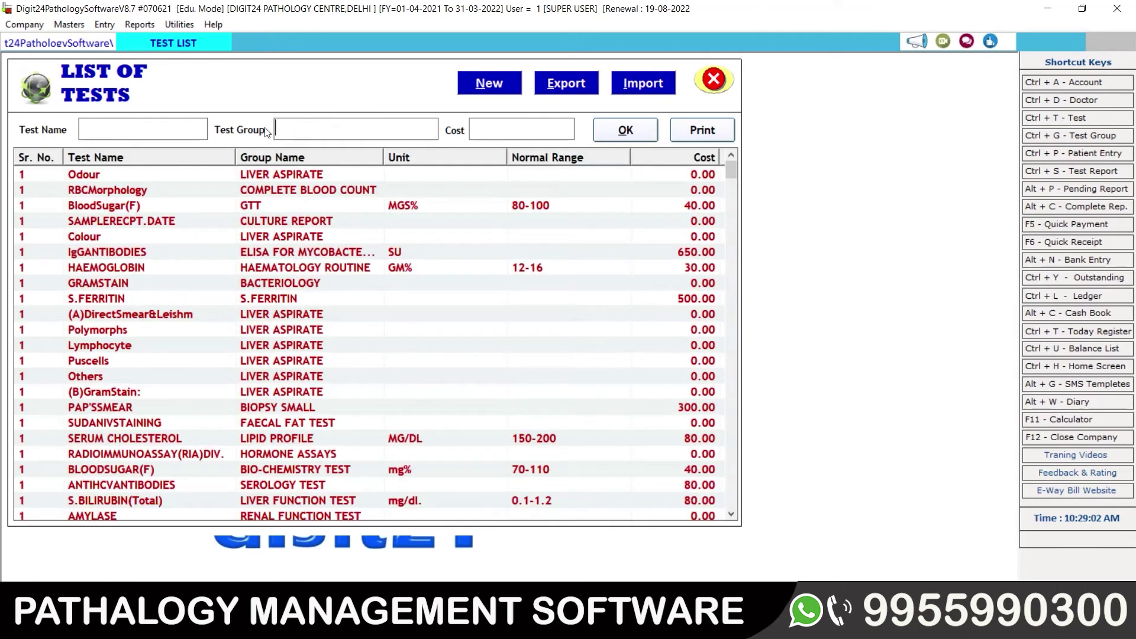
left_click(68, 24)
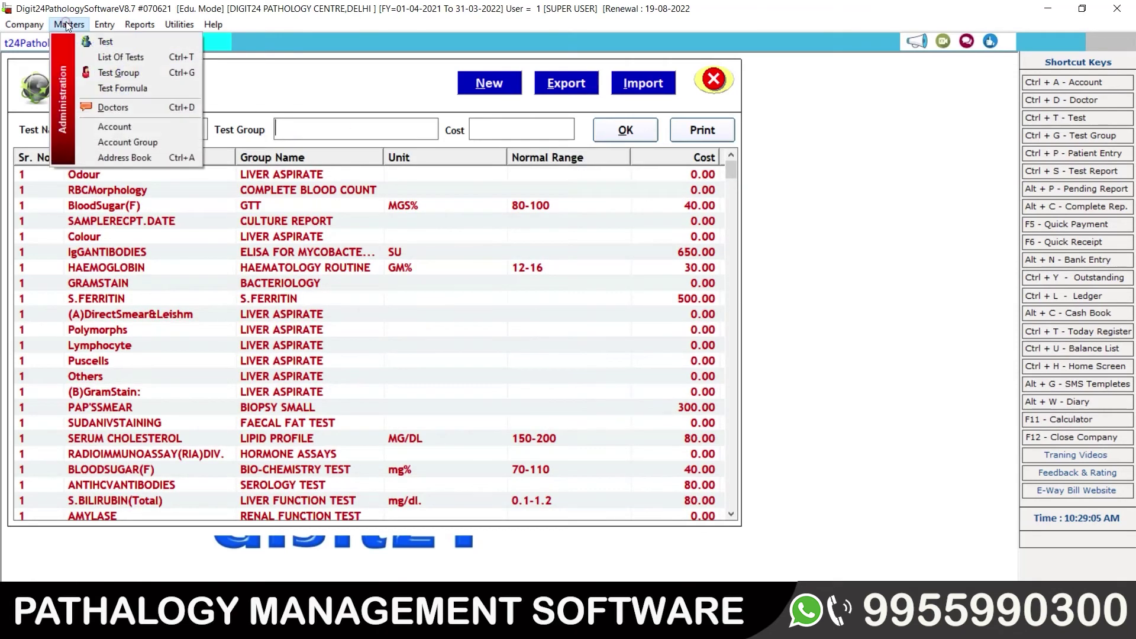
left_click(123, 71)
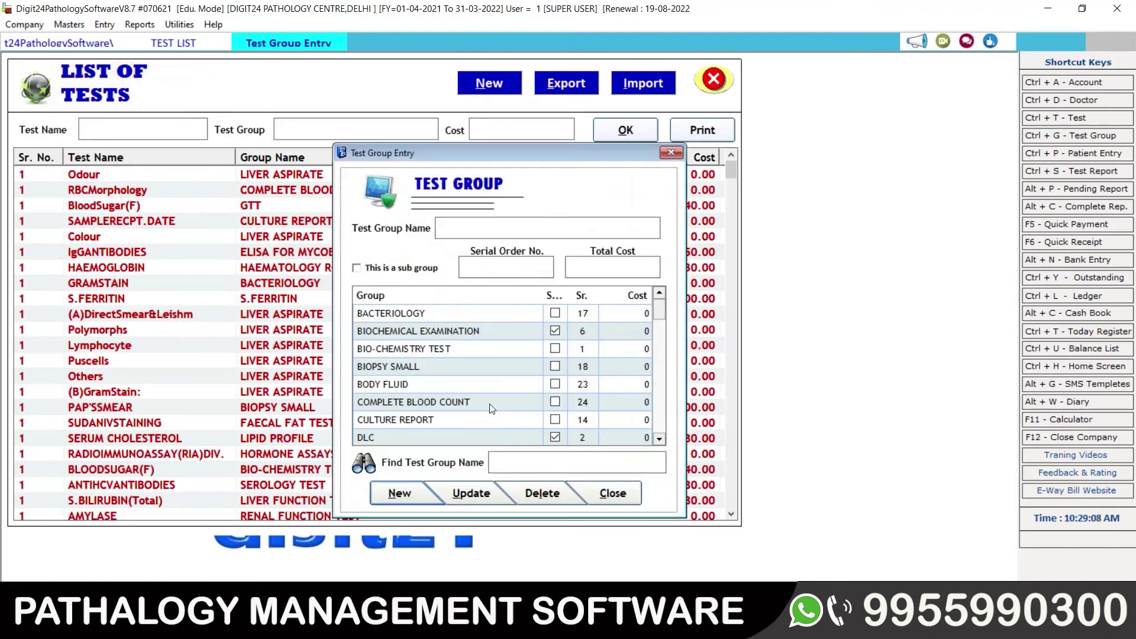
Step: Create test group KIDNEY FUNCTION TEST with serial order 19 and total cost 2500
left_click(396, 496)
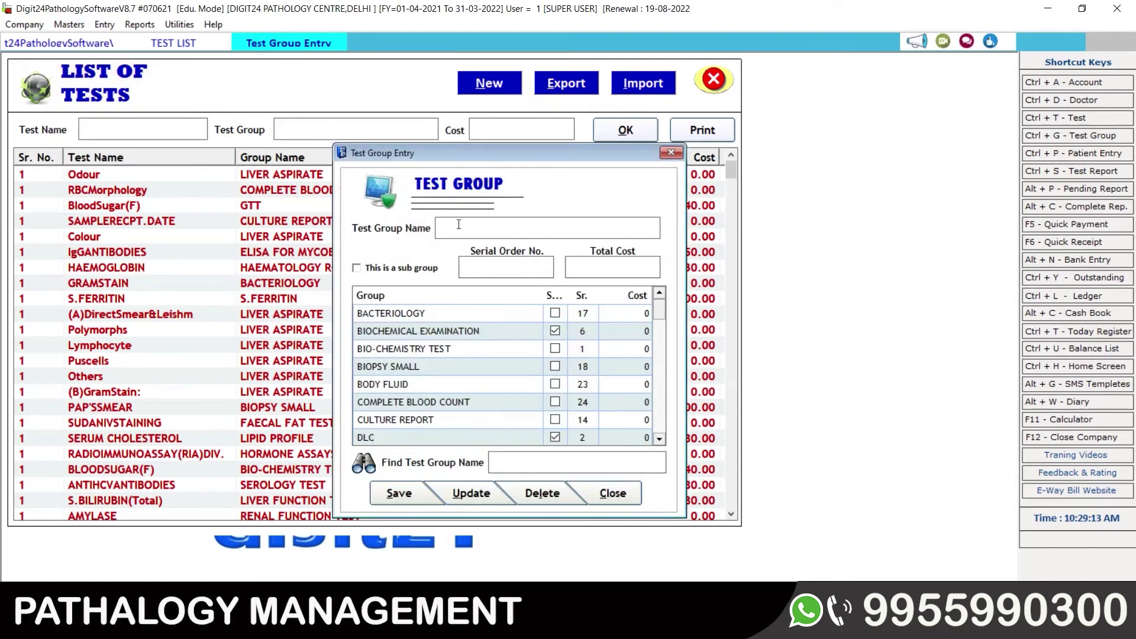
type("KIDNE")
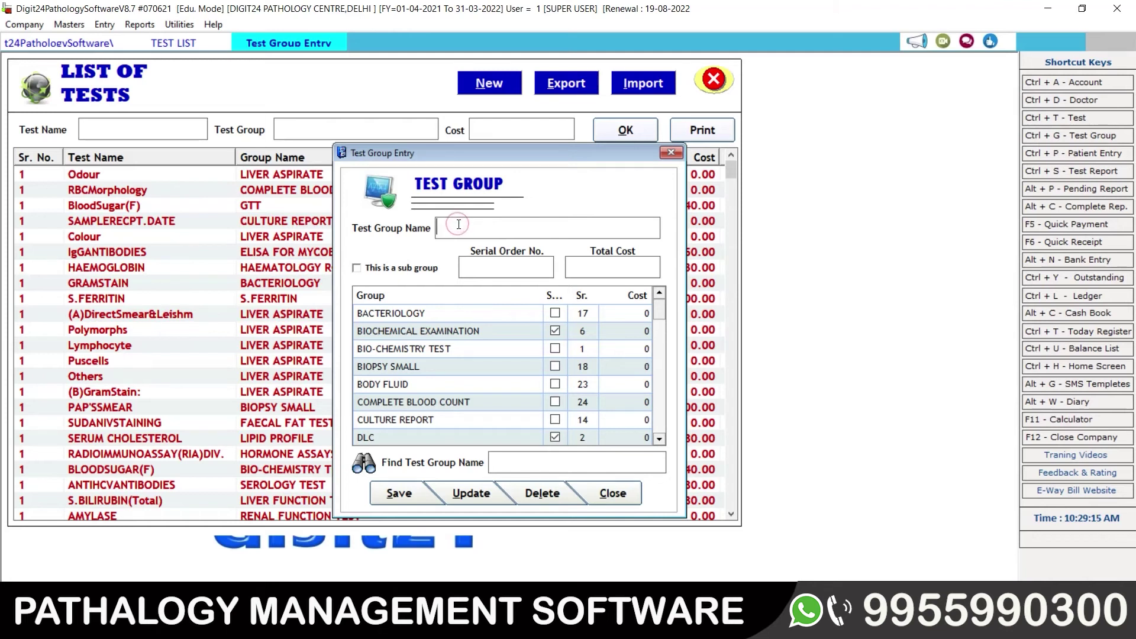
type("Y FUNCTION TEST")
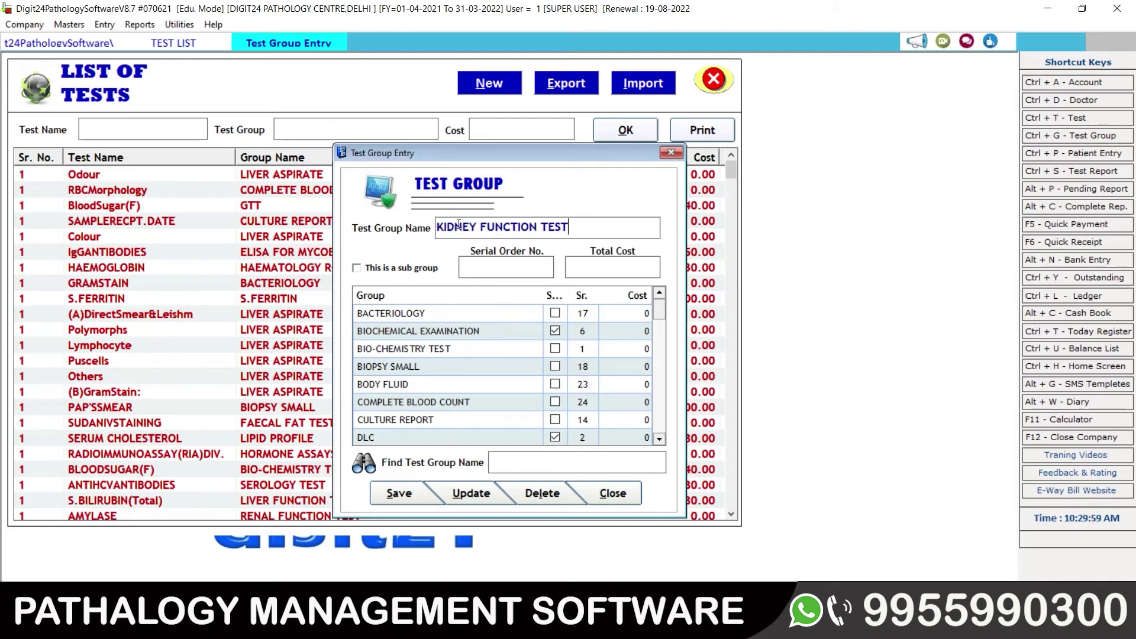
key("Return")
left_click(487, 269)
type("19")
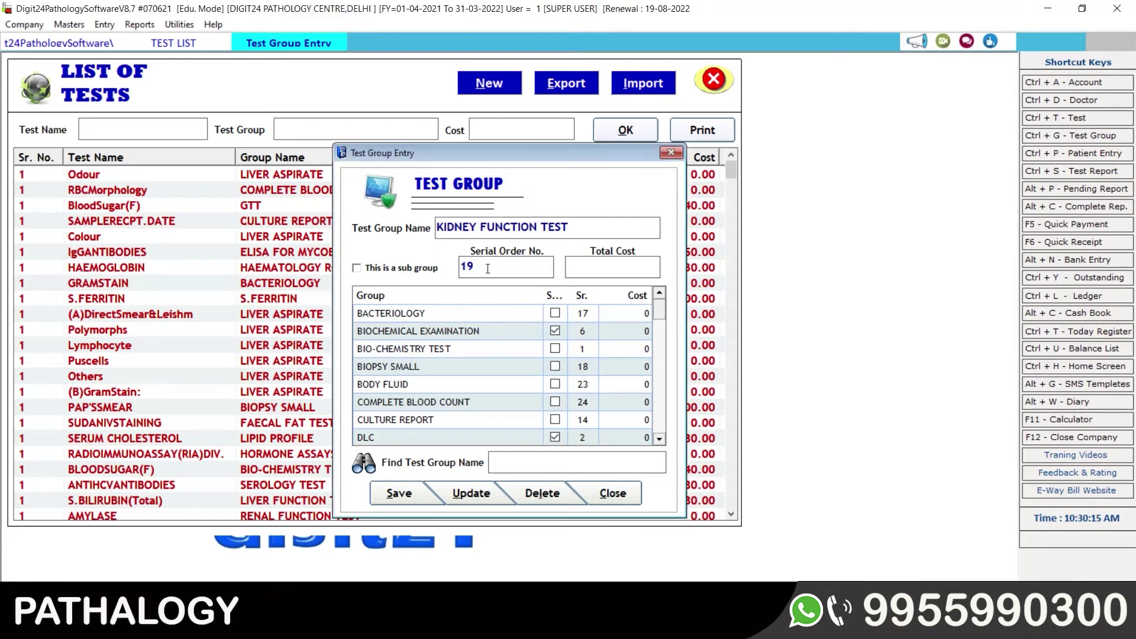
key("Tab")
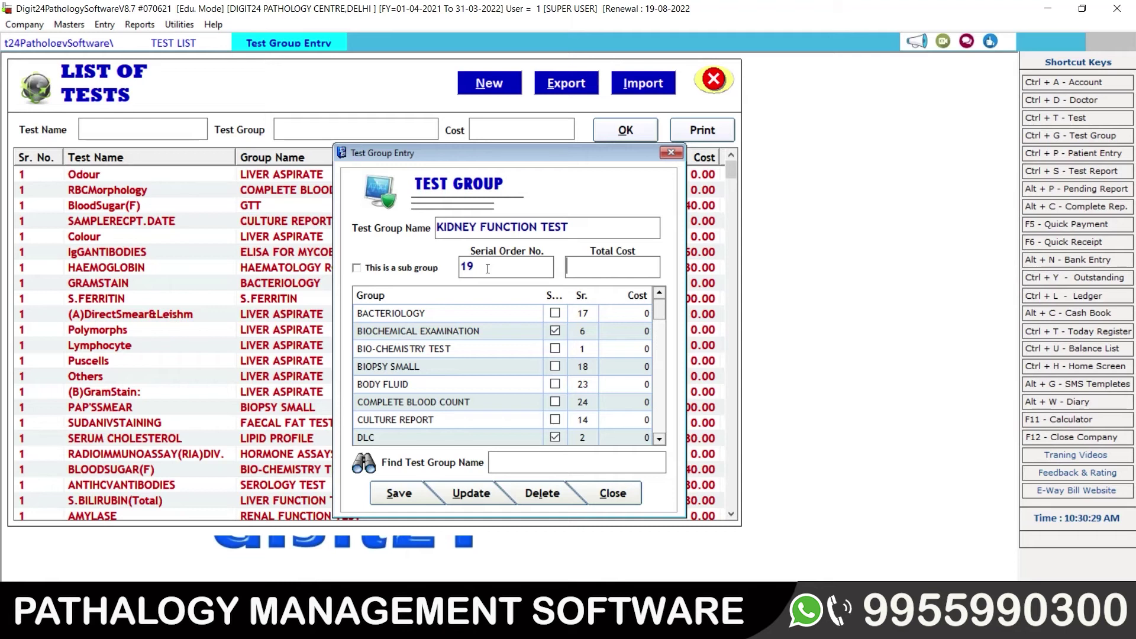
type("25")
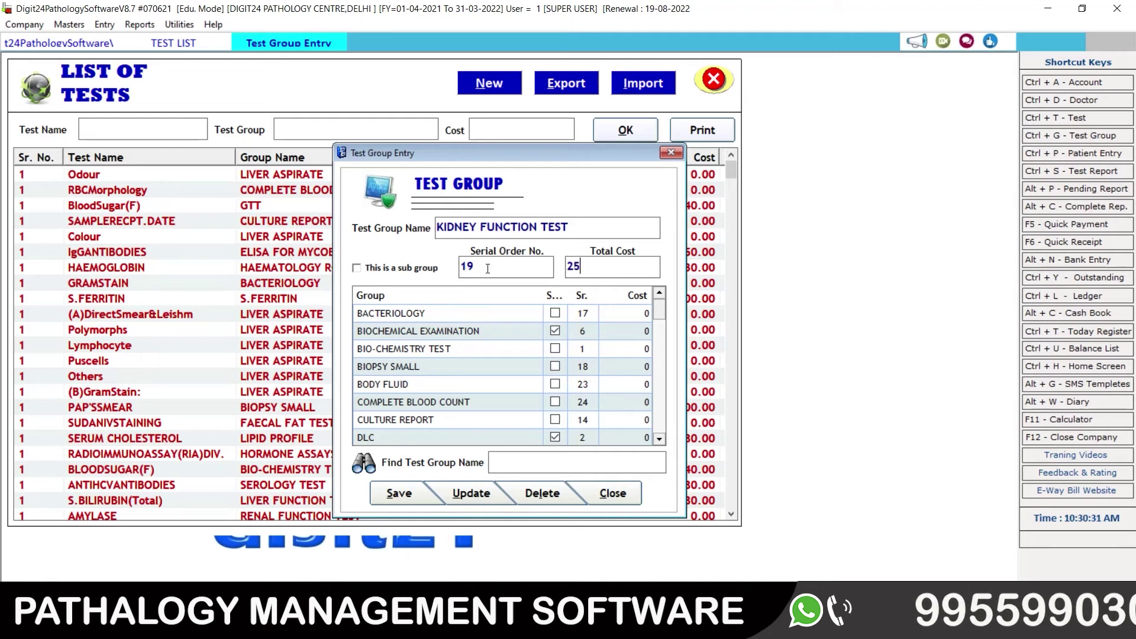
type("00")
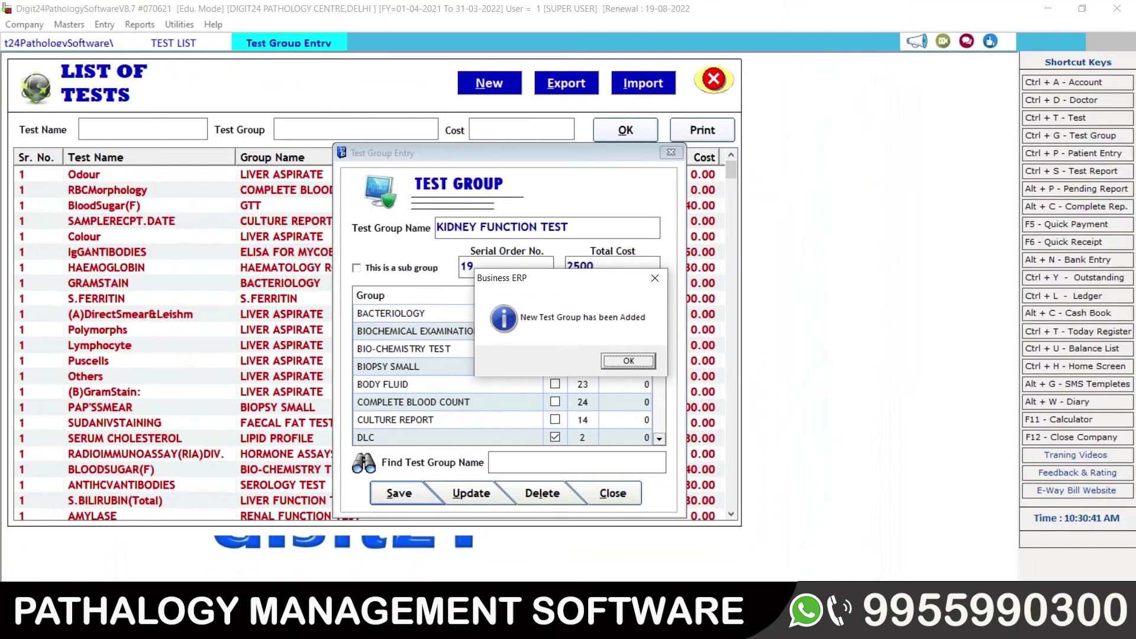
left_click(626, 360)
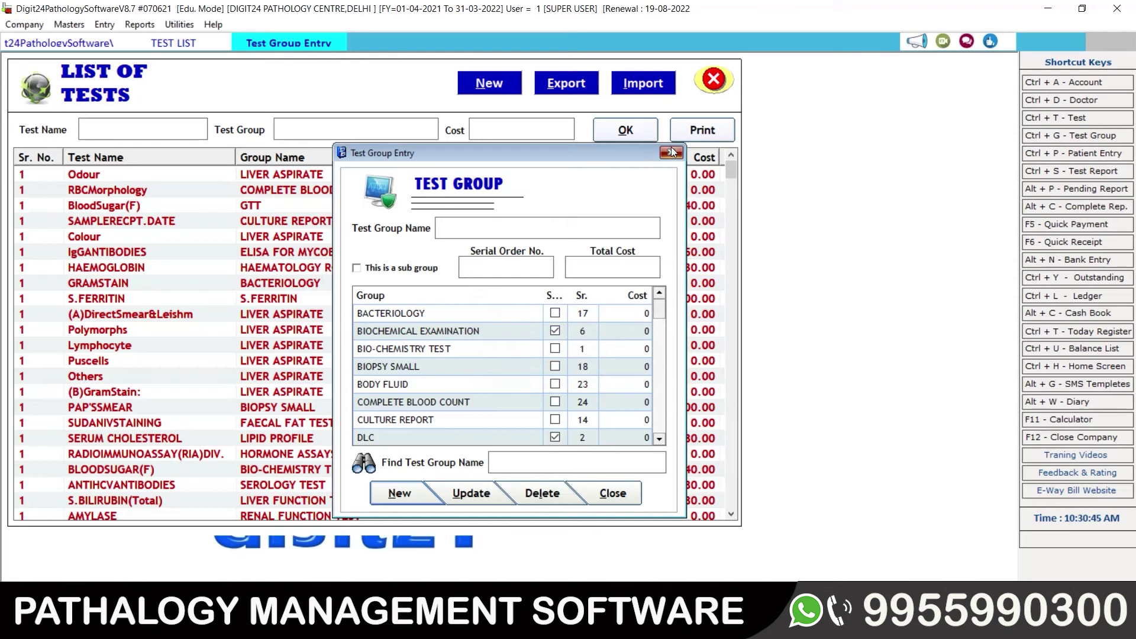
Step: Close Test Group Entry and start a new test from the List of Tests
left_click(672, 152)
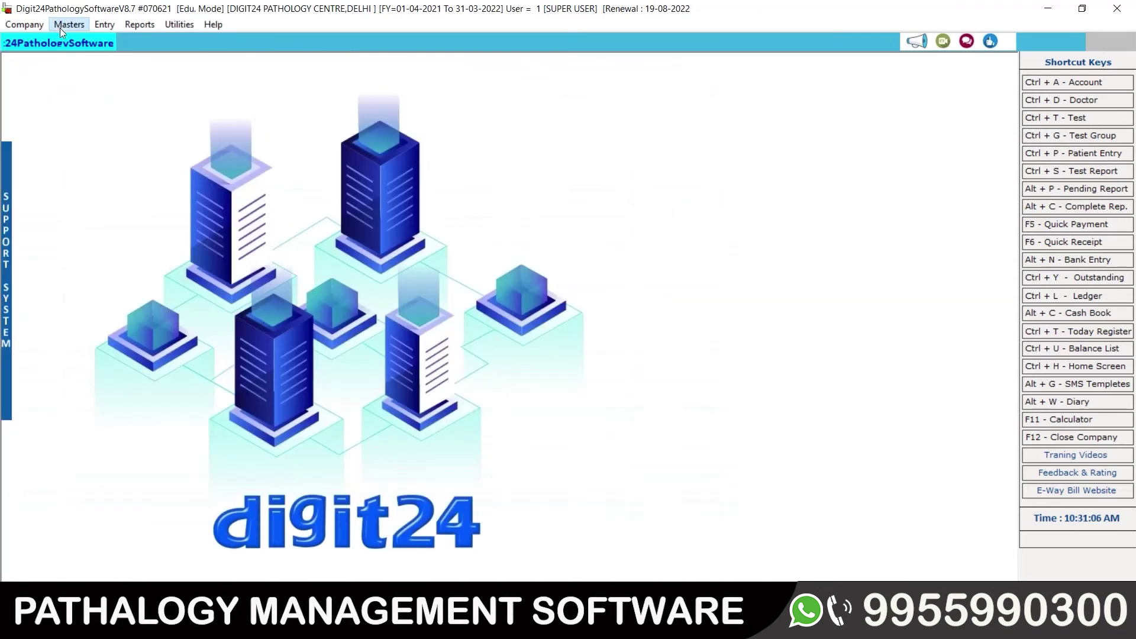
left_click(59, 27)
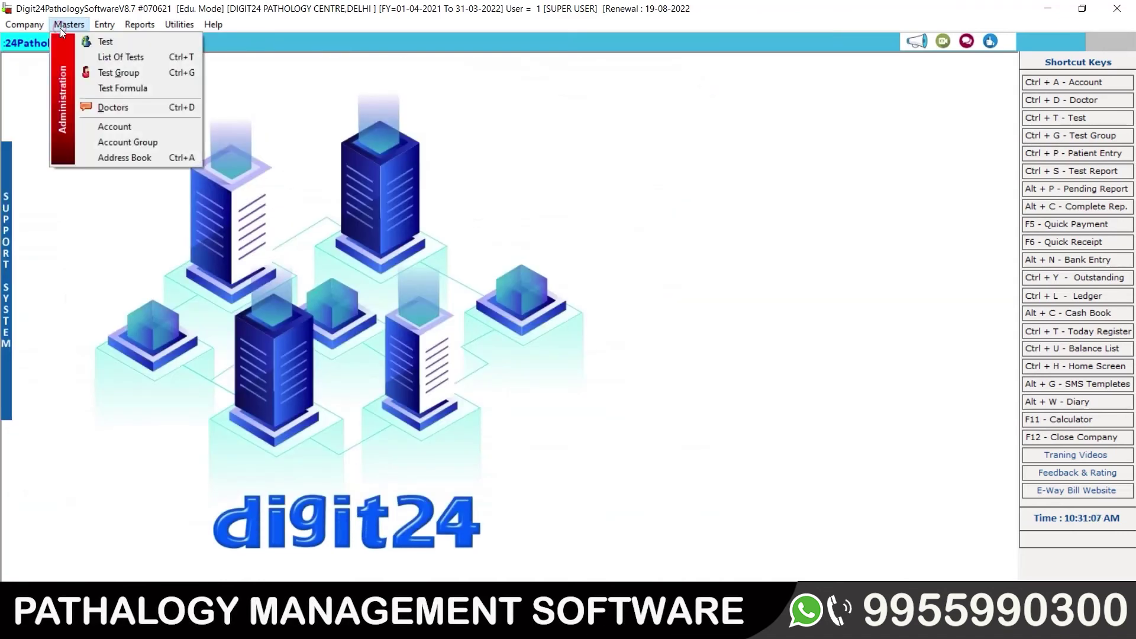
left_click(105, 58)
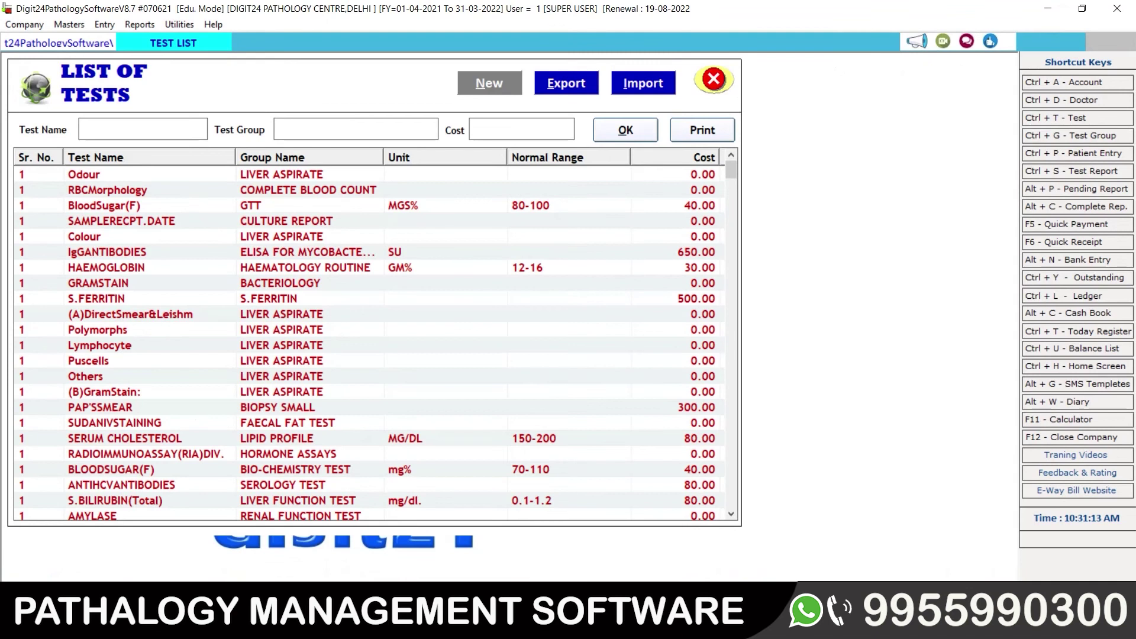
left_click(489, 83)
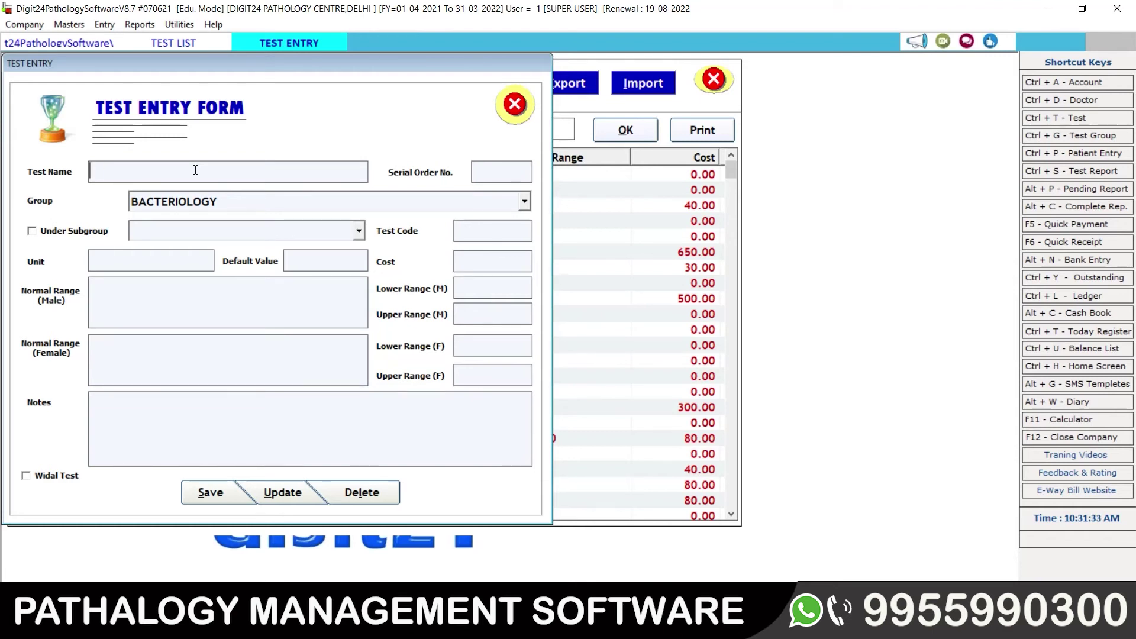
Step: Name the new test SERUM UREA and assign it to the KIDNEY FUNCTION TEST group
type("SERUM UREA")
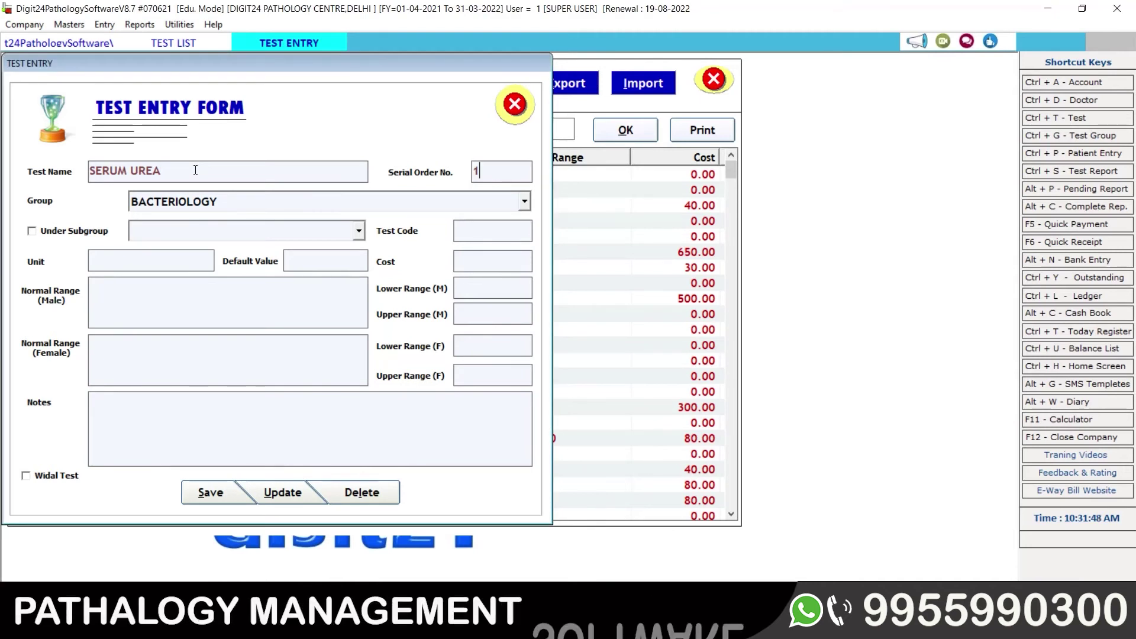
key("Return")
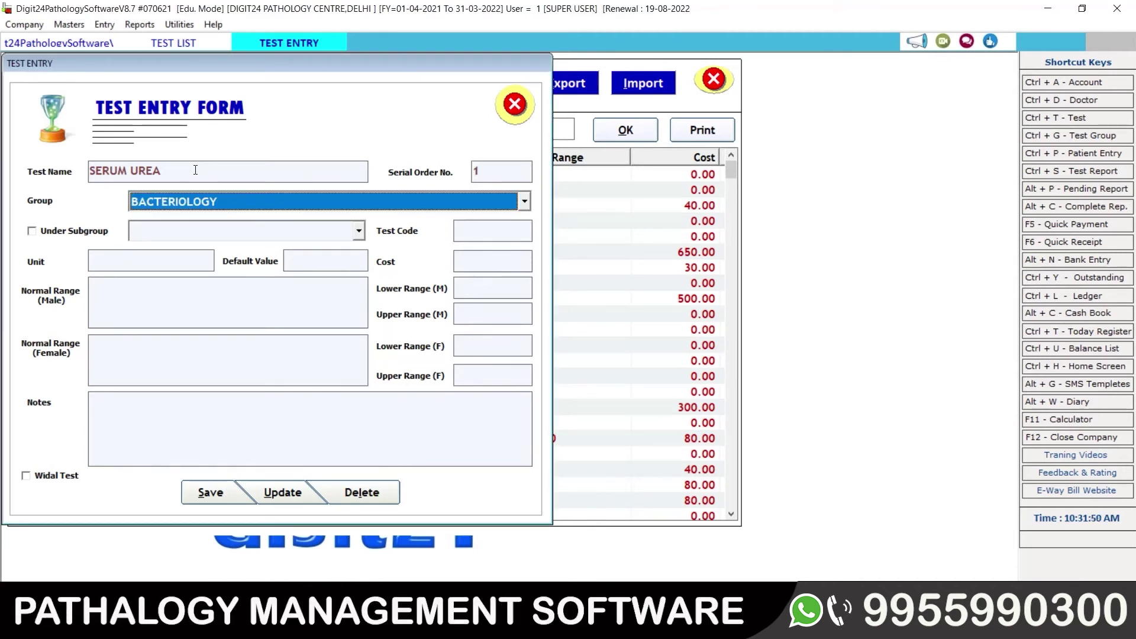
left_click(524, 201)
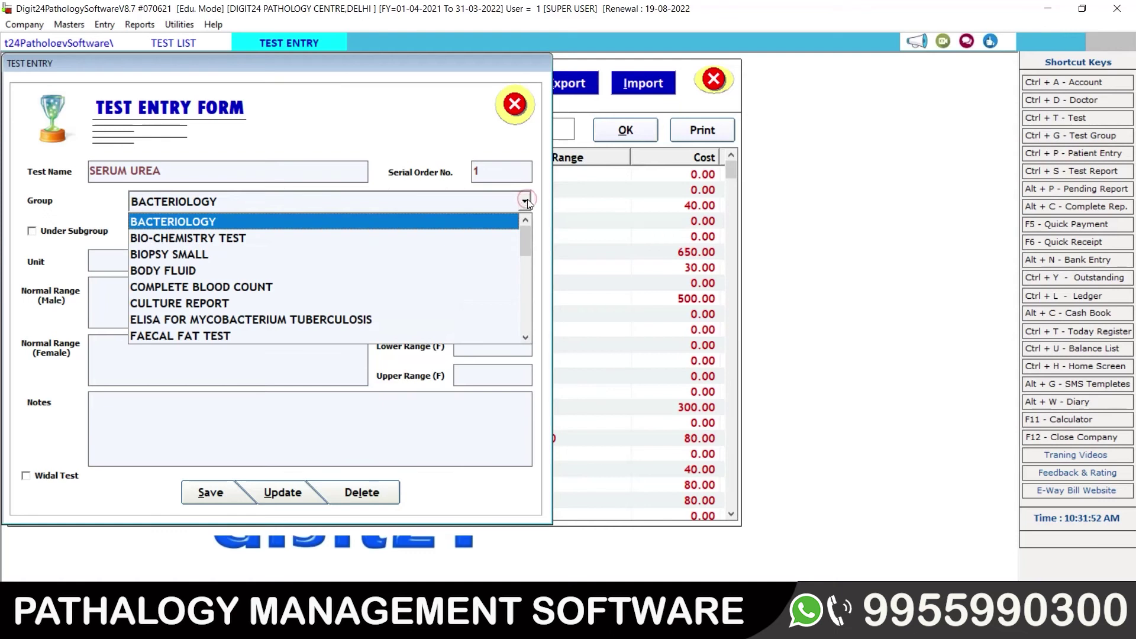
key("k")
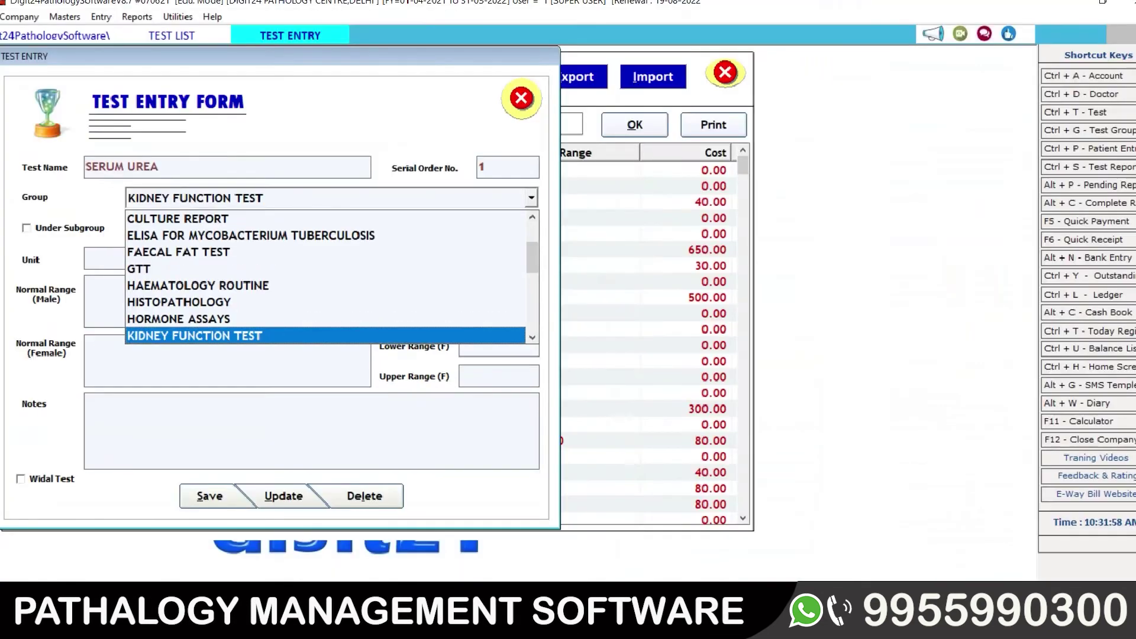
left_click(246, 336)
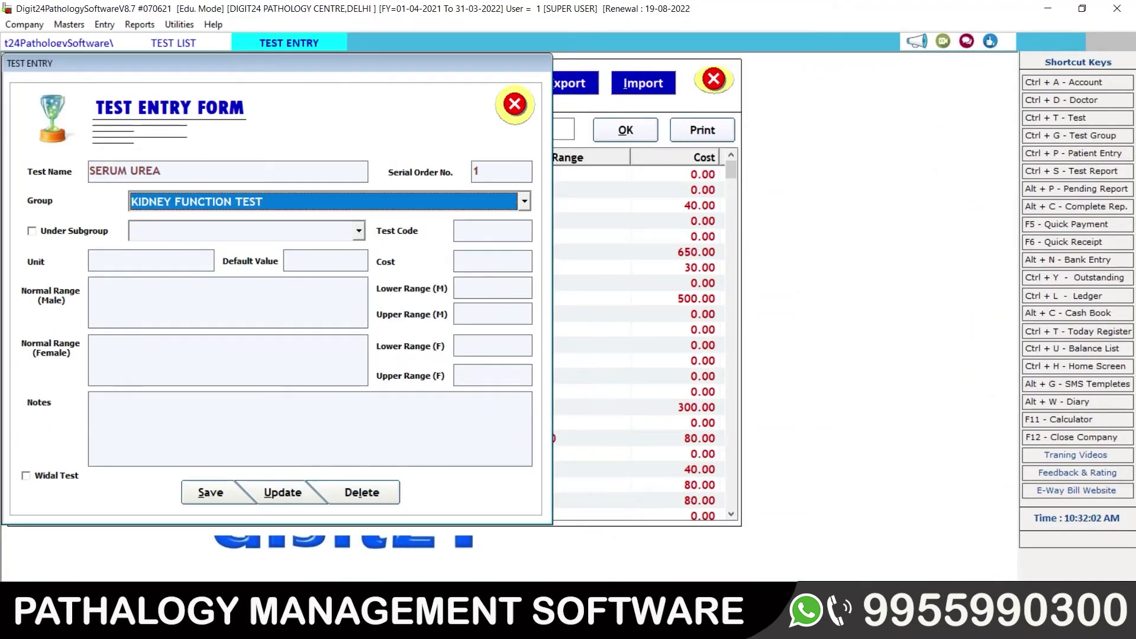
key("Tab")
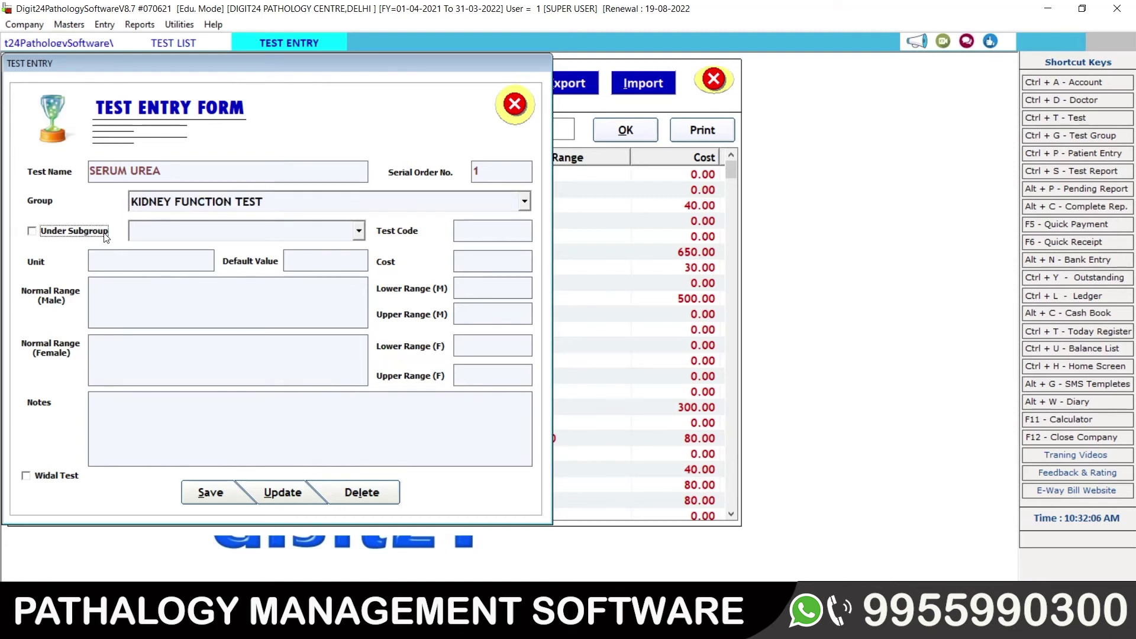
key("Tab")
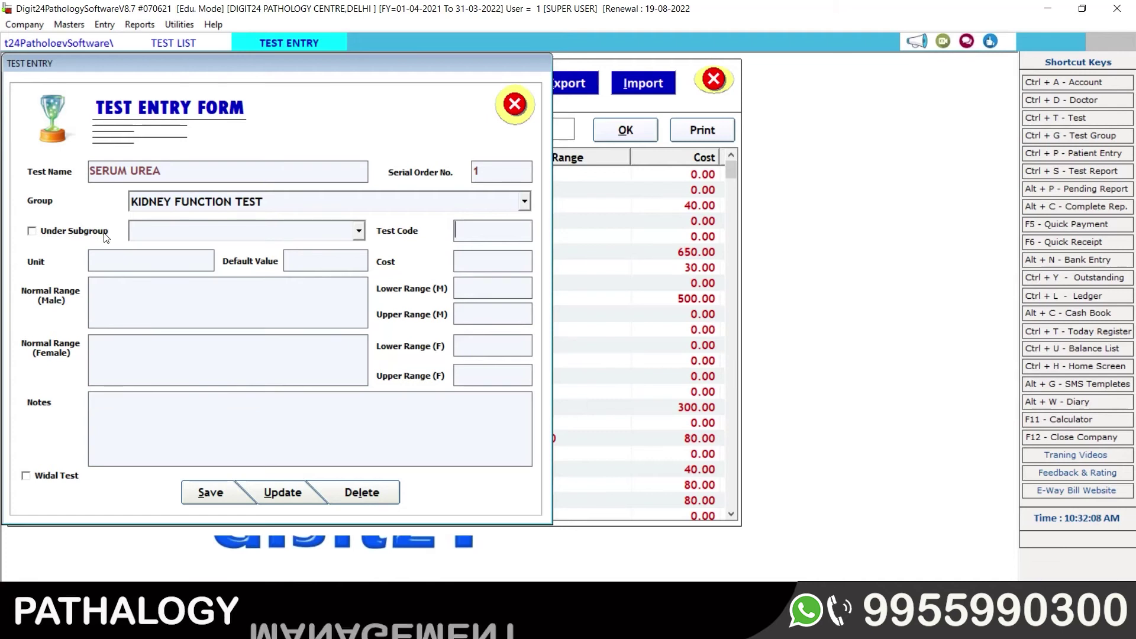
Step: Enter code KFT, unit mg/DL and male range 15-45, then save the test
type("K")
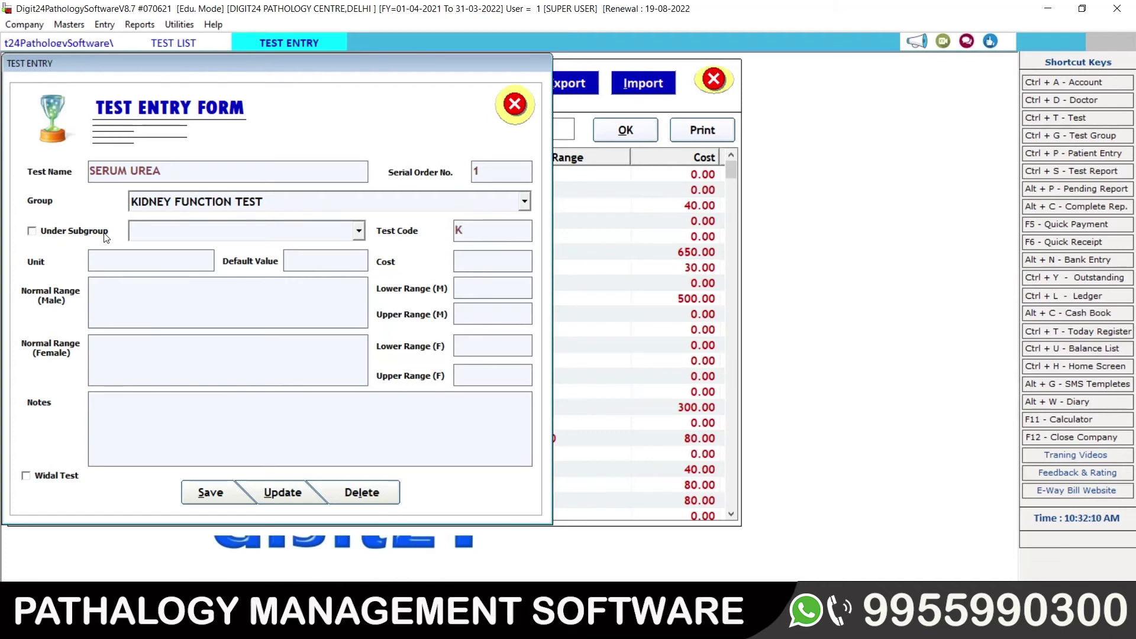
type("F")
type("T")
type("mg/")
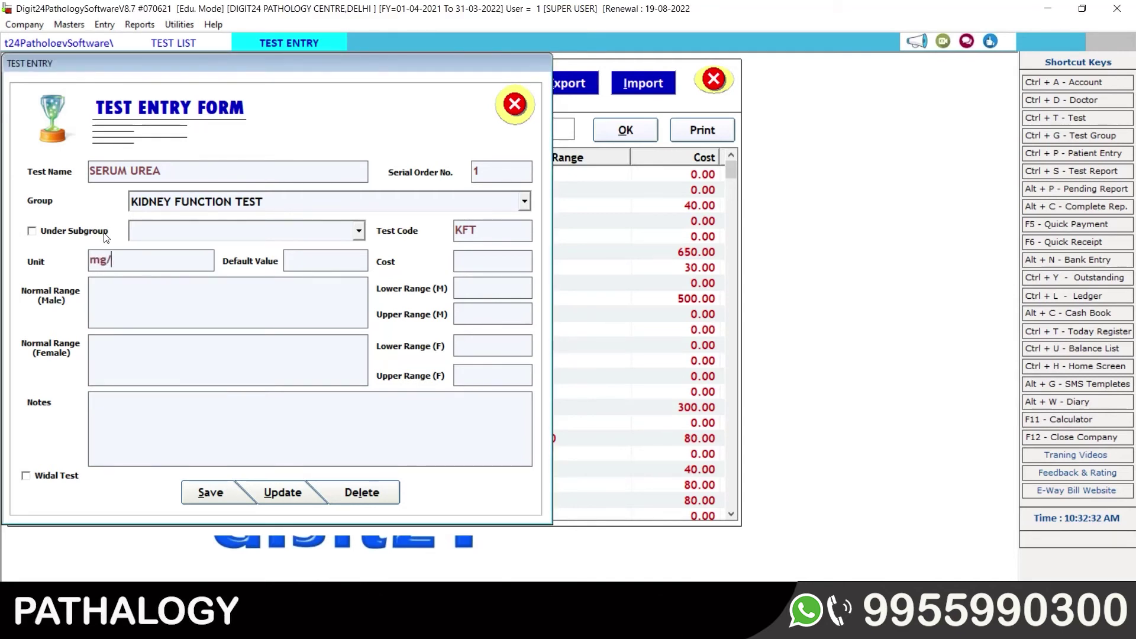
type("DL")
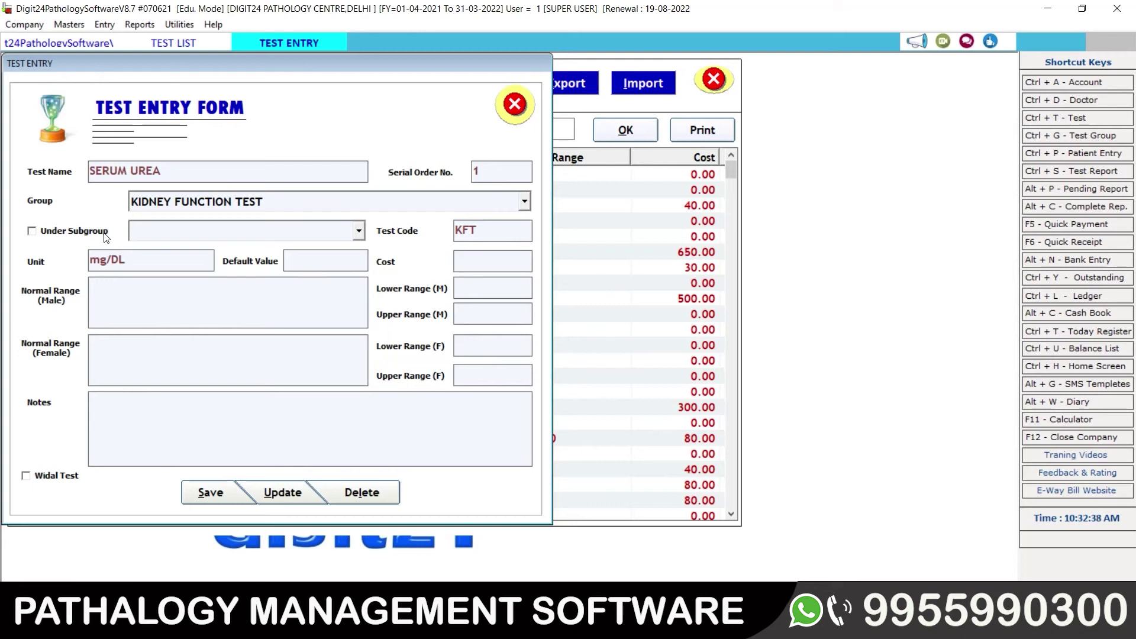
key("Tab")
key("Tab")
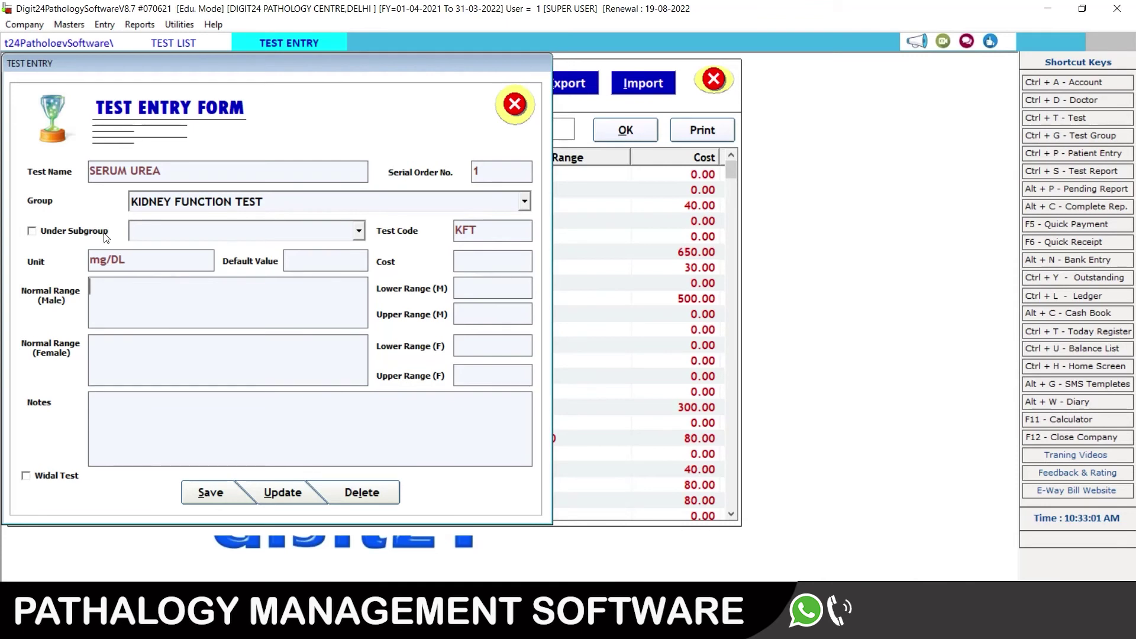
type("15")
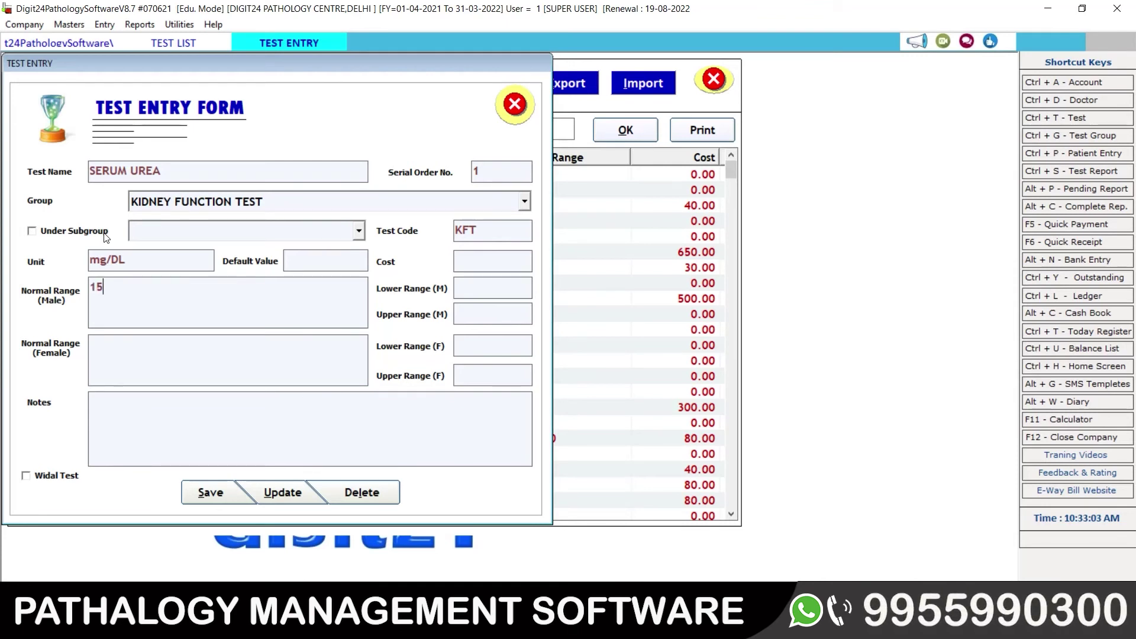
type("-45")
type("1")
type("5-")
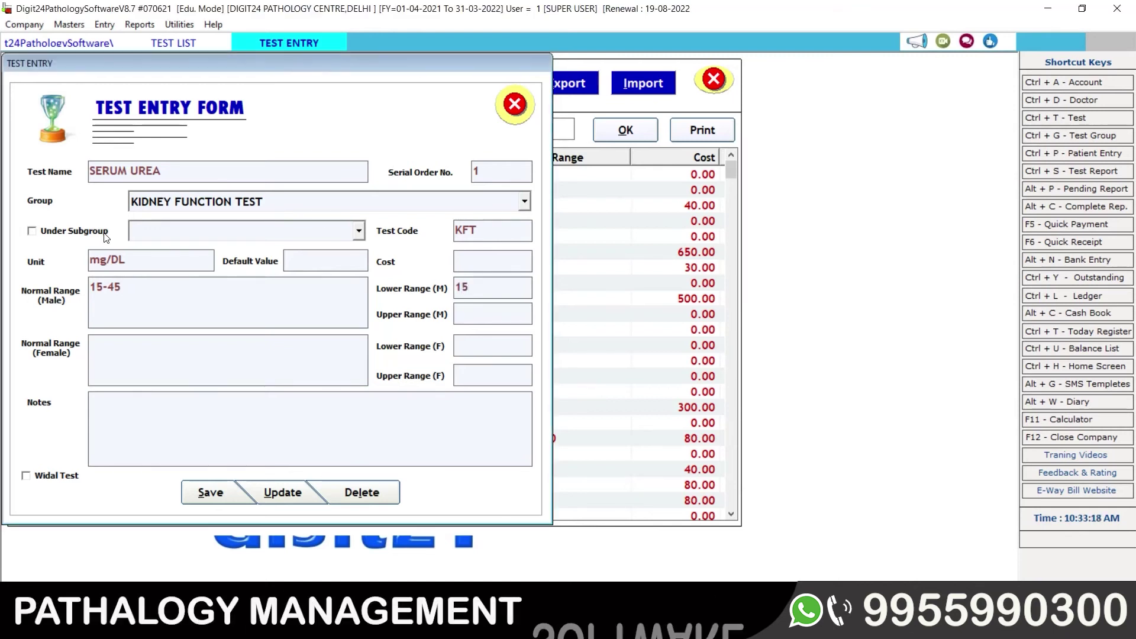
type("45")
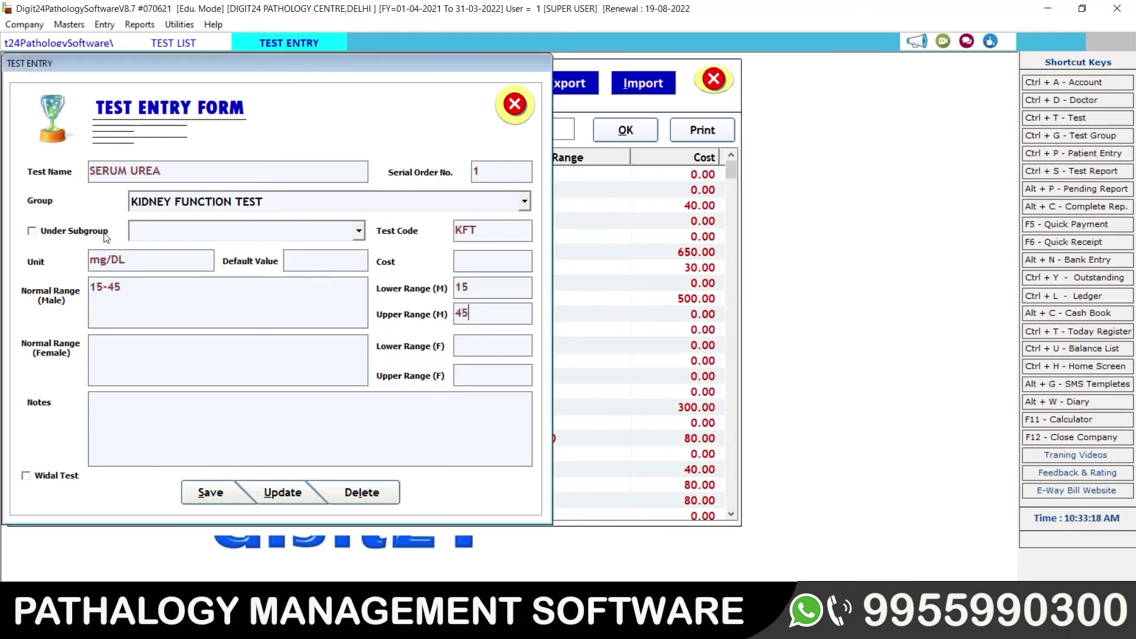
key("Return")
key("Return")
key("Return")
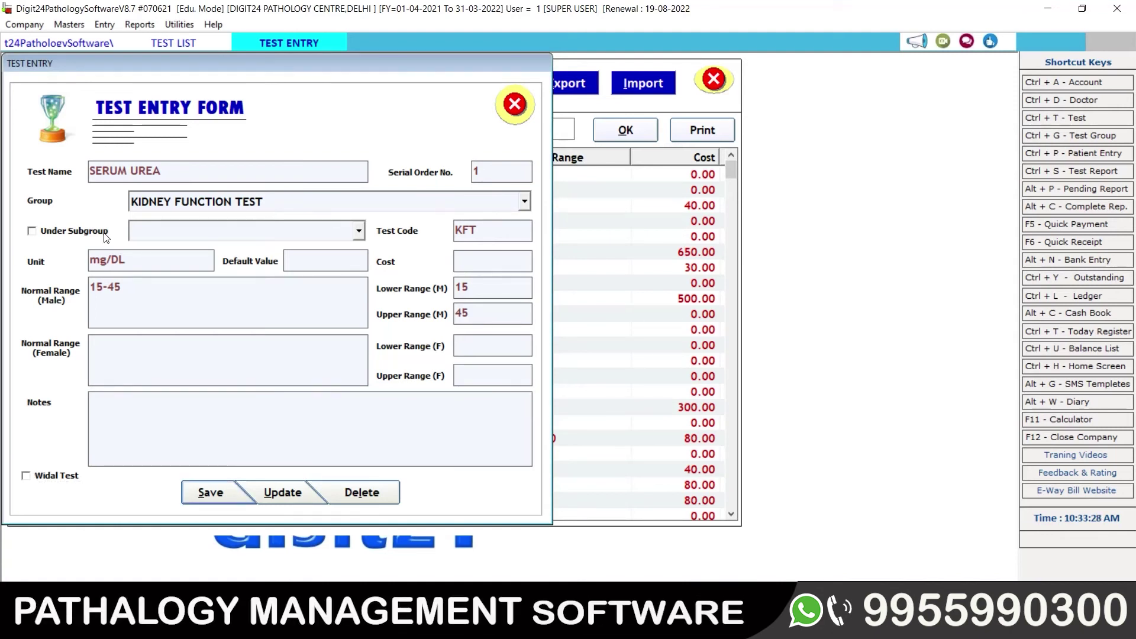
key("Return")
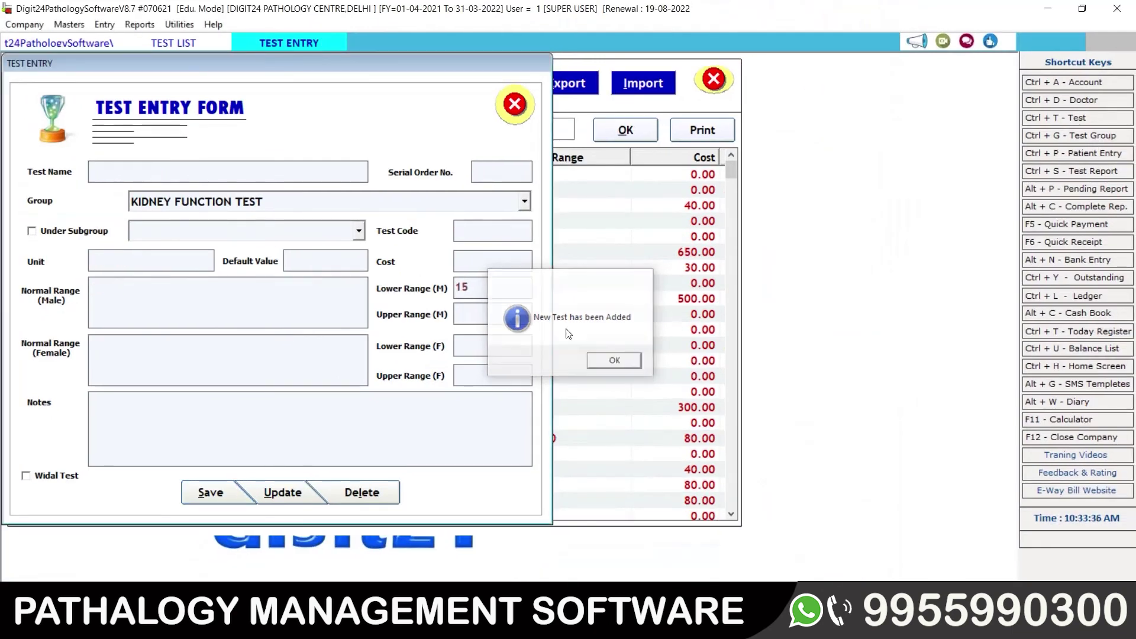
left_click(615, 360)
left_click(514, 104)
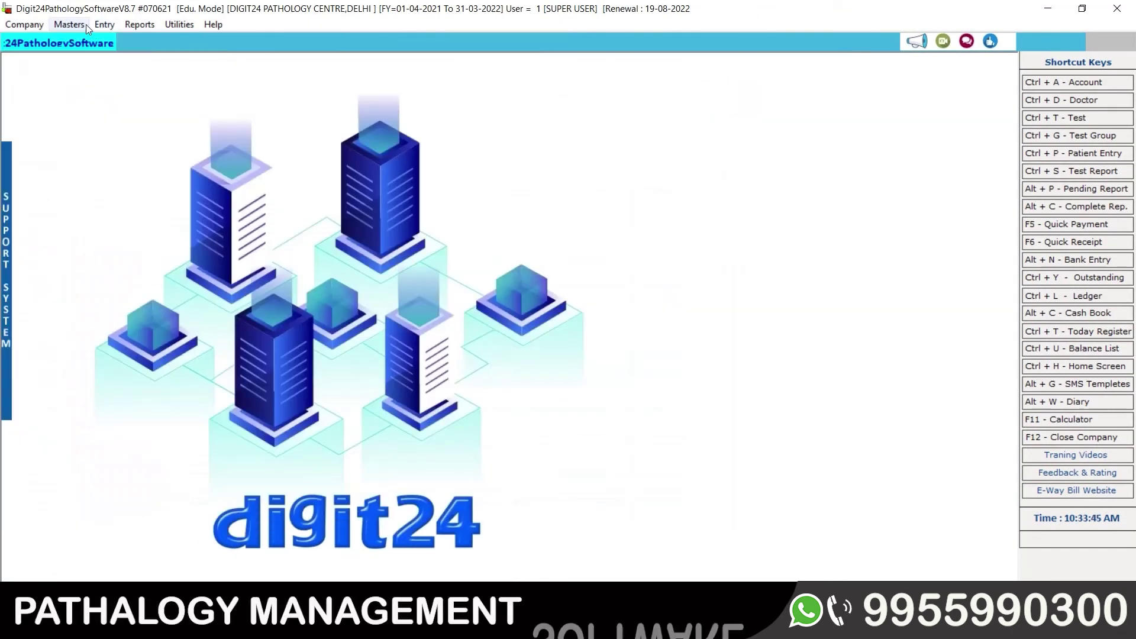
Step: Reopen the List of Tests filtered by group 'KIDN' and select SERUM UREA
left_click(84, 25)
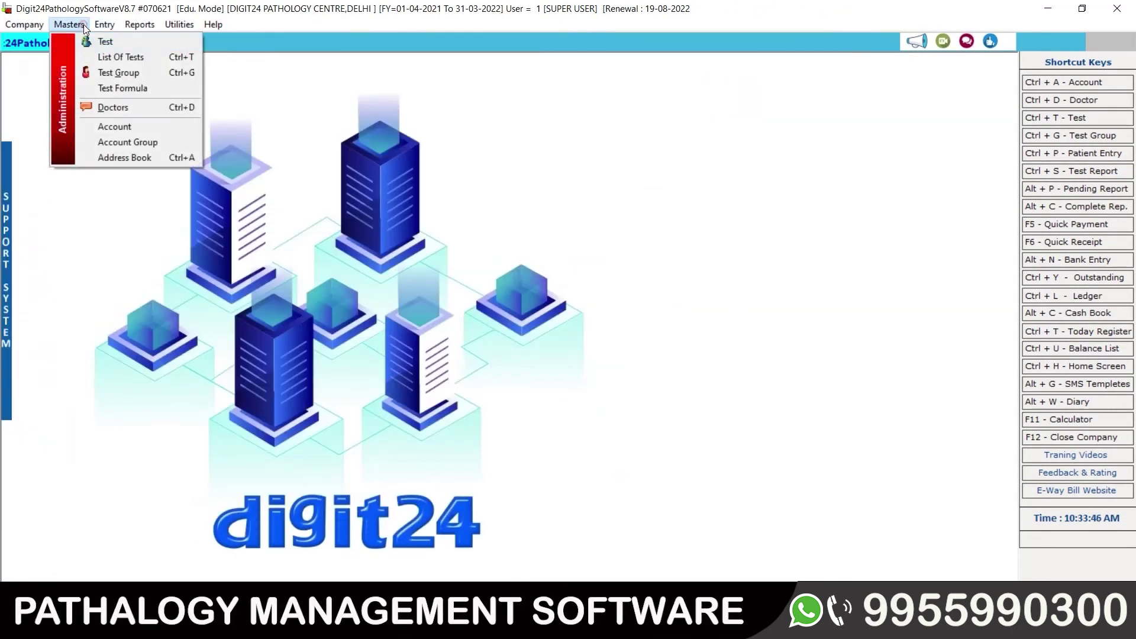
left_click(144, 58)
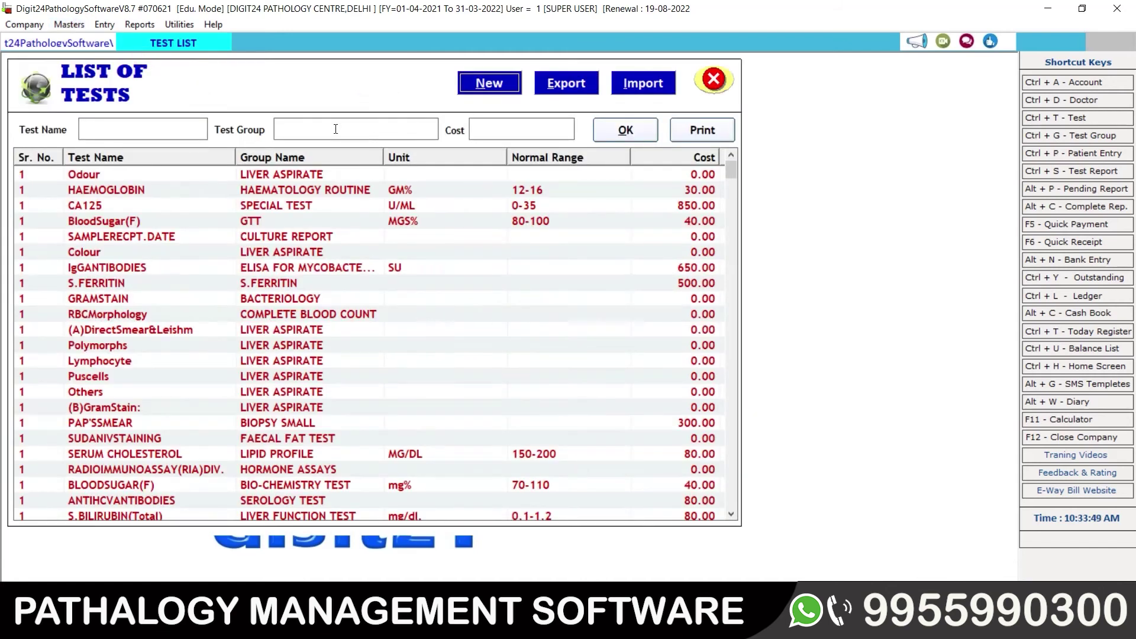
left_click(286, 128)
type("K")
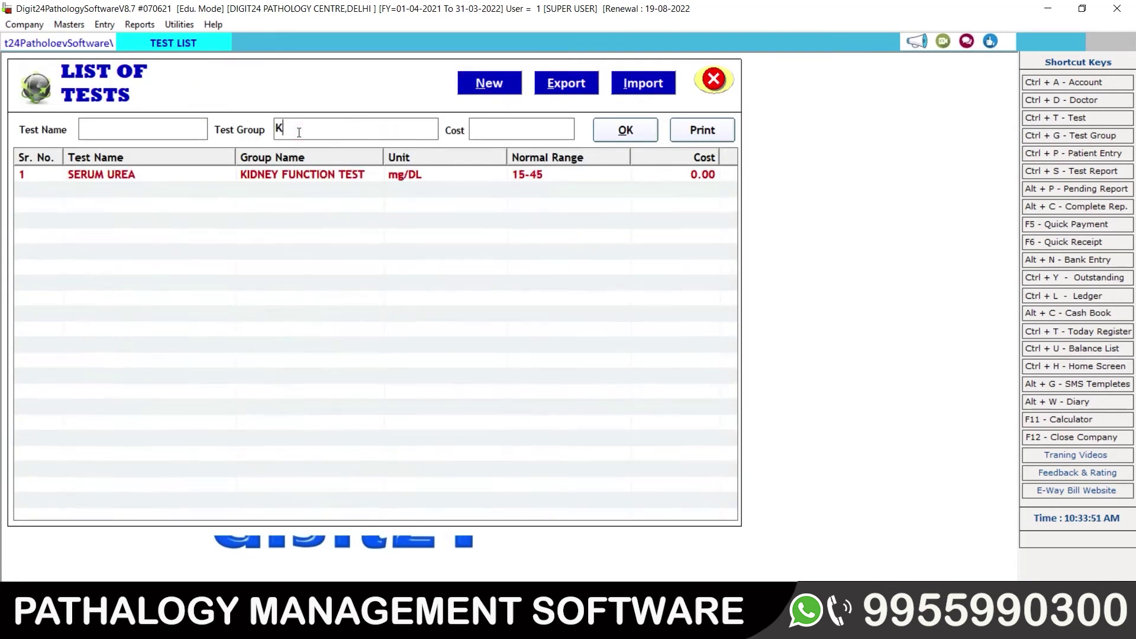
type("IDN")
left_click(117, 175)
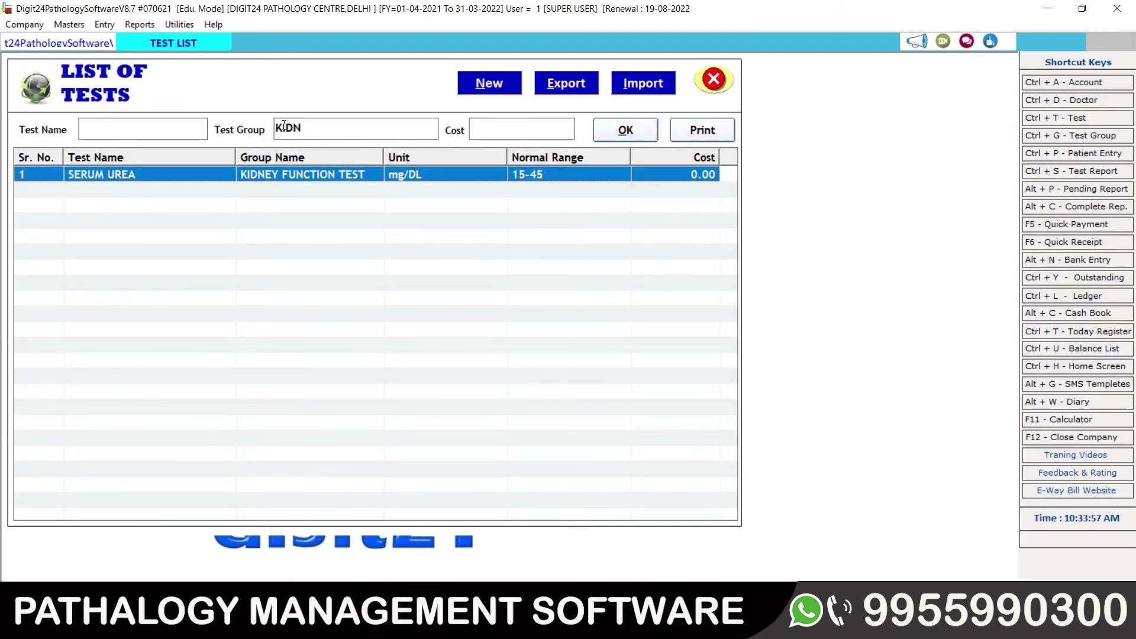
Step: Filter by name 'SERUM UR', open SERUM UREA's details, then close it and the list
left_click(320, 121)
left_click_drag(320, 121, 276, 128)
key("BackSpace")
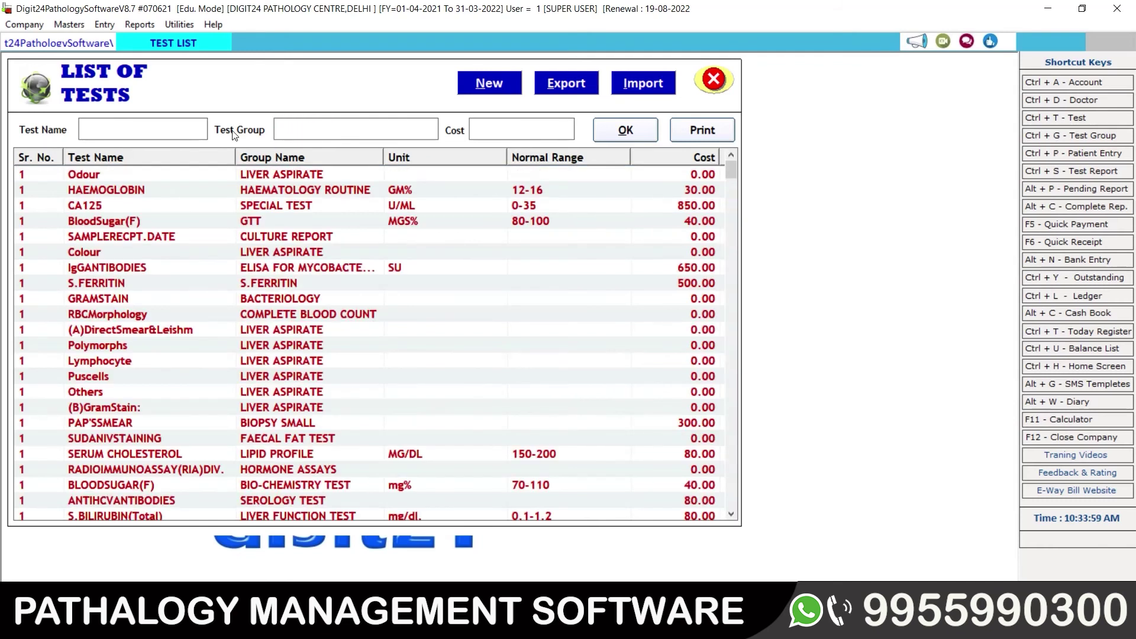
type("SE")
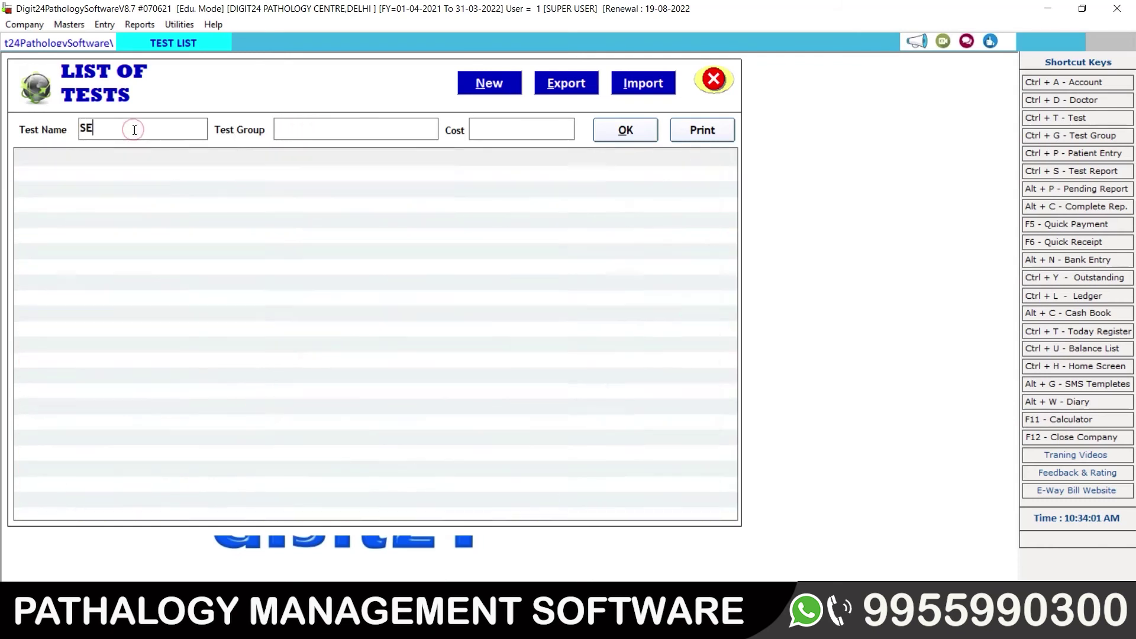
type("RUM UR")
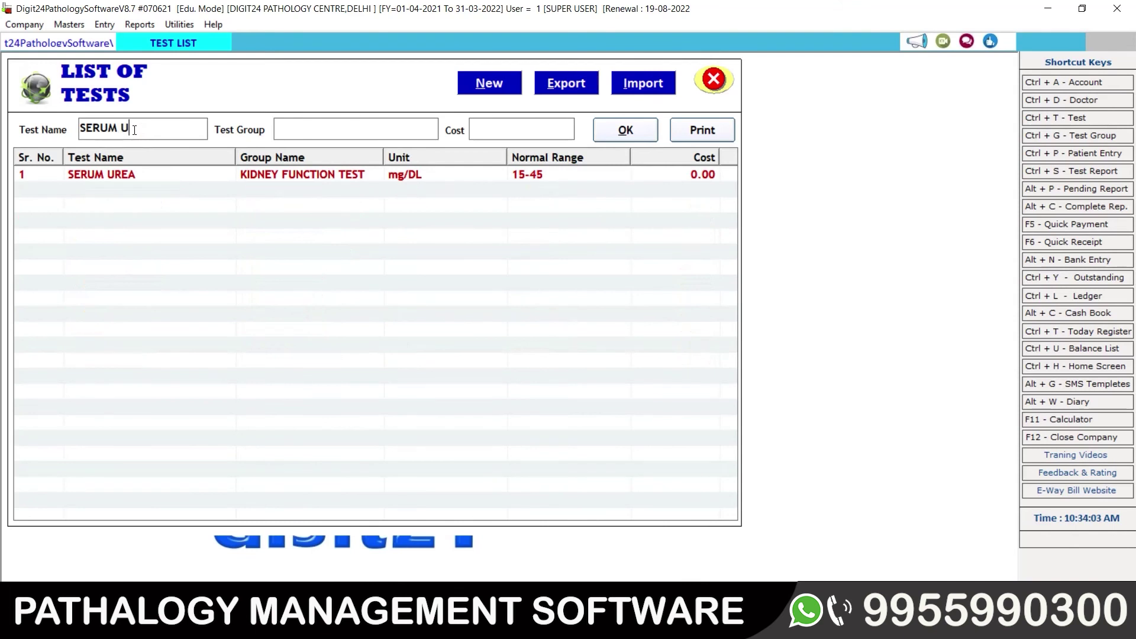
left_click(165, 172)
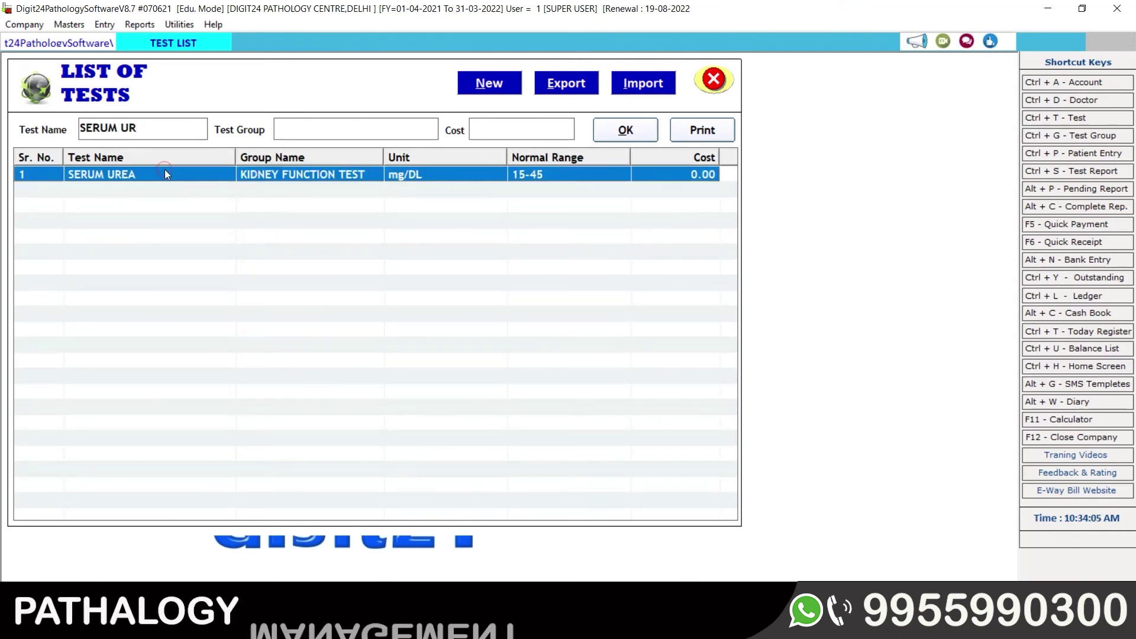
double_click(200, 173)
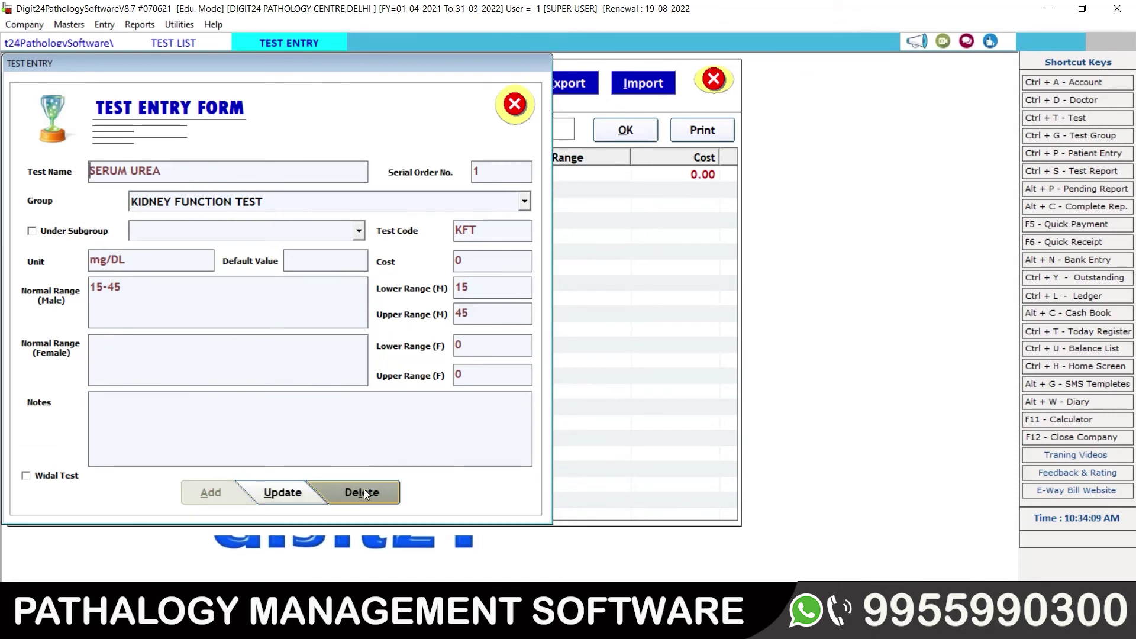
left_click(515, 105)
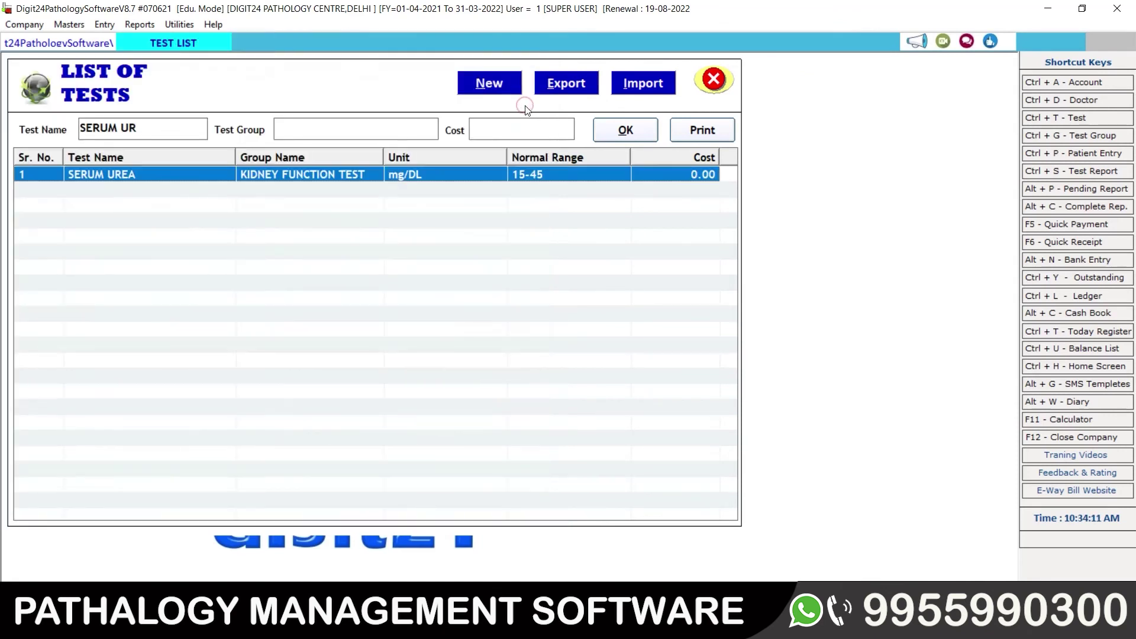
left_click(713, 81)
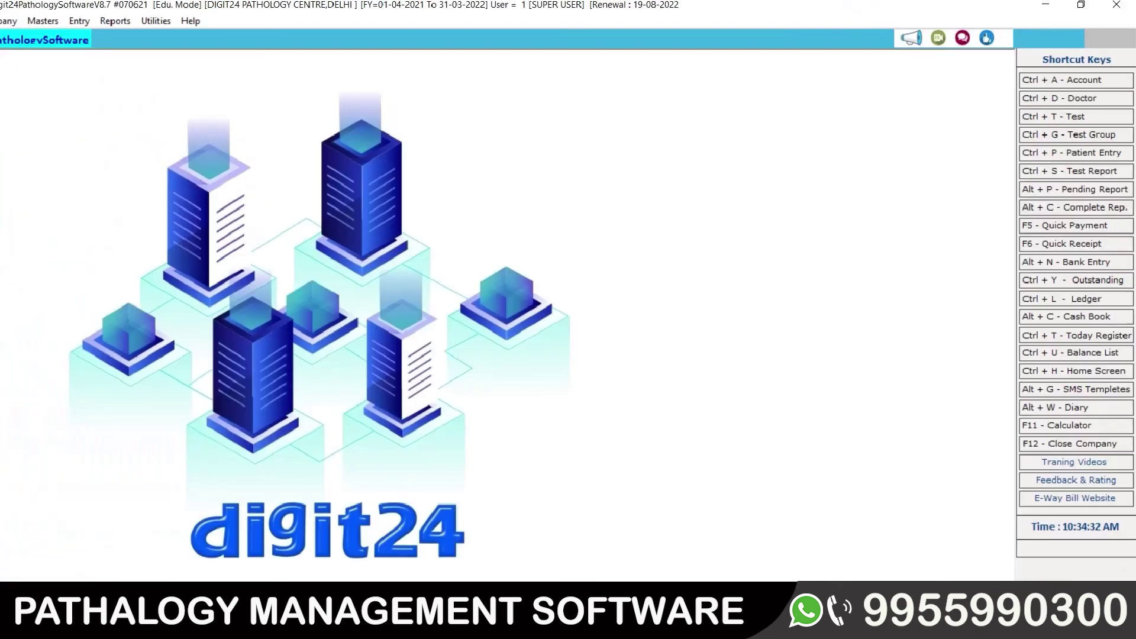
Step: Start a new patient record with the patient's full name, age 25 and gender Male
left_click(1080, 155)
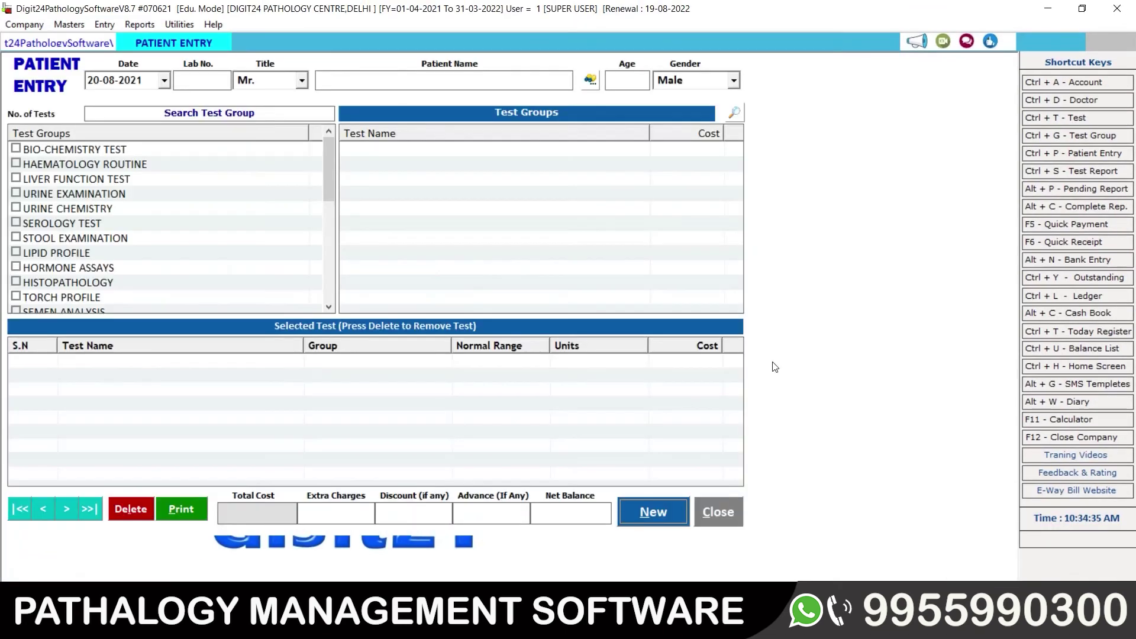
left_click(651, 513)
left_click(138, 82)
key("Return")
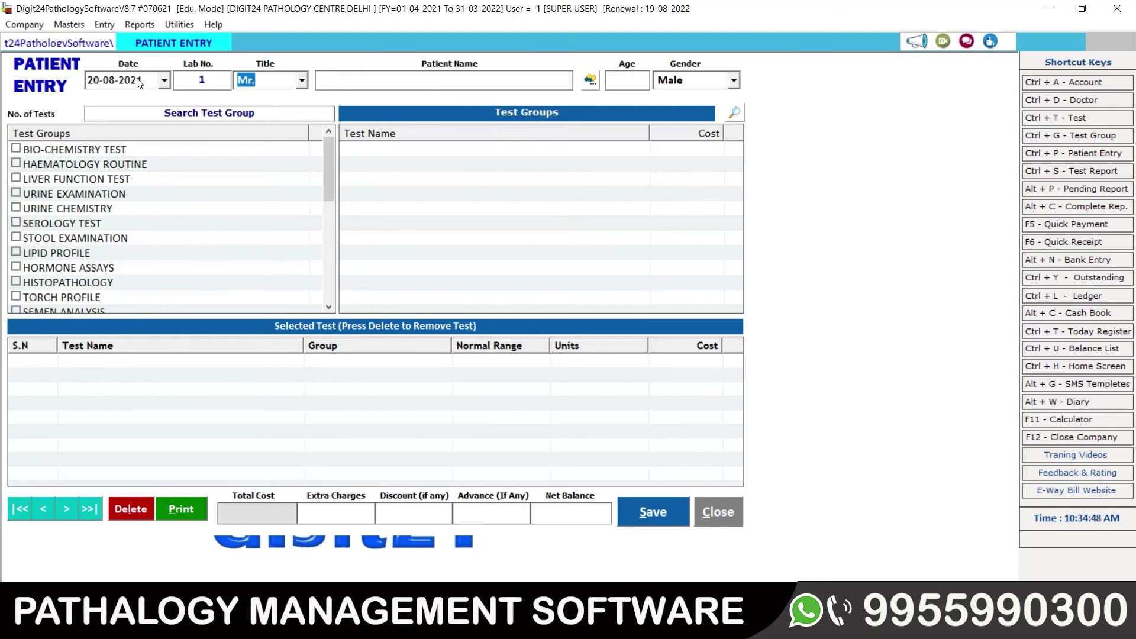
key("Return")
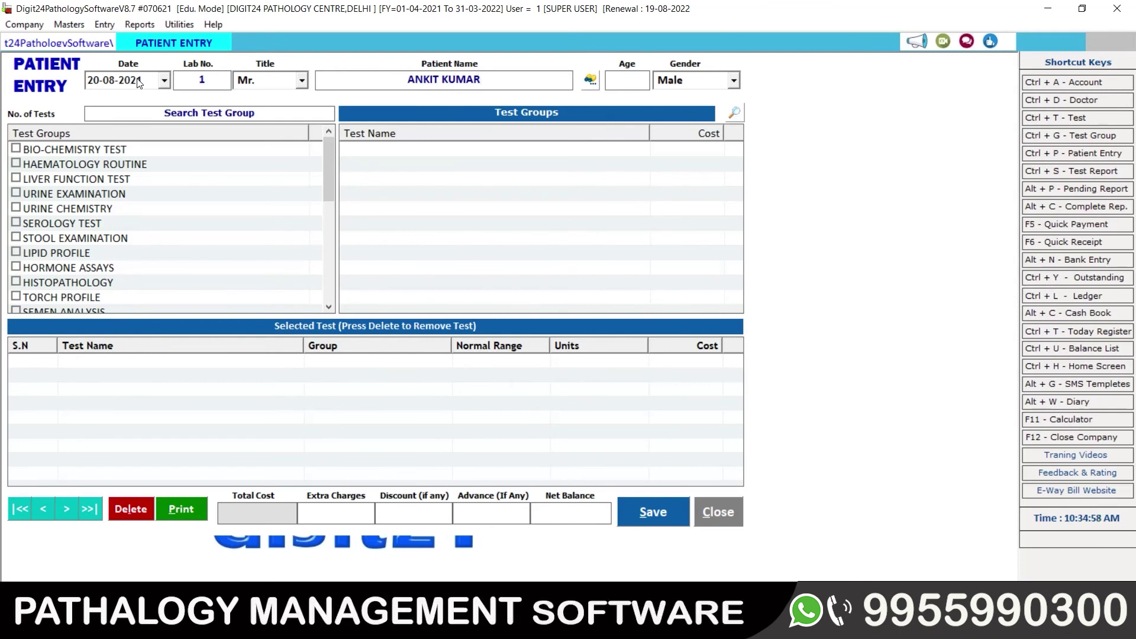
key("Return")
type("25")
key("Return")
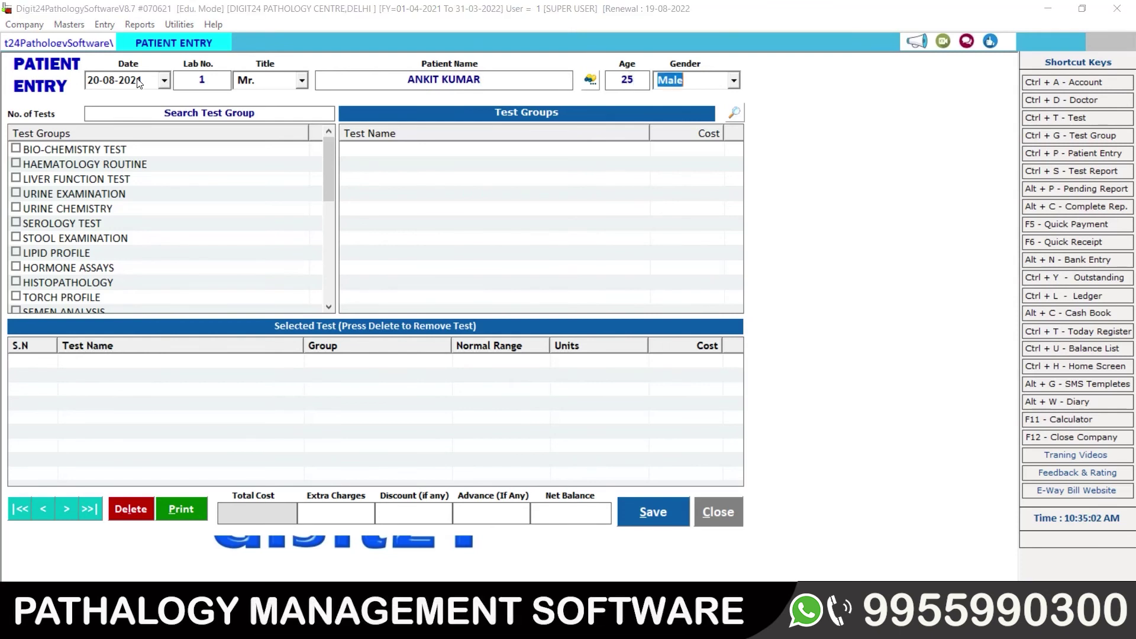
key("Return")
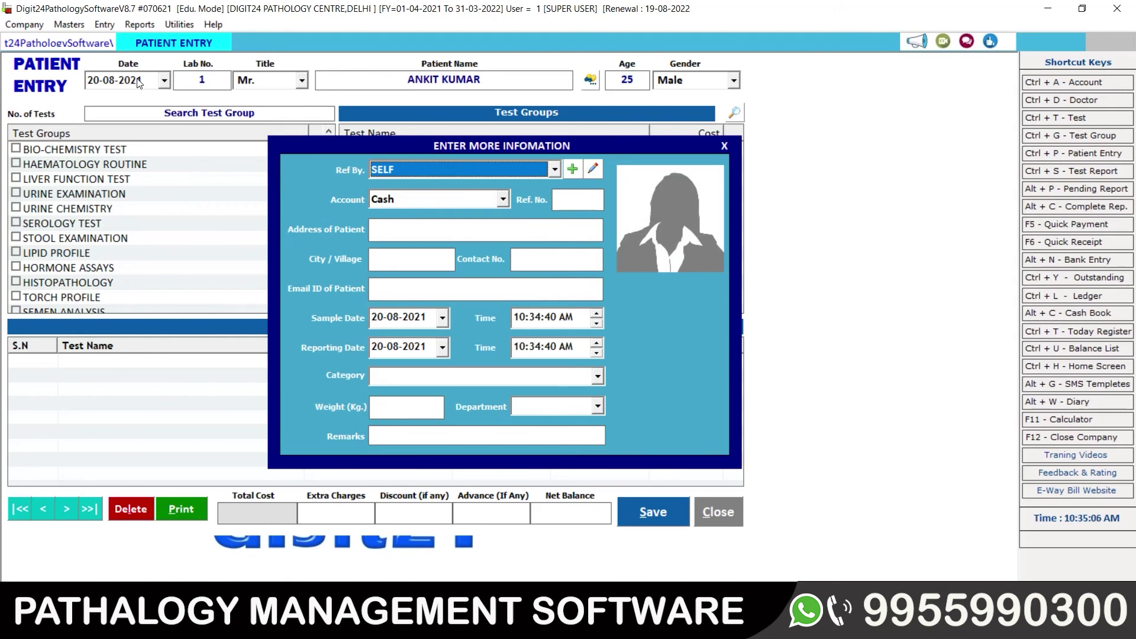
Step: Keep referral as SELF, dismiss the Doctor Entry form, and step through remaining details
left_click(551, 170)
left_click(572, 170)
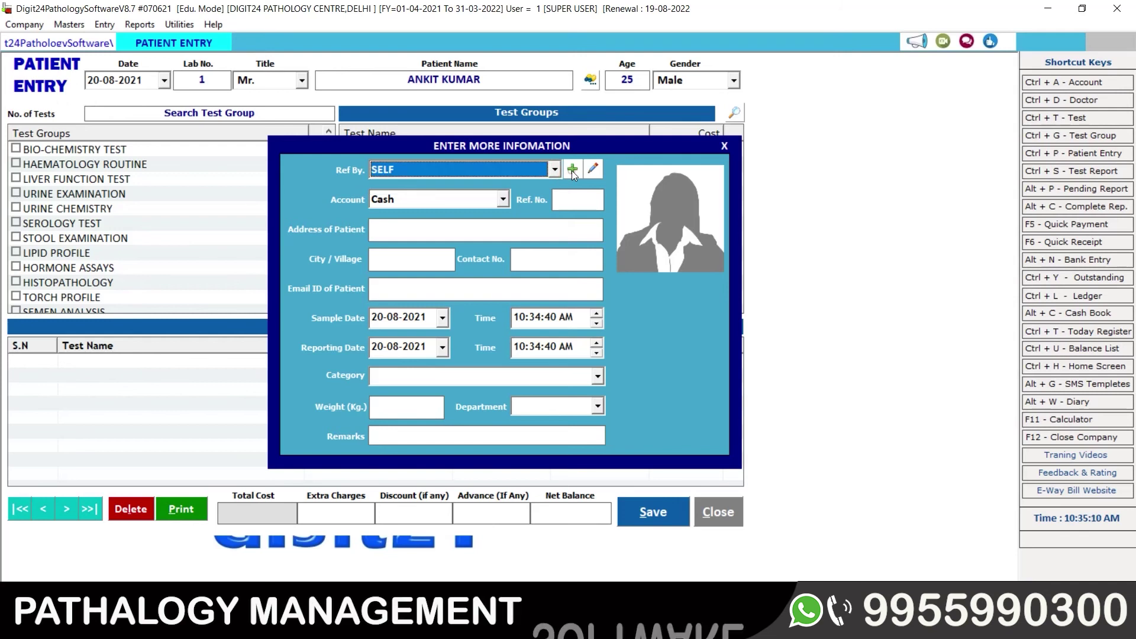
left_click(572, 171)
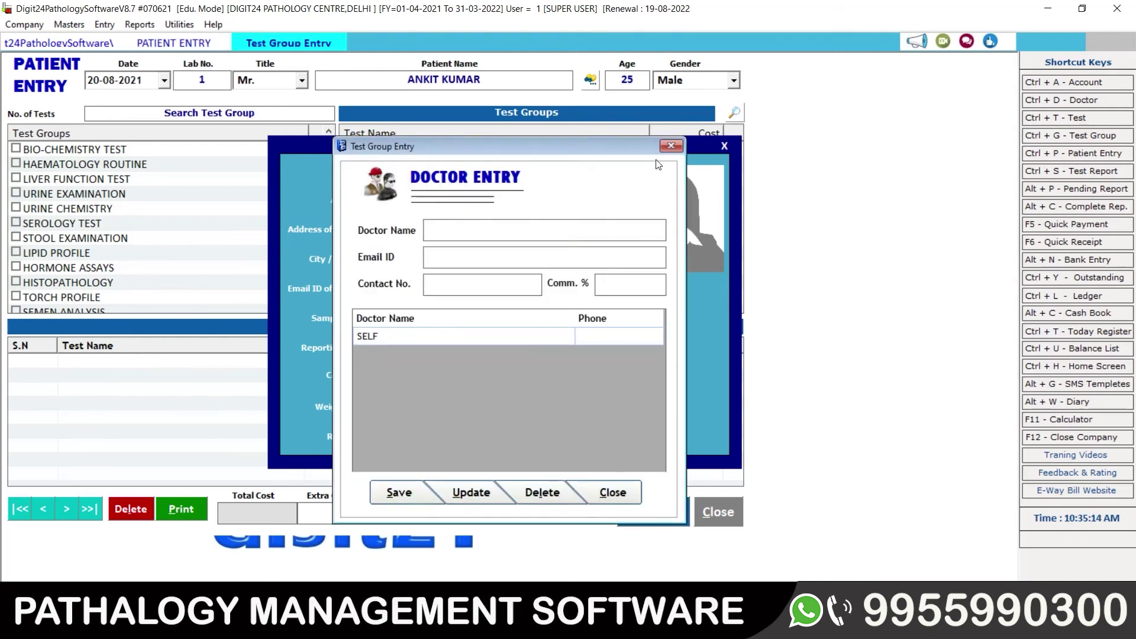
left_click(671, 146)
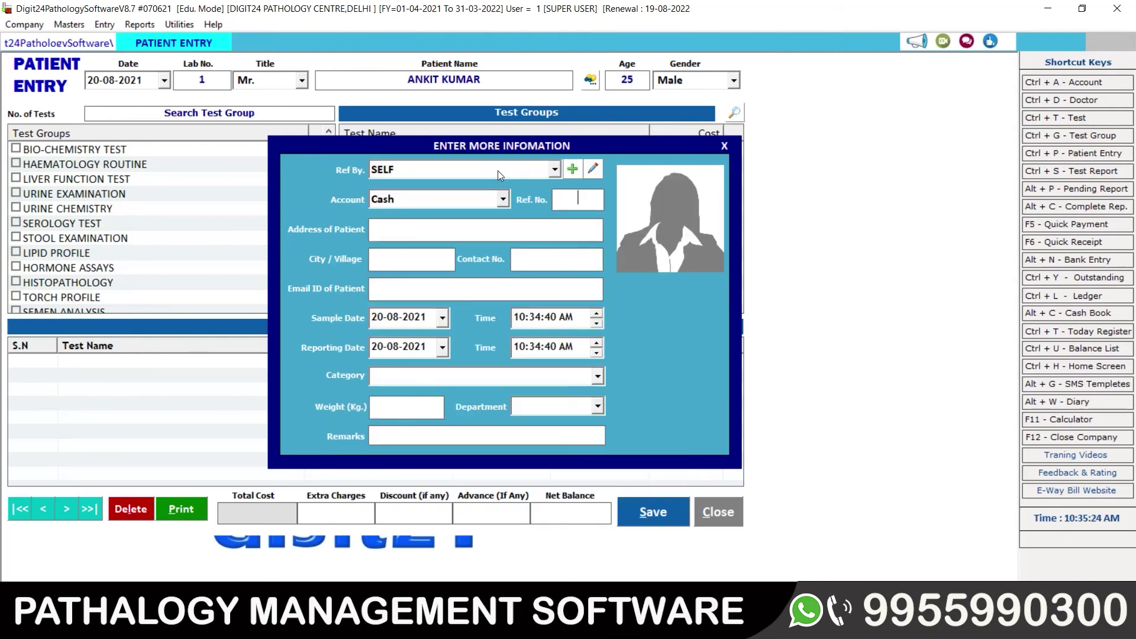
key("Tab")
key("Tab")
key("Tab")
key("Tab")
key("Tab")
key("Tab")
key("Tab")
key("Tab")
key("Tab")
key("Tab")
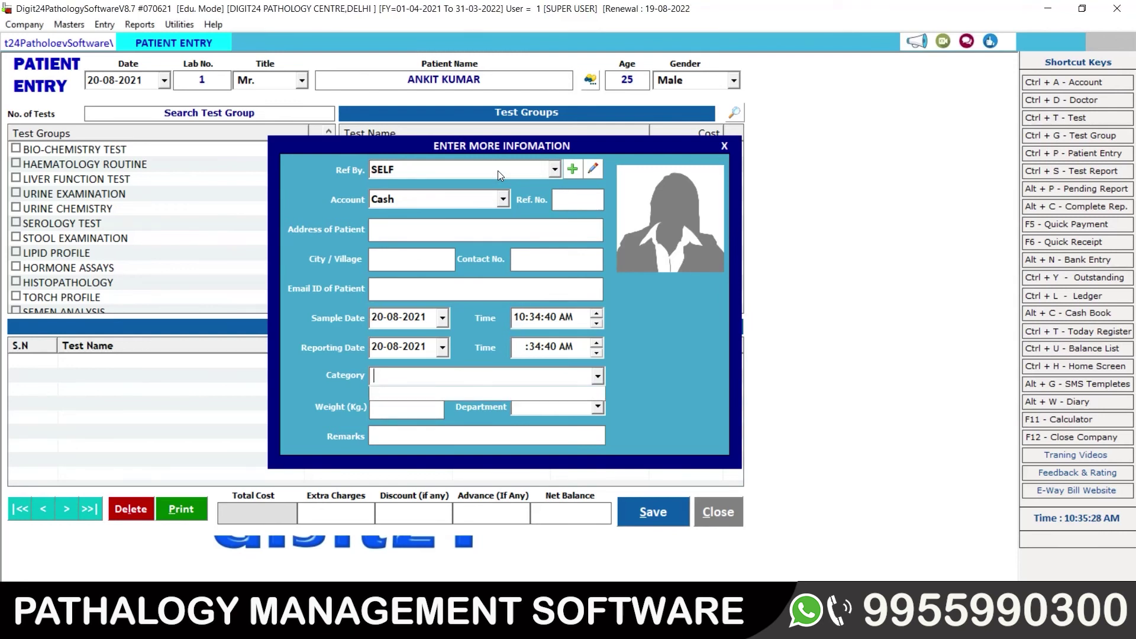
key("Tab")
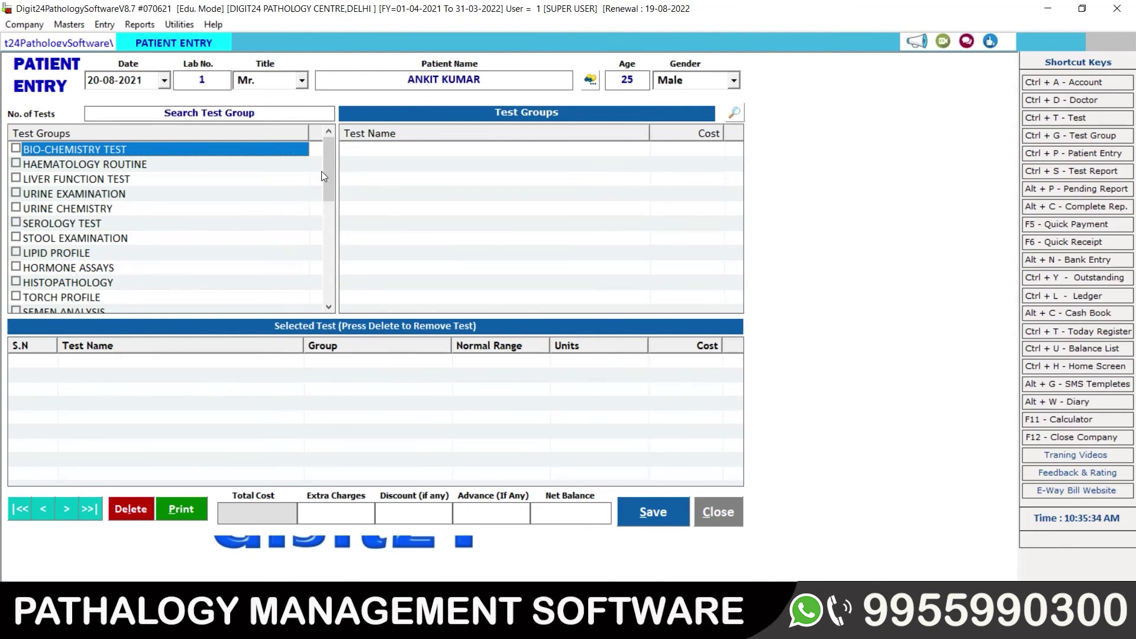
Step: Search groups for 'KI' and tick KIDNEY FUNCTION TEST, adding SERUM UREA at 2500
mouse_move(332, 171)
left_mouse_down()
mouse_move(326, 294)
mouse_move(320, 165)
left_mouse_up()
left_click(237, 112)
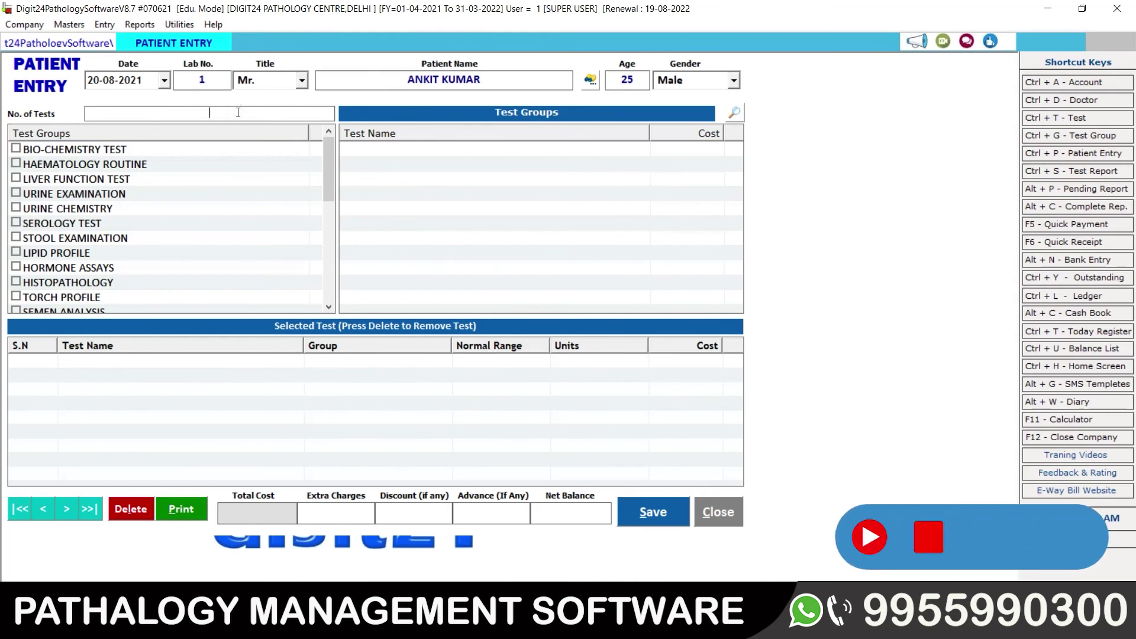
type("KI")
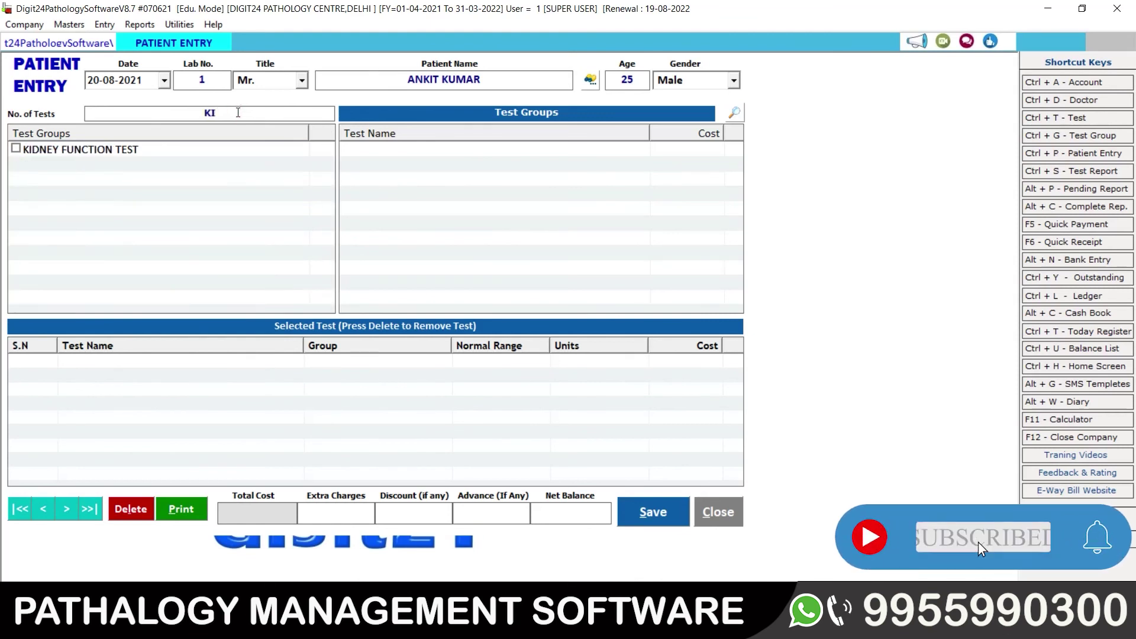
left_click(16, 149)
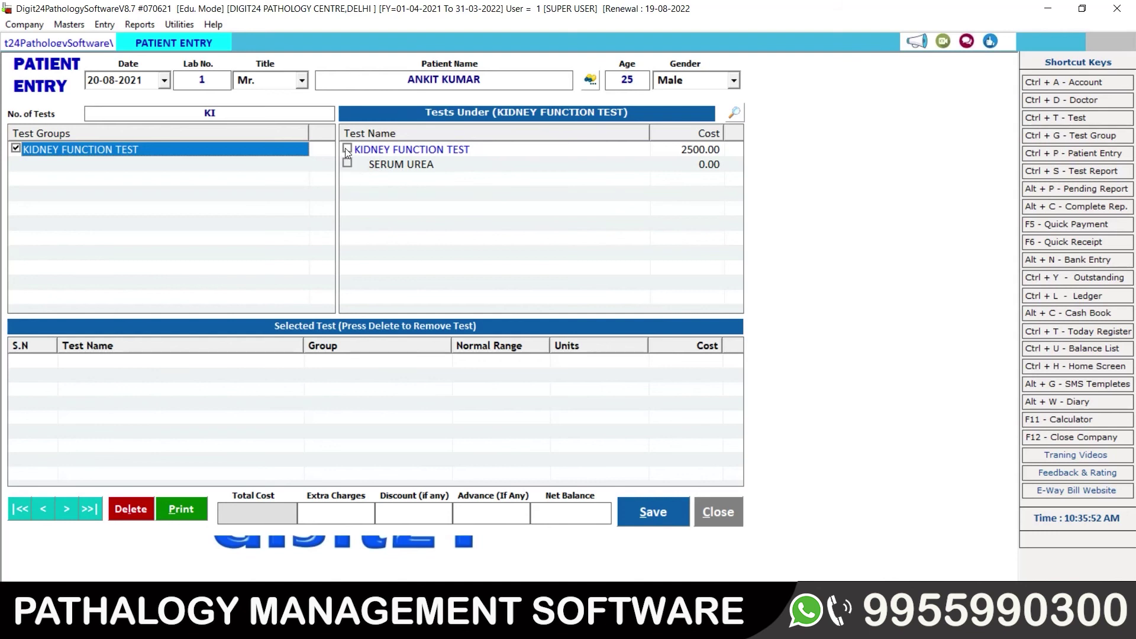
left_click(369, 165)
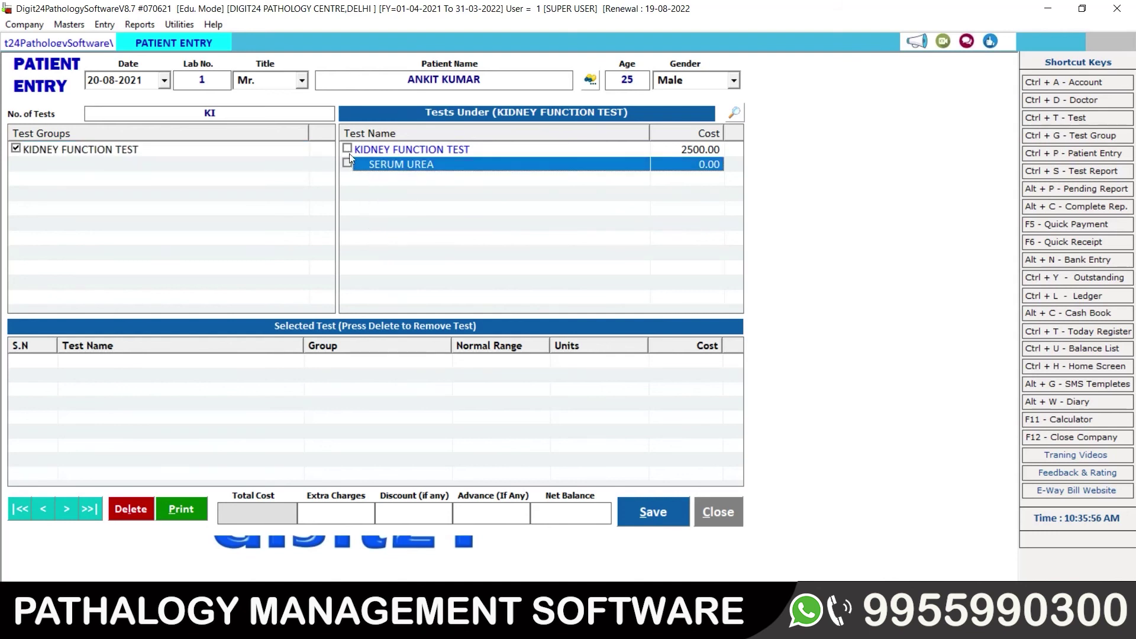
left_click(348, 151)
left_click(347, 149)
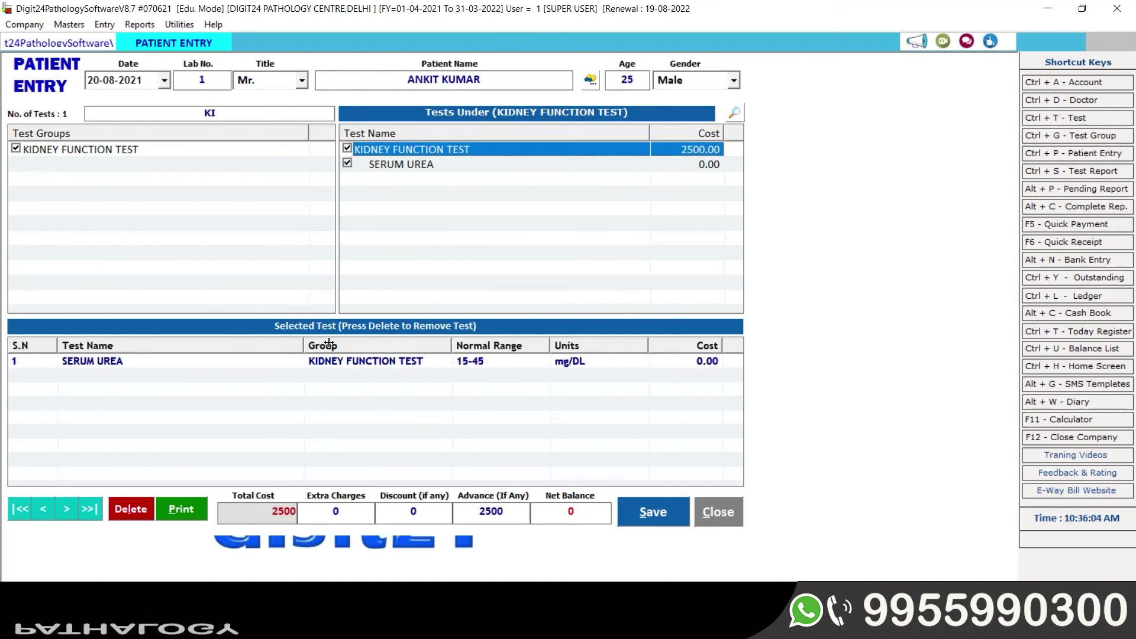
Step: Change the advance to 1000, leaving a 1500 balance, and save the patient entry
left_click(398, 363)
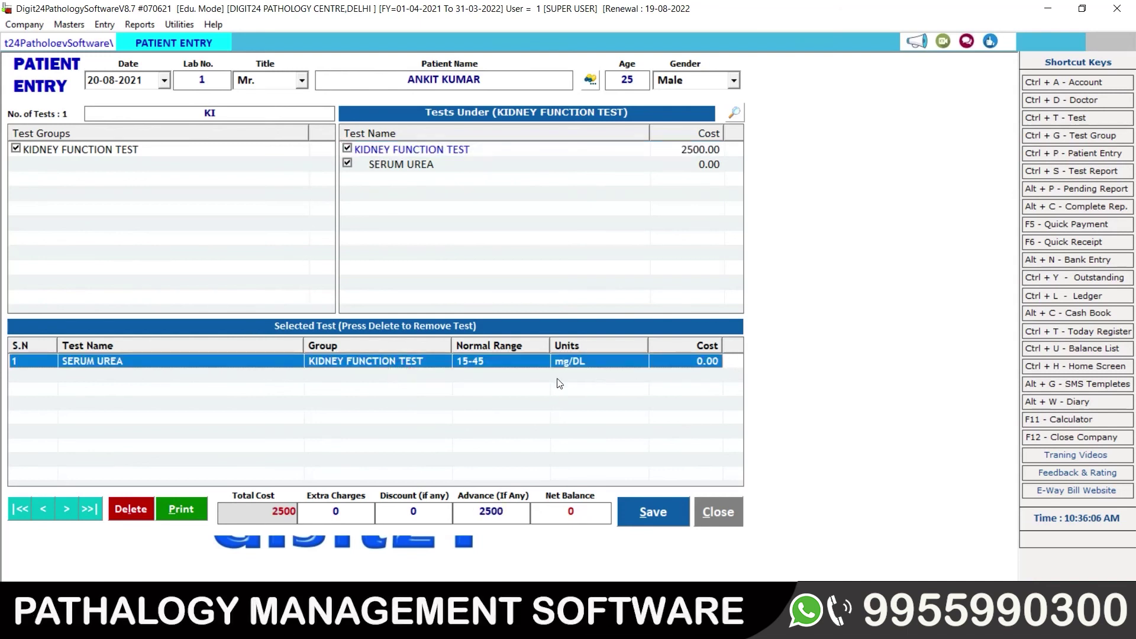
left_click(513, 512)
double_click(513, 512)
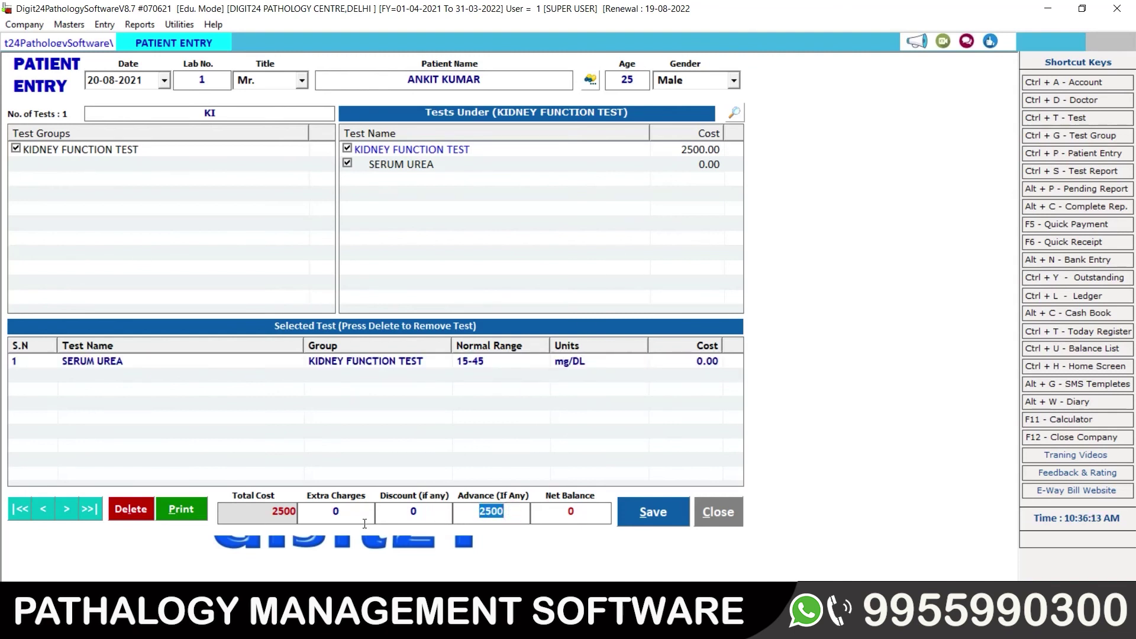
type("1000")
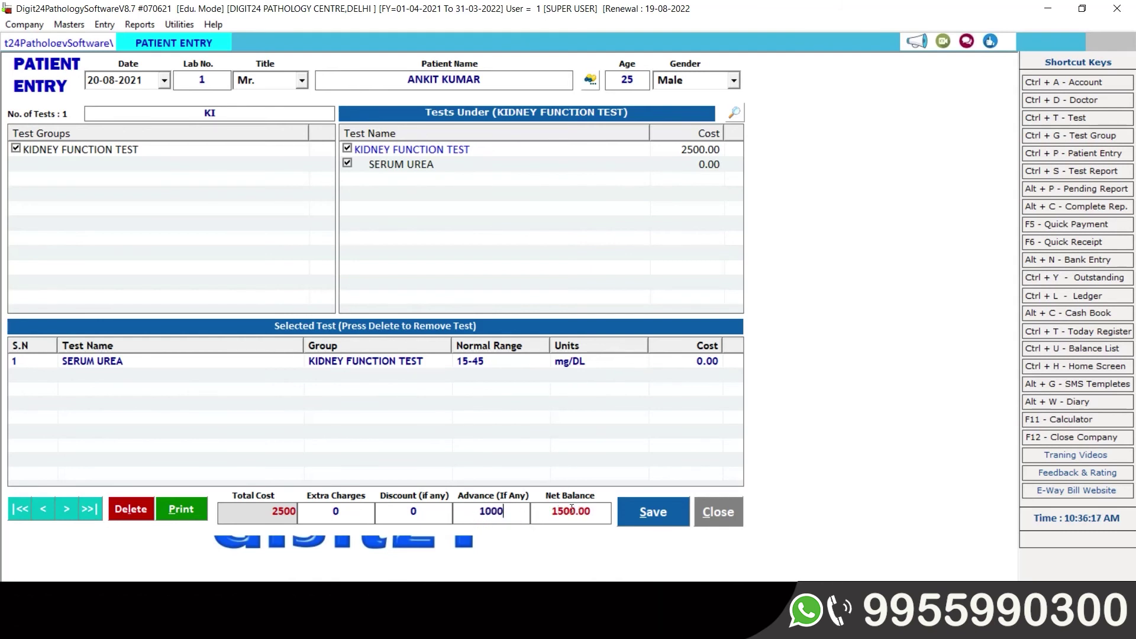
left_click(537, 511)
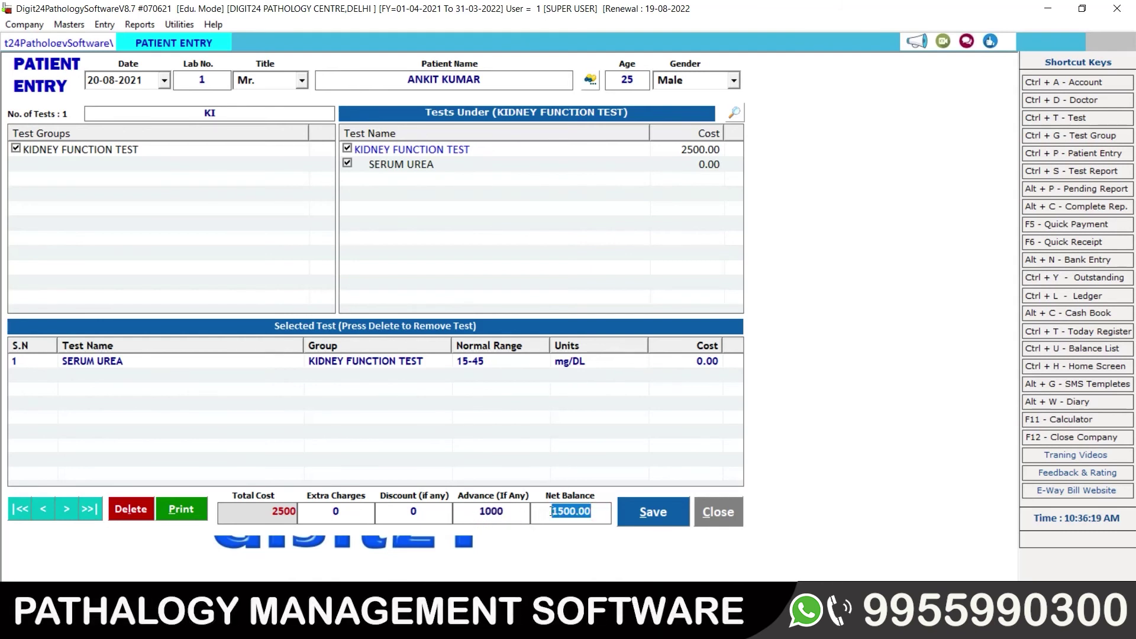
left_click(677, 523)
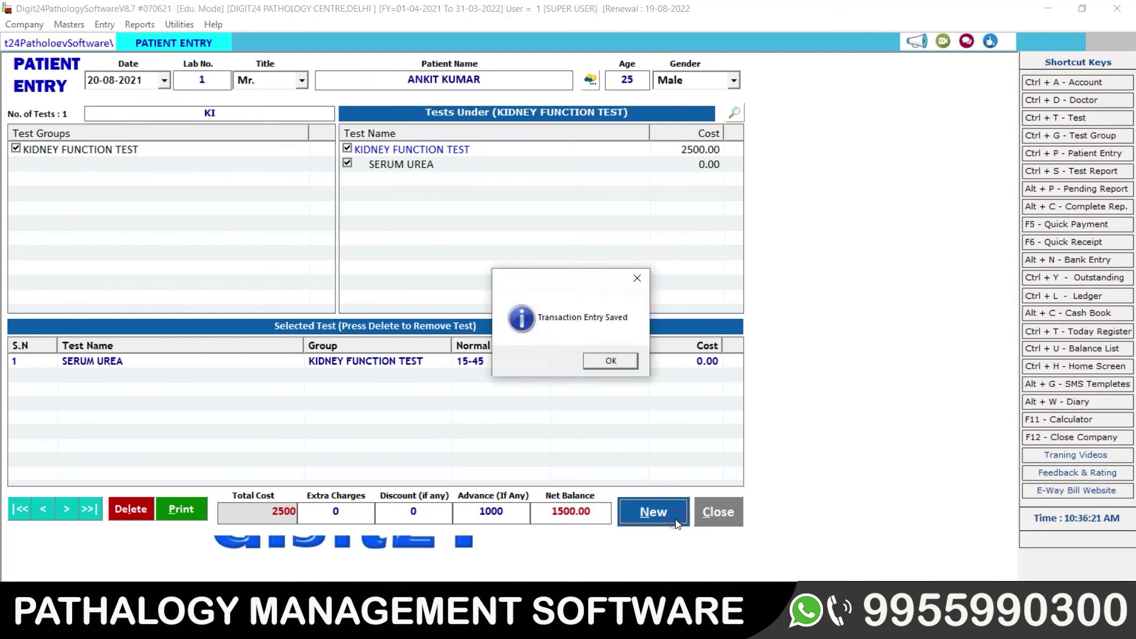
left_click(601, 360)
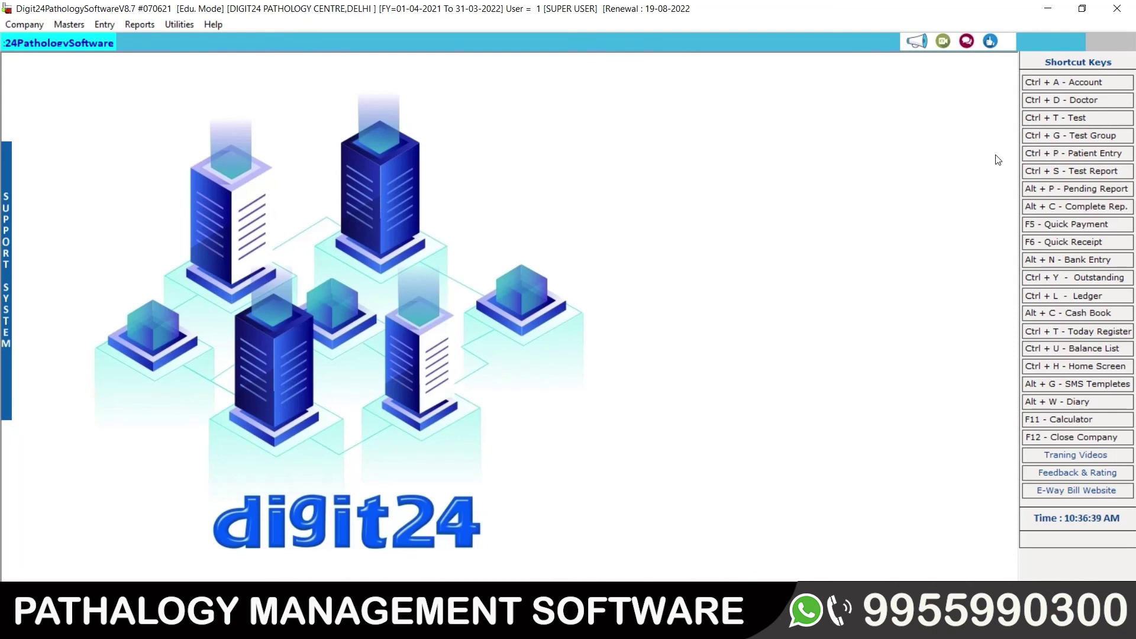
Step: Open lab no. 1's pending Kidney Function Test report from the Test Reports list
left_click(1092, 172)
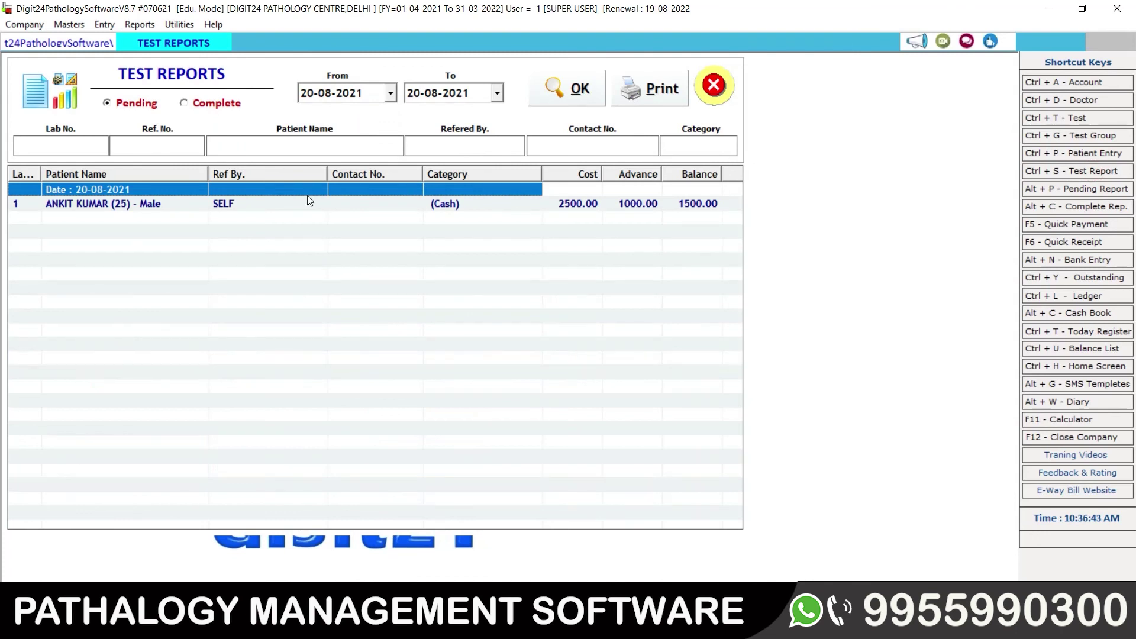
left_click(109, 204)
double_click(107, 203)
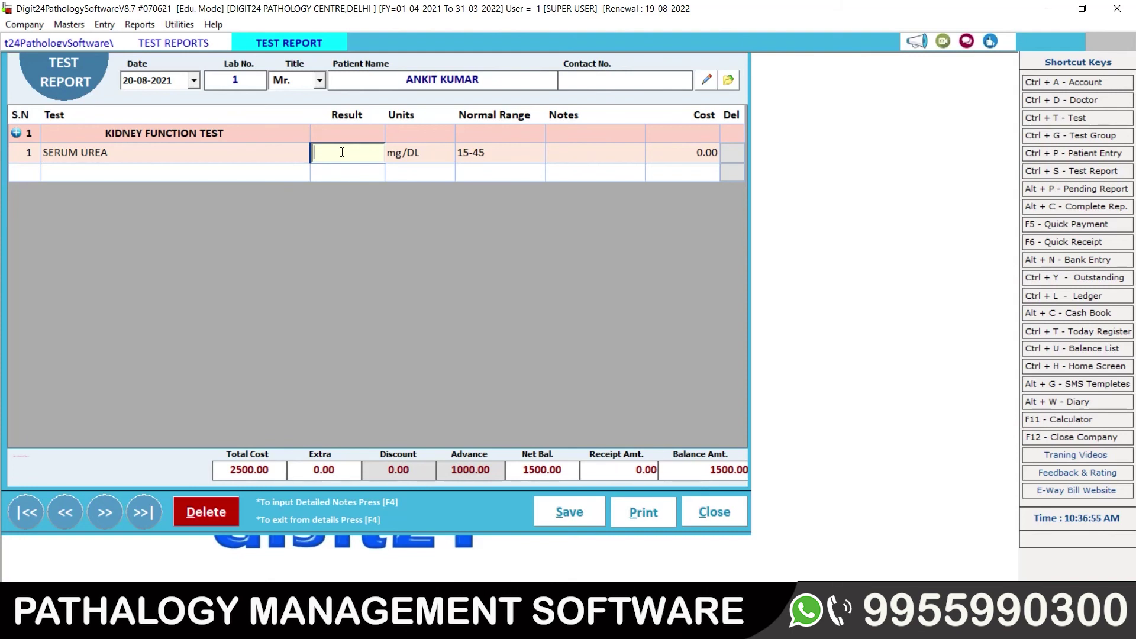
Step: Enter the SERUM UREA result, correcting it from 13 to 17
type("13")
key("Return")
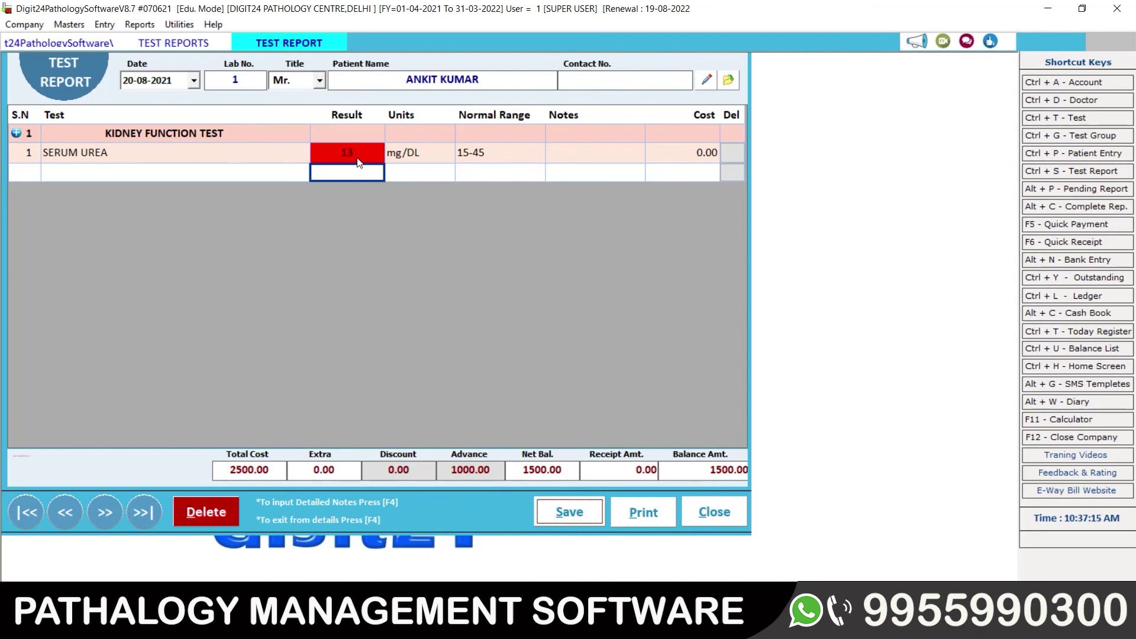
left_click(352, 158)
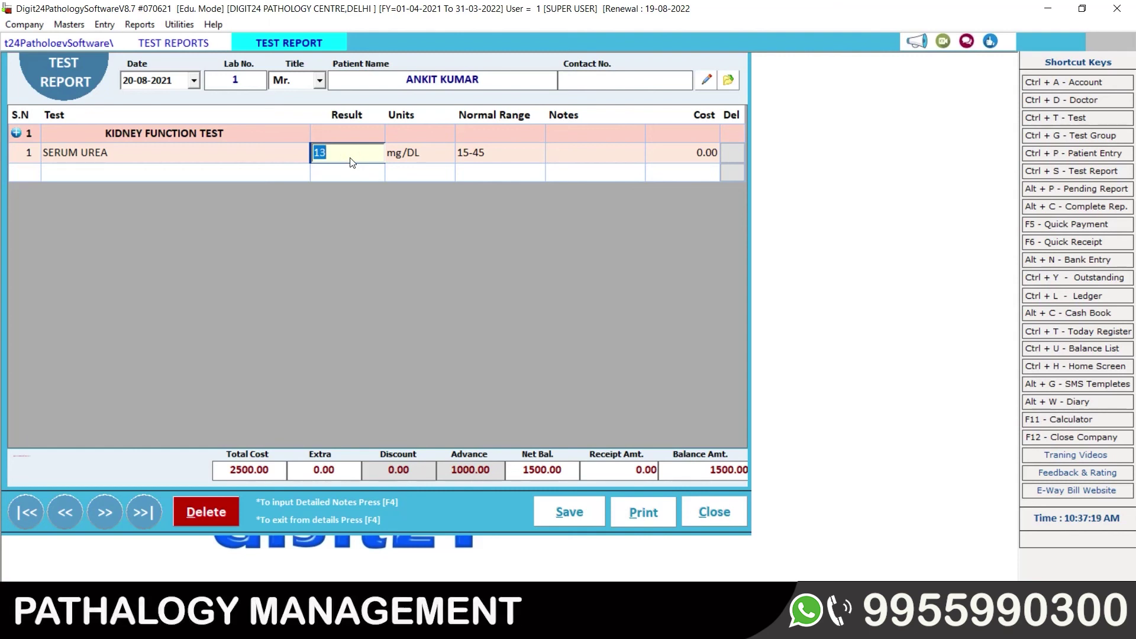
type("17")
key("Return")
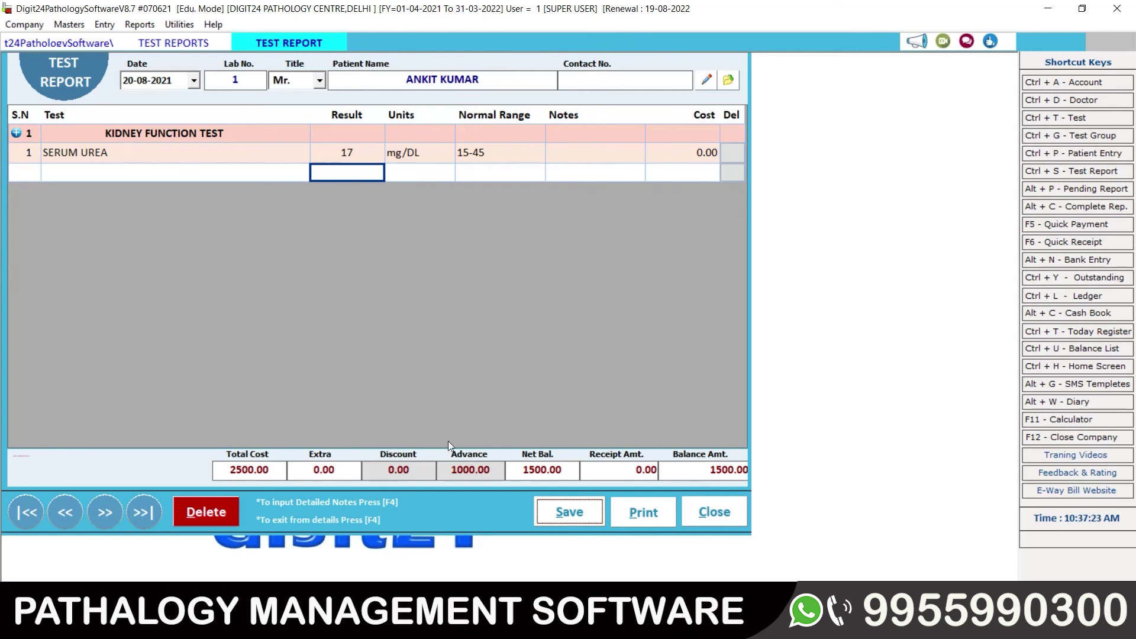
Step: Save the test report and acknowledge the transaction saved message
left_click(567, 473)
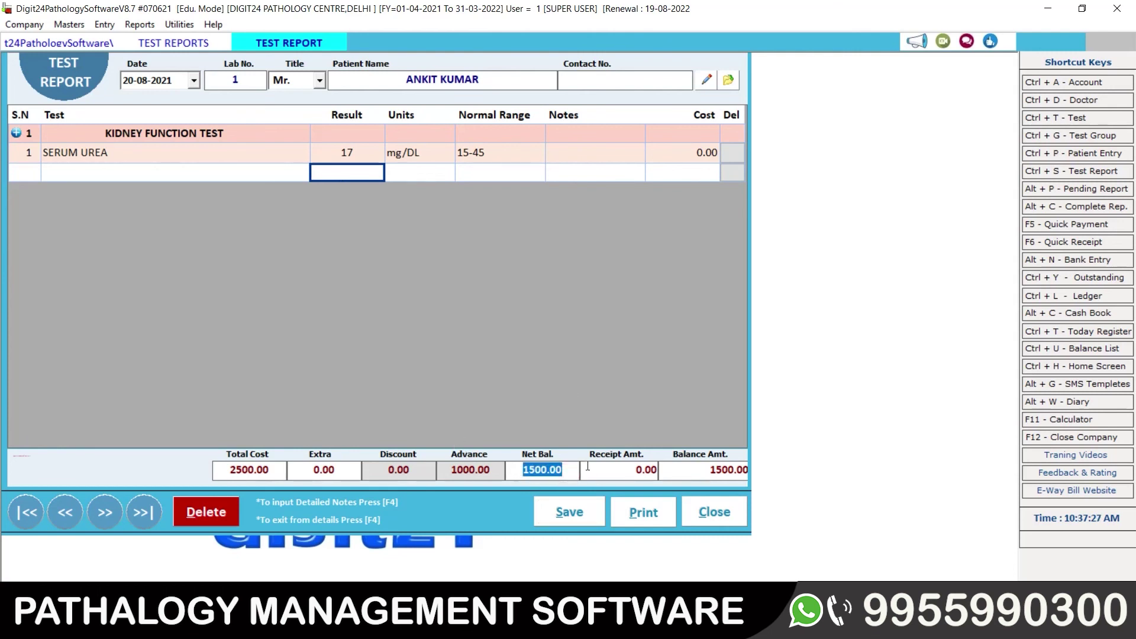
left_click(564, 516)
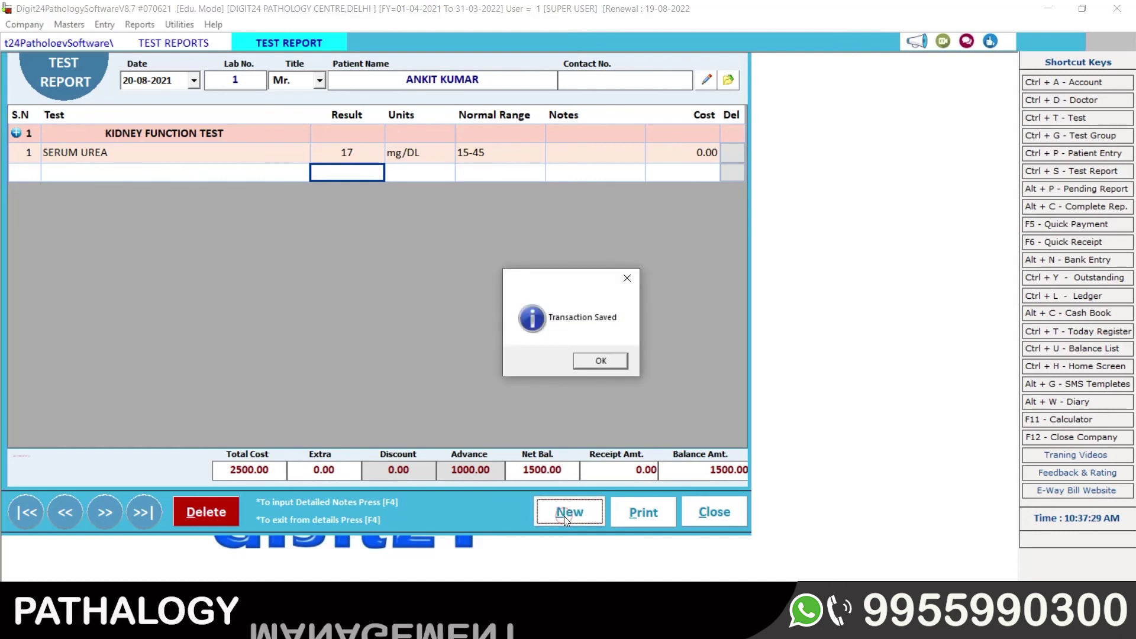
left_click(601, 359)
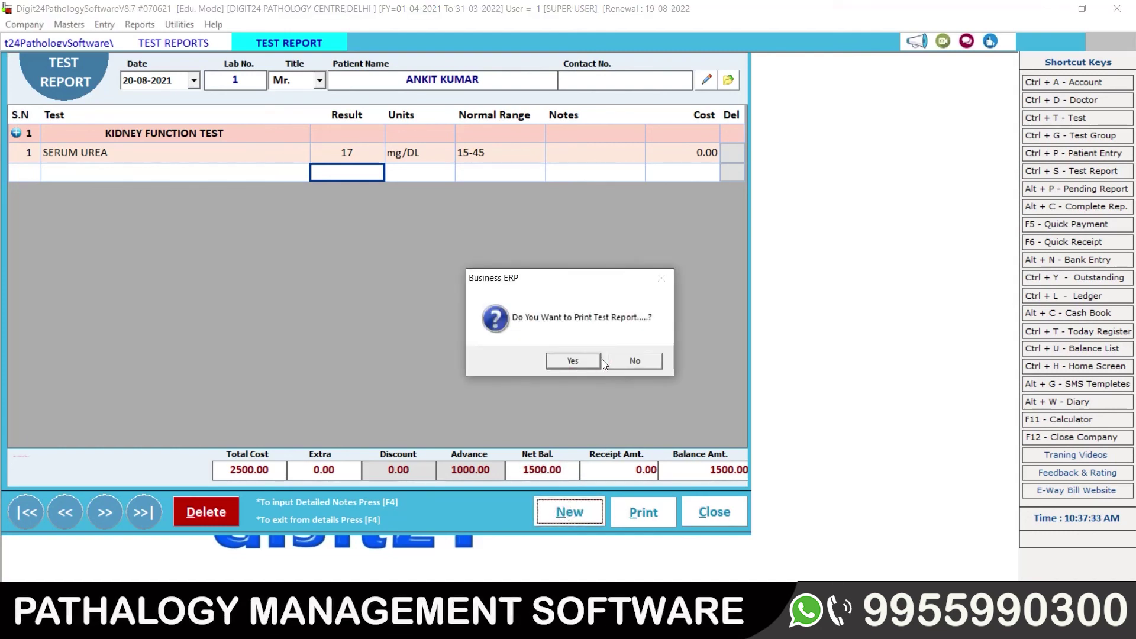
Step: Agree to print, then preview the Test Report in Format TEST
left_click(571, 362)
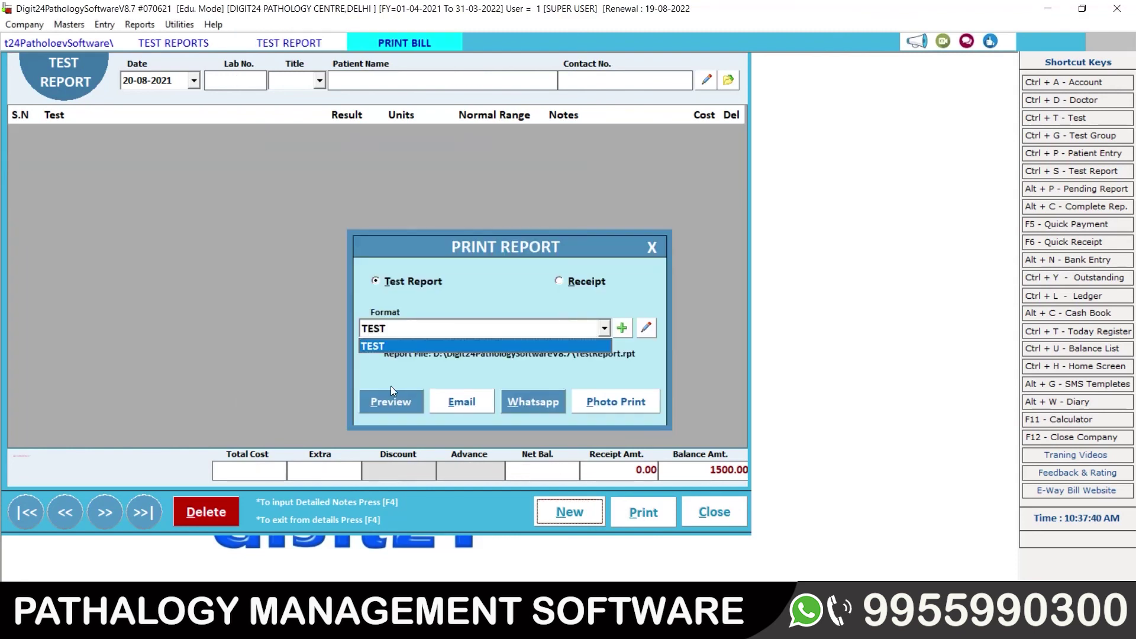
left_click(394, 393)
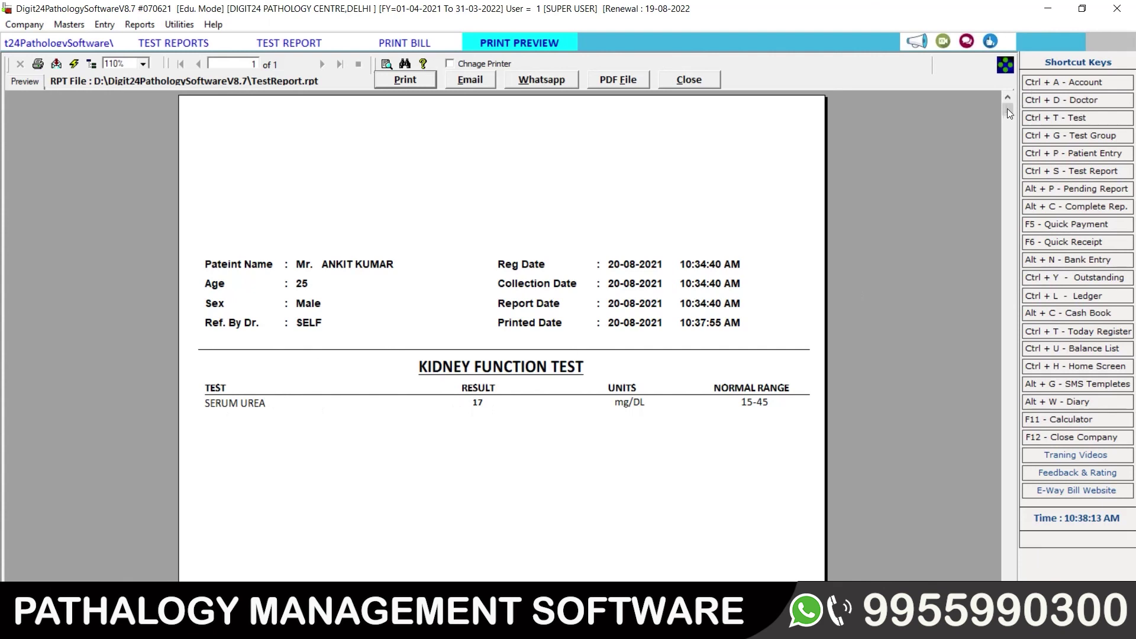
Step: Scroll the preview to End Of Report and back up, then close it
left_click_drag(1007, 112, 1006, 535)
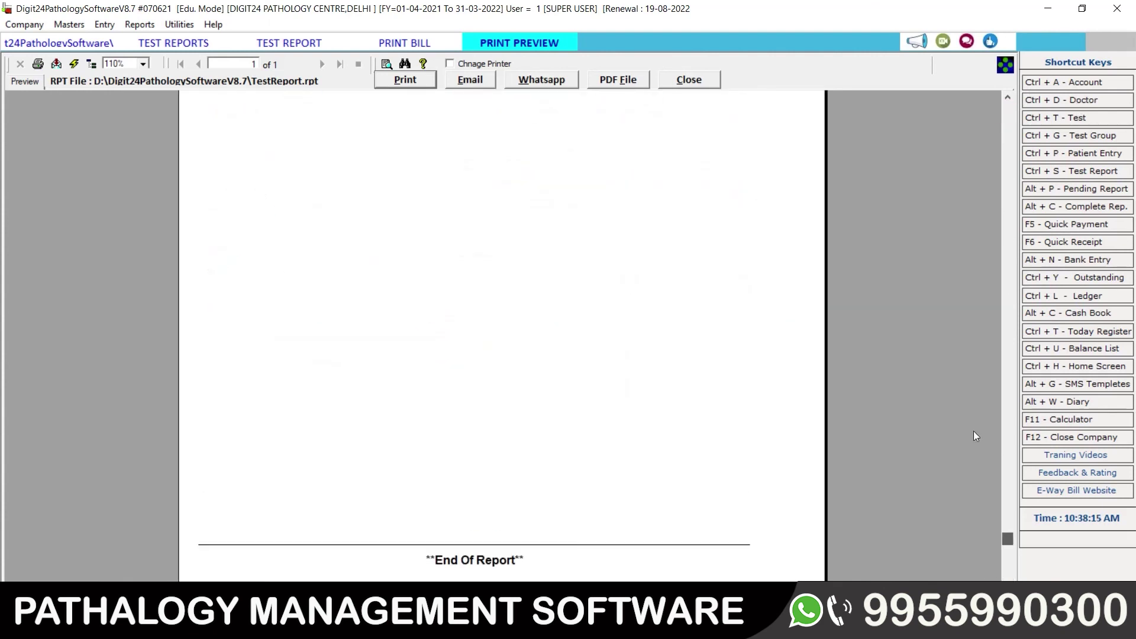
scroll(975, 436, "up", 10)
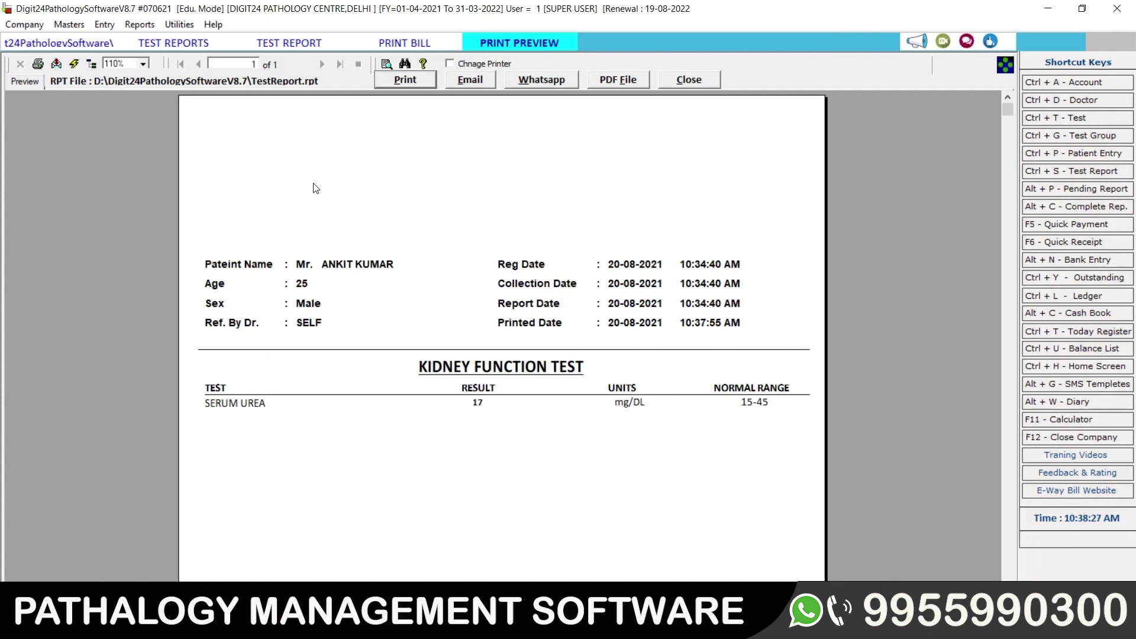
left_click(687, 80)
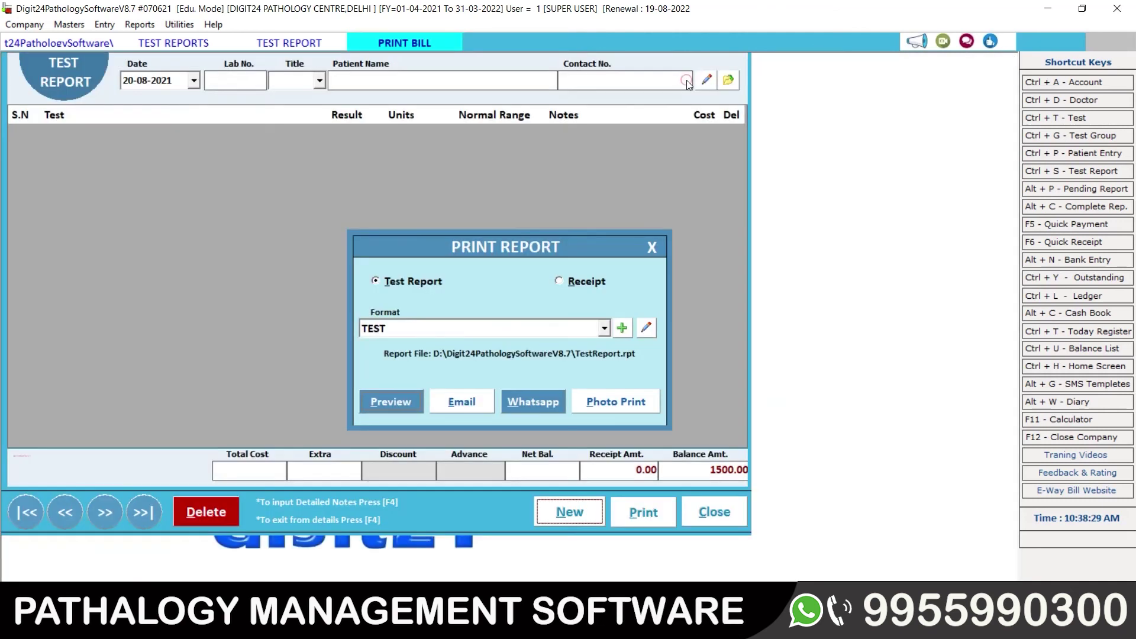
Step: Close the Print Report dialog, Test Report form and Test Reports list
left_click(647, 246)
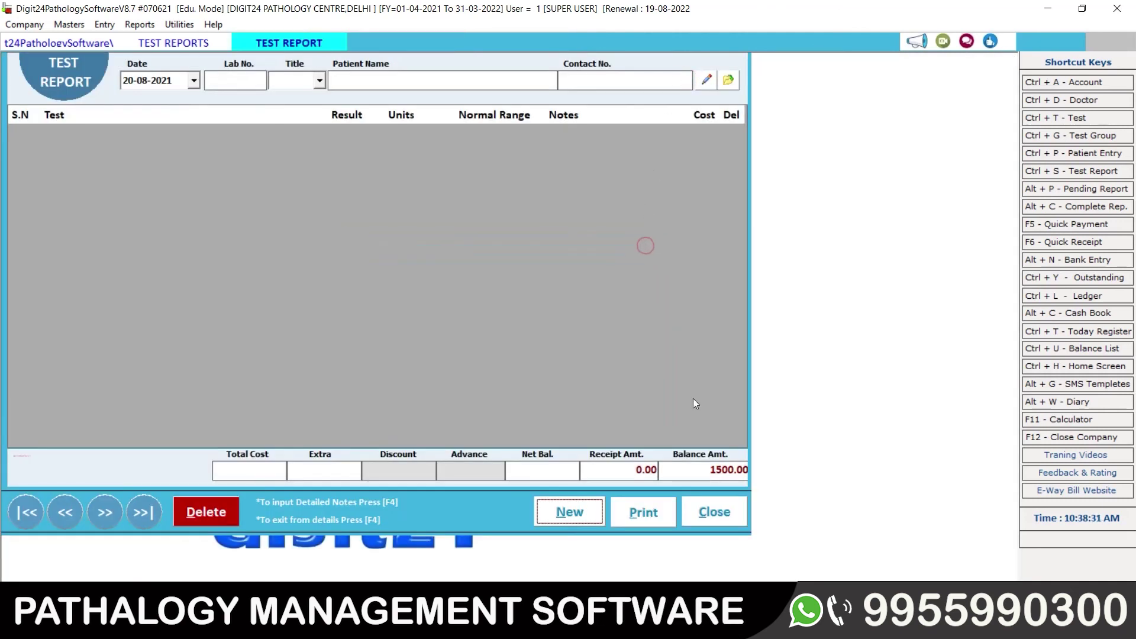
left_click(714, 512)
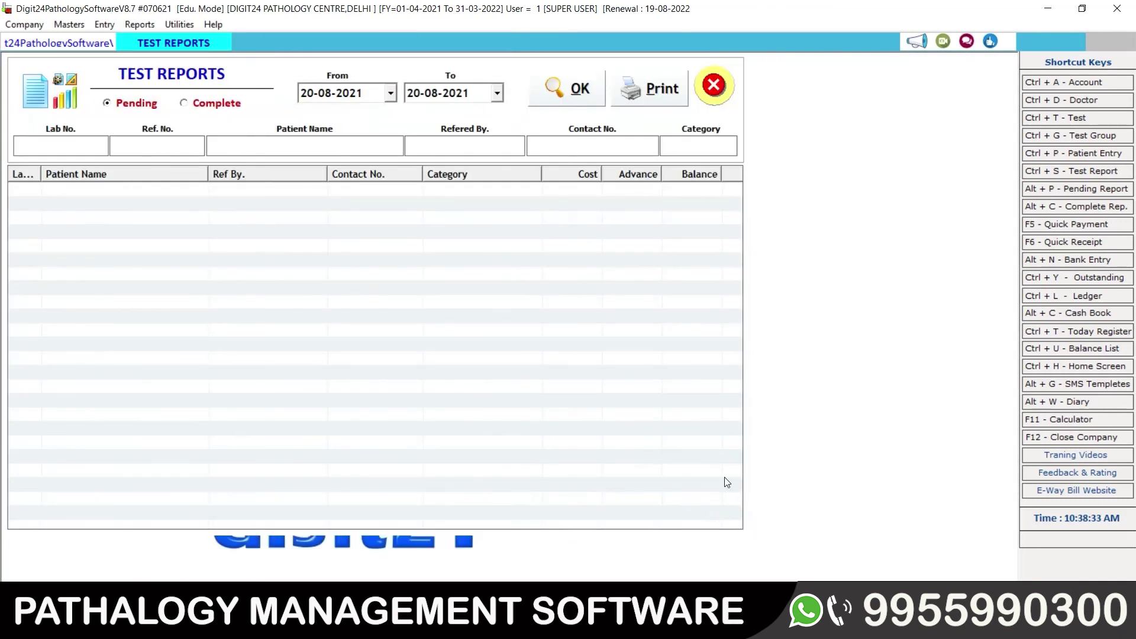
left_click(716, 86)
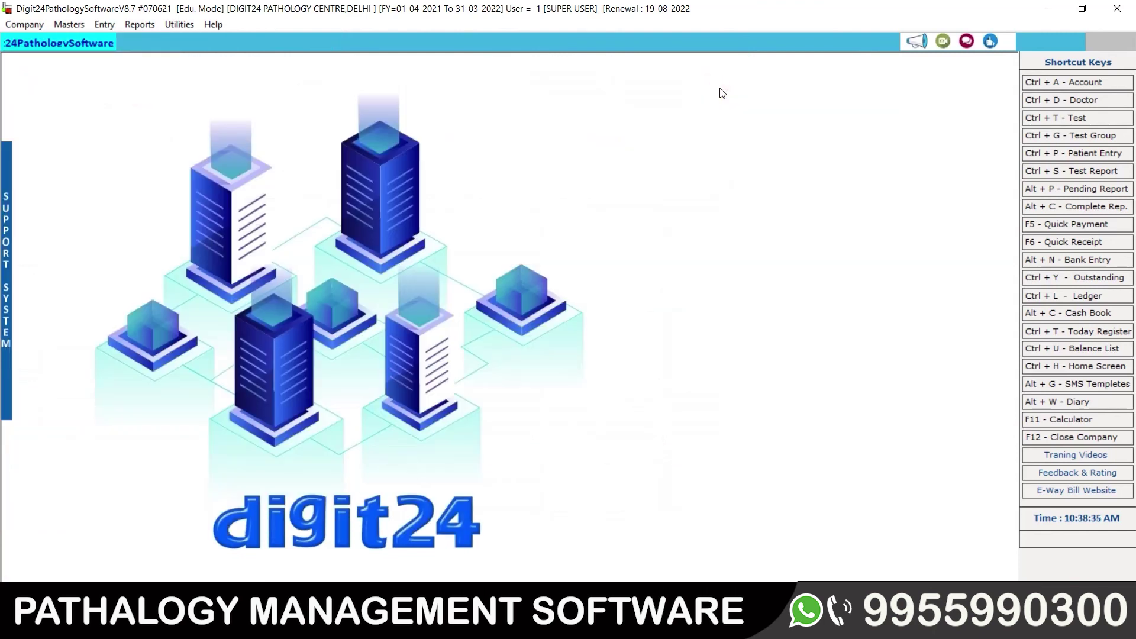